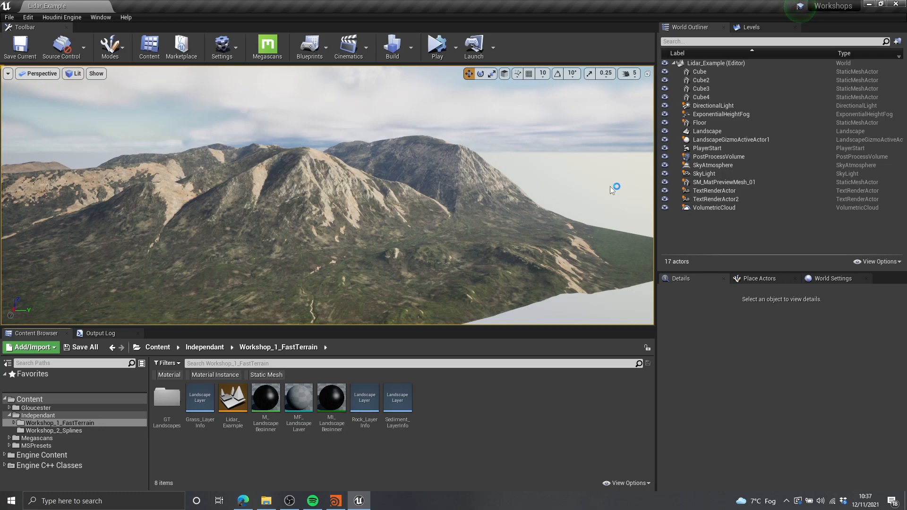
Examine the finished mountain landscape in an enlarged viewport from several viewpoints.
key("F11")
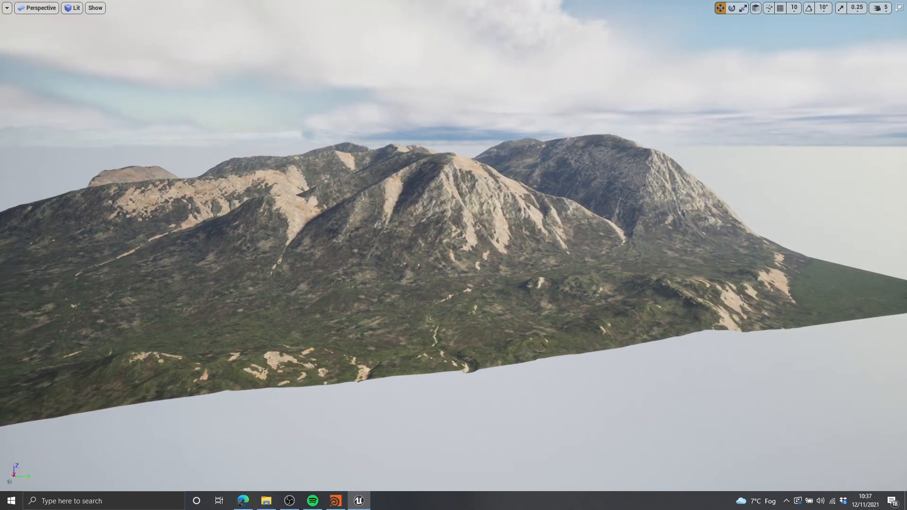
key("s")
right_click_drag(453, 256, 504, 243)
key("w")
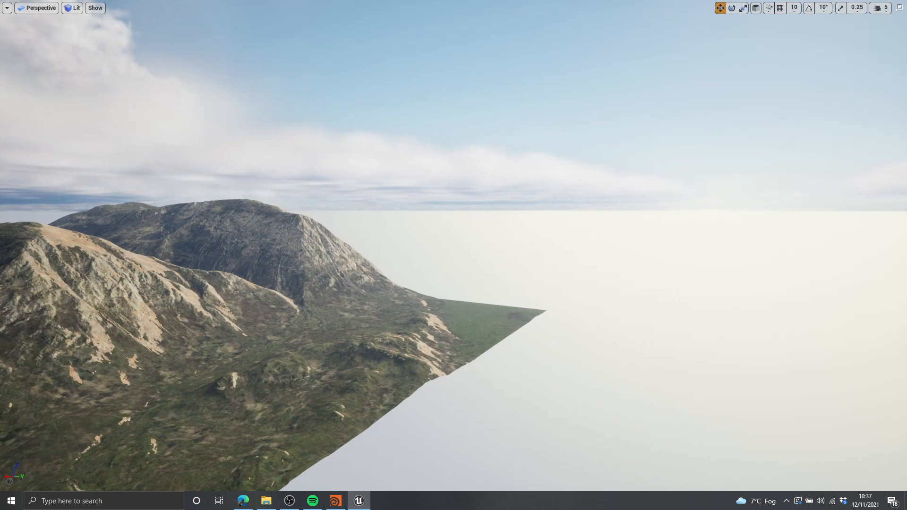
key("w")
key("a")
right_click_drag(453, 255, 592, 249)
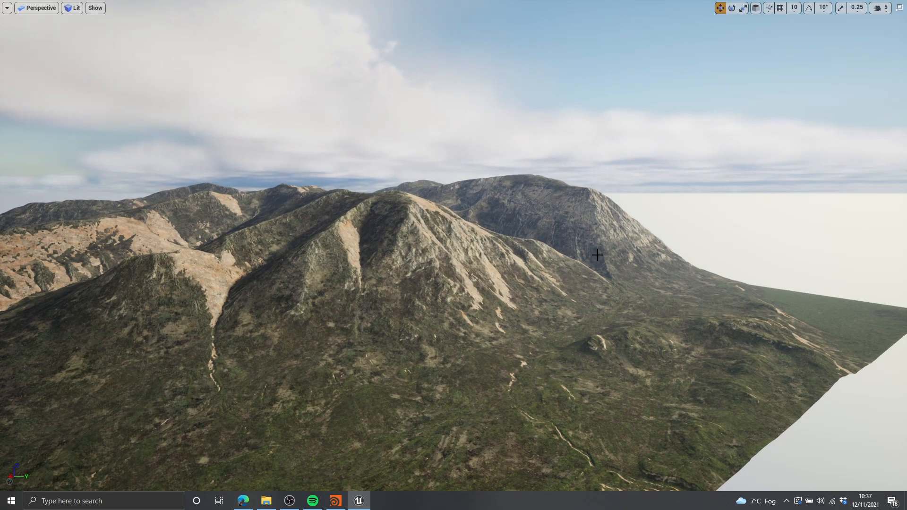
right_click_drag(597, 254, 576, 237)
right_click_drag(374, 233, 478, 243)
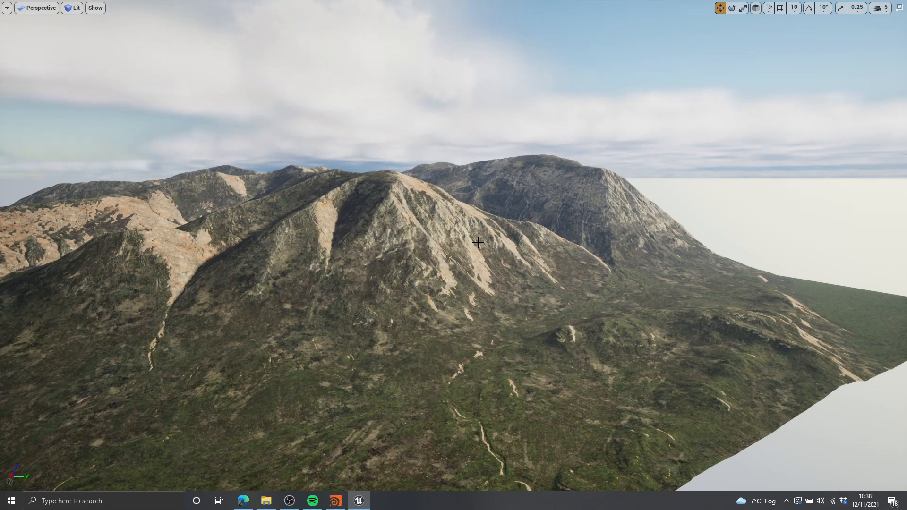
key("w")
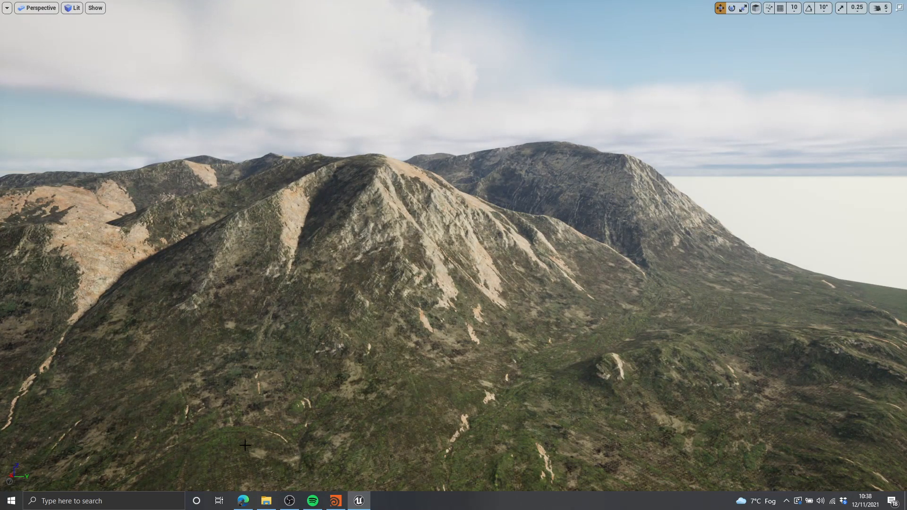
Switch to the browser and examine the UK map on the Defra Survey Data Download site.
left_click(243, 500)
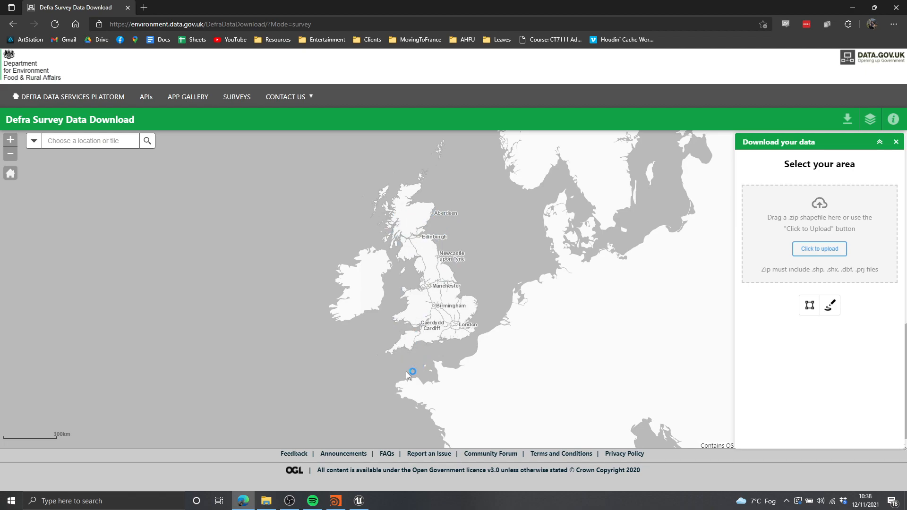
left_click_drag(488, 306, 459, 311)
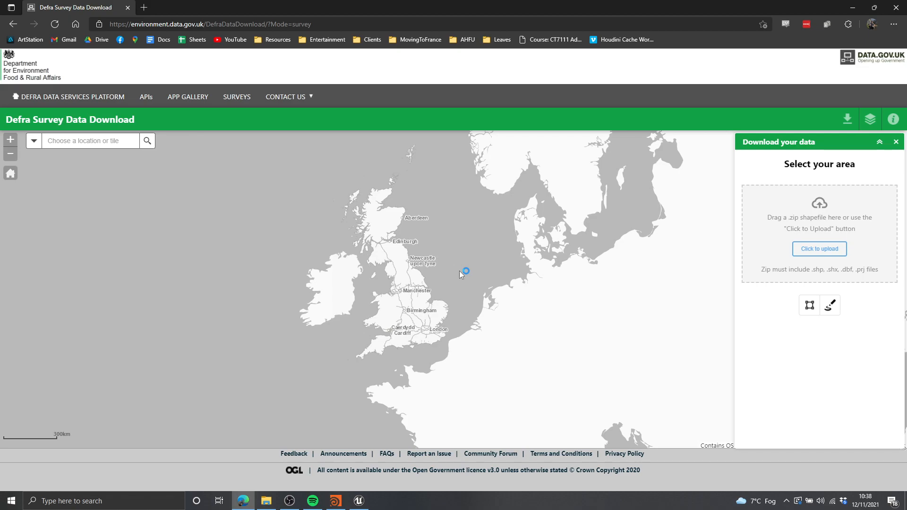
left_click_drag(519, 139, 468, 230)
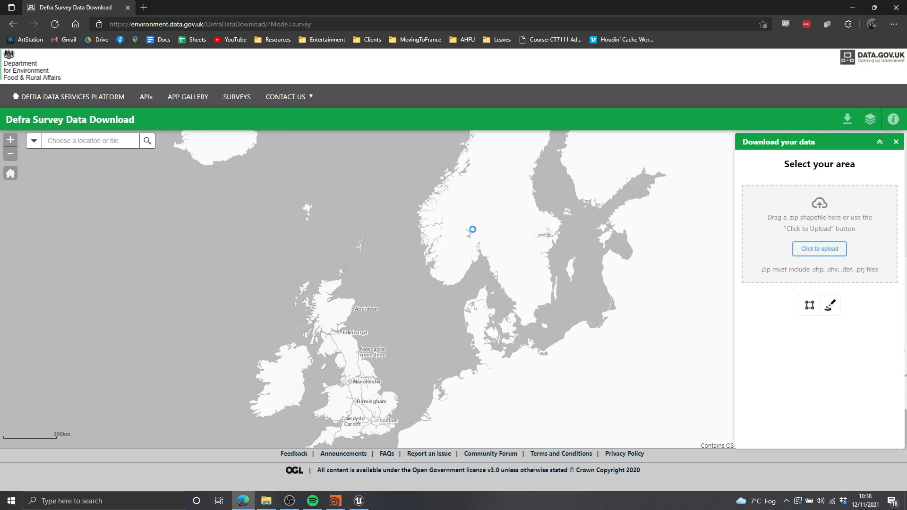
scroll(497, 217, "up", 3)
mouse_move(413, 235)
left_mouse_down()
mouse_move(386, 208)
mouse_move(354, 294)
mouse_move(449, 175)
mouse_move(403, 290)
mouse_move(409, 218)
left_mouse_up()
scroll(409, 219, "down", 1)
left_click_drag(331, 406, 381, 260)
left_click_drag(388, 309, 422, 310)
scroll(378, 256, "up", 1)
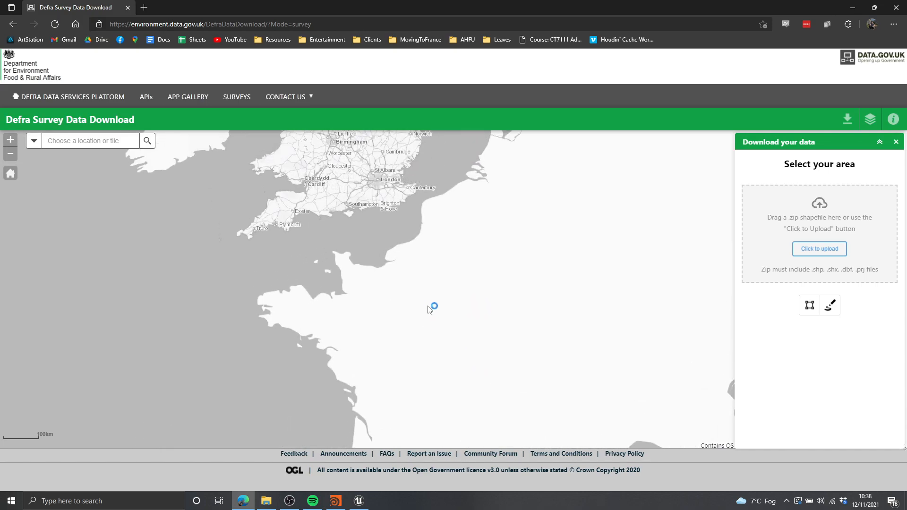
scroll(441, 305, "down", 1)
scroll(397, 308, "down", 1)
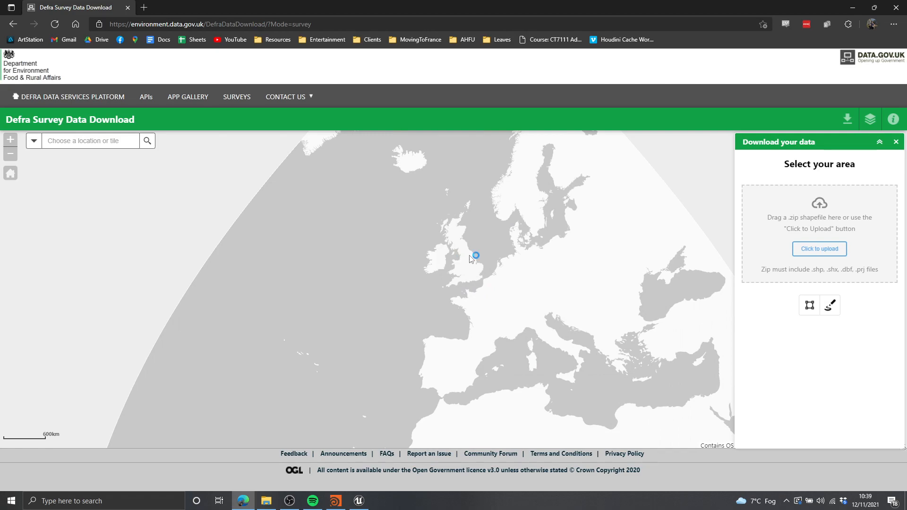
scroll(486, 283, "up", 1)
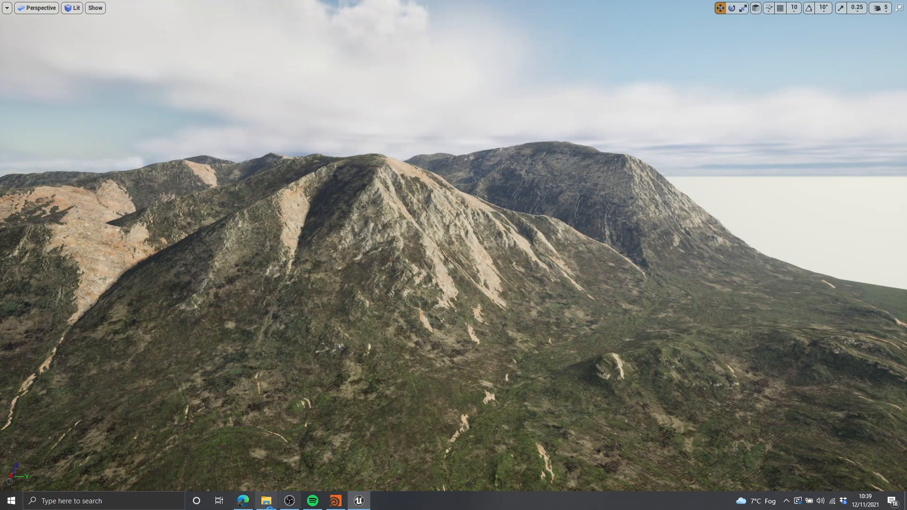
left_click(267, 500)
left_click_drag(483, 182, 455, 215)
left_click_drag(459, 197, 275, 178)
left_click(571, 41)
right_click_drag(608, 227, 569, 242)
Switch to Houdini and enlarge the network editor in both height and width.
left_click(335, 500)
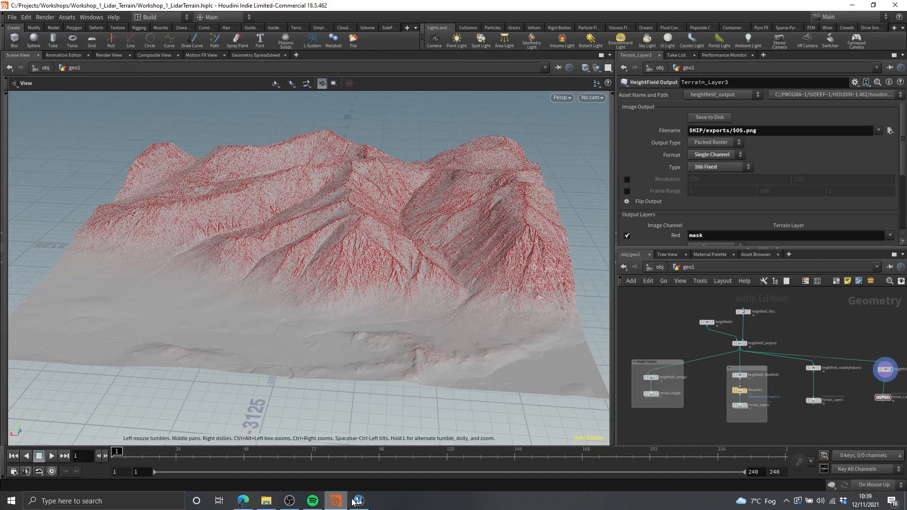
scroll(770, 316, "down", 3)
left_click_drag(797, 249, 797, 161)
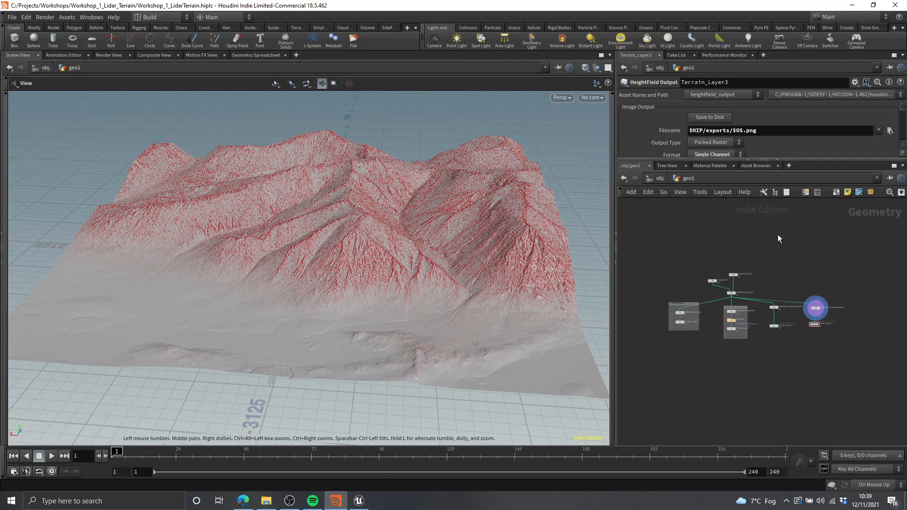
left_click_drag(620, 258, 538, 259)
Examine the height output and mask layer branches that follow the heightfield_project1 node.
scroll(758, 280, "up", 5)
left_click_drag(699, 287, 585, 349)
middle_click_drag(697, 338, 706, 369)
left_click_drag(660, 360, 655, 291)
left_click(666, 351)
mouse_move(655, 401)
left_mouse_down()
mouse_move(654, 333)
mouse_move(652, 403)
left_mouse_up()
middle_click_drag(655, 346, 686, 328)
scroll(686, 329, "up", 1)
left_click_drag(656, 299, 622, 347)
scroll(746, 393, "down", 2)
middle_click_drag(747, 393, 730, 259)
left_click_drag(552, 270, 580, 278)
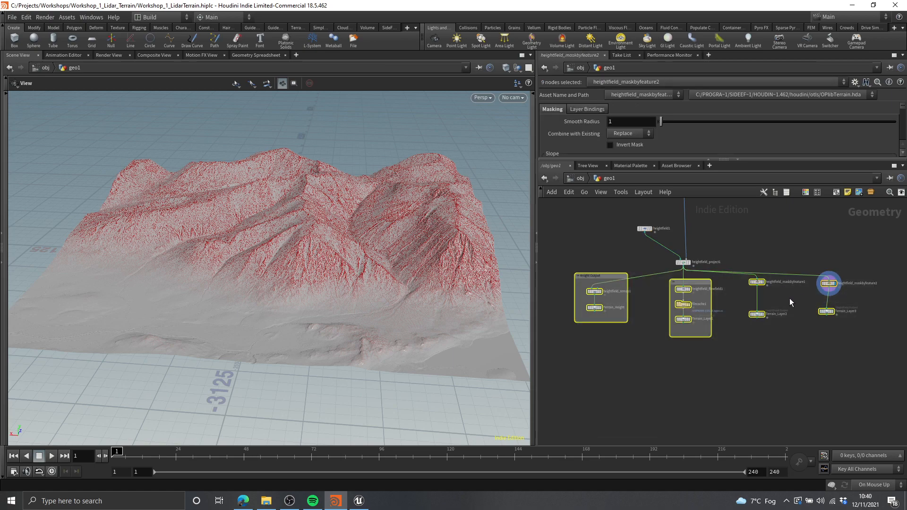
scroll(751, 300, "up", 4)
left_click(746, 310)
middle_click_drag(750, 312, 772, 314)
scroll(693, 312, "down", 2)
scroll(787, 255, "down", 1)
Inspect the heightfield_file1 node at the start of the network and its source image path.
middle_click_drag(787, 255, 716, 362)
scroll(786, 287, "down", 3)
scroll(663, 328, "up", 3)
middle_click_drag(662, 329, 629, 369)
left_click_drag(587, 350, 705, 260)
middle_click_drag(746, 291, 672, 391)
middle_click_drag(733, 337, 704, 343)
scroll(701, 331, "up", 1)
scroll(695, 343, "up", 2)
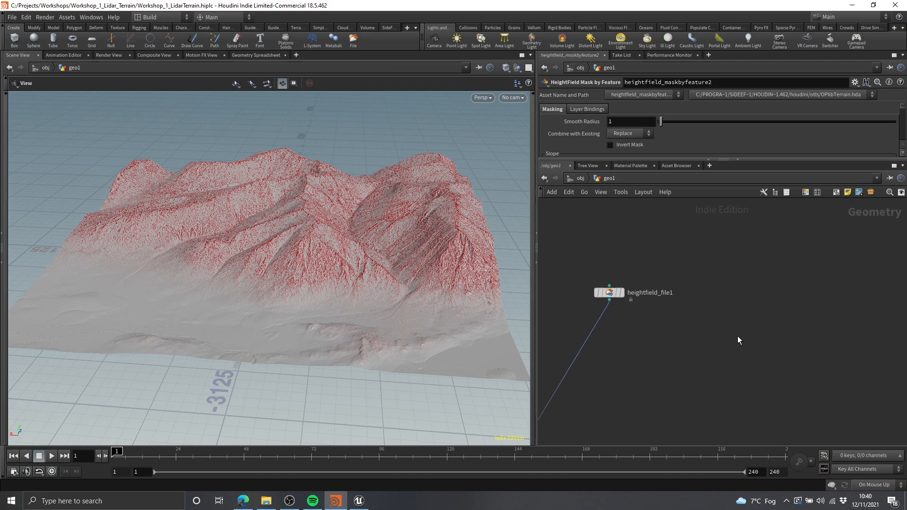
left_click_drag(721, 338, 574, 265)
middle_click_drag(688, 309, 672, 311)
left_click_drag(668, 317, 589, 281)
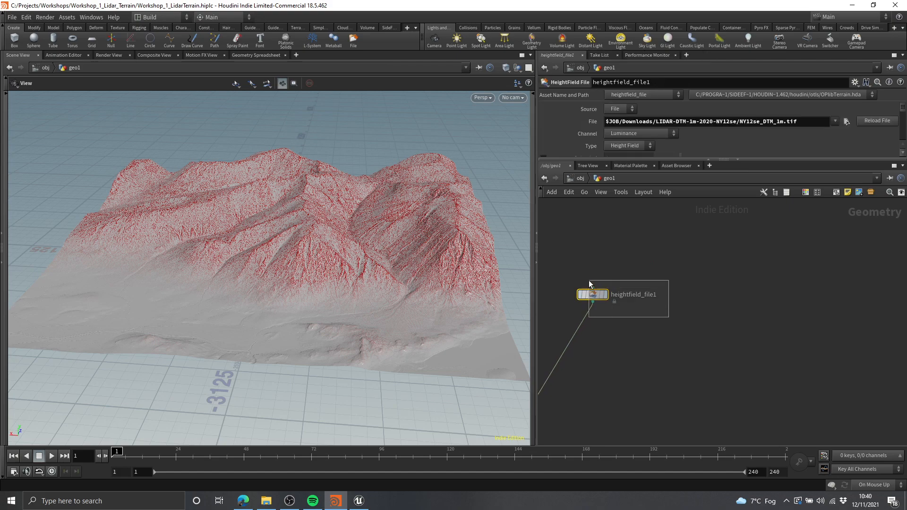
left_click_drag(691, 325, 590, 283)
middle_click_drag(714, 343, 721, 345)
middle_click_drag(672, 319, 688, 327)
left_click(689, 330)
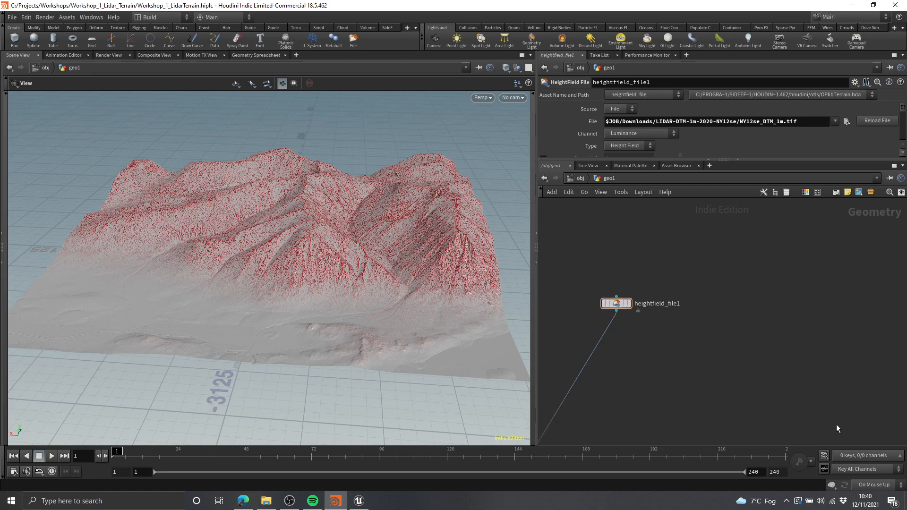
Set the update mode to Manual and paste three copies of the heightfield_file1 node in a row beside it.
left_click(874, 486)
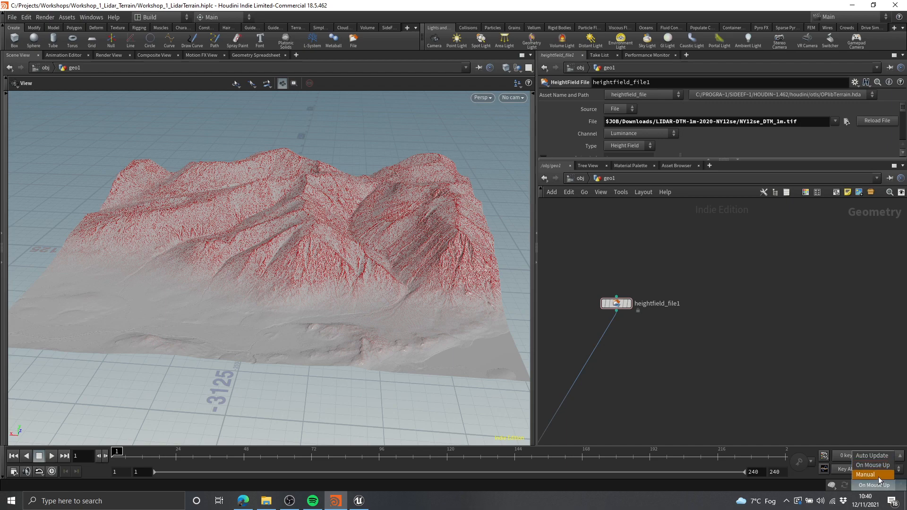
left_click(879, 480)
left_click_drag(711, 250, 544, 359)
key("ctrl+c")
key("ctrl+v")
middle_click_drag(755, 295, 727, 302)
key("ctrl+v")
middle_click_drag(807, 299, 778, 297)
key("ctrl+v")
scroll(802, 227, "down", 3)
left_click_drag(809, 248, 732, 287)
scroll(745, 272, "up", 3)
left_click_drag(787, 258, 827, 289)
scroll(828, 324, "down", 2)
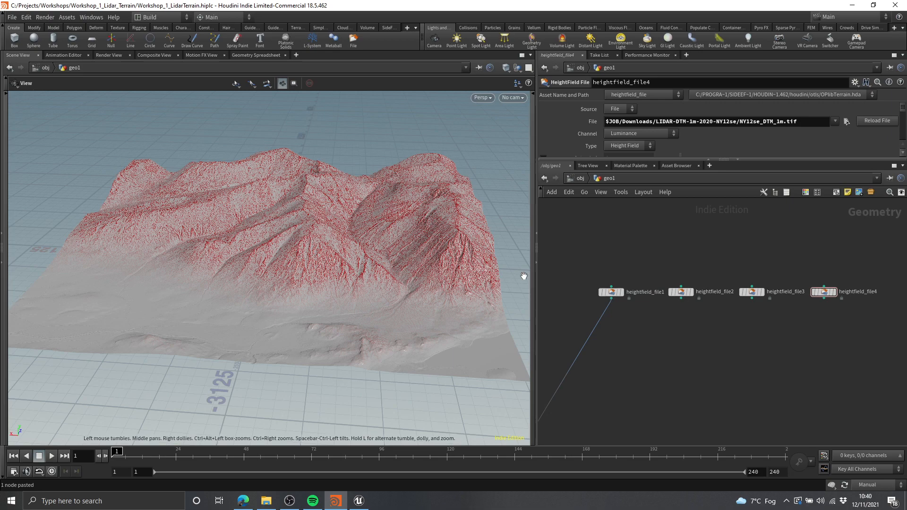
Set the heightfield_file2 image to NY11ne_DTM_1m.tif from Downloads/DTM/LIDAR-DTM-1m-2020-NY11ne.
scroll(737, 302, "up", 2)
left_click(660, 305)
left_click(762, 306)
middle_click_drag(821, 248, 789, 241)
left_click_drag(805, 245, 883, 335)
scroll(746, 349, "down", 2)
mouse_move(723, 357)
middle_mouse_down()
mouse_move(764, 340)
mouse_move(815, 345)
middle_mouse_up()
mouse_move(802, 342)
left_mouse_down()
mouse_move(749, 304)
mouse_move(751, 289)
left_mouse_up()
left_click(845, 122)
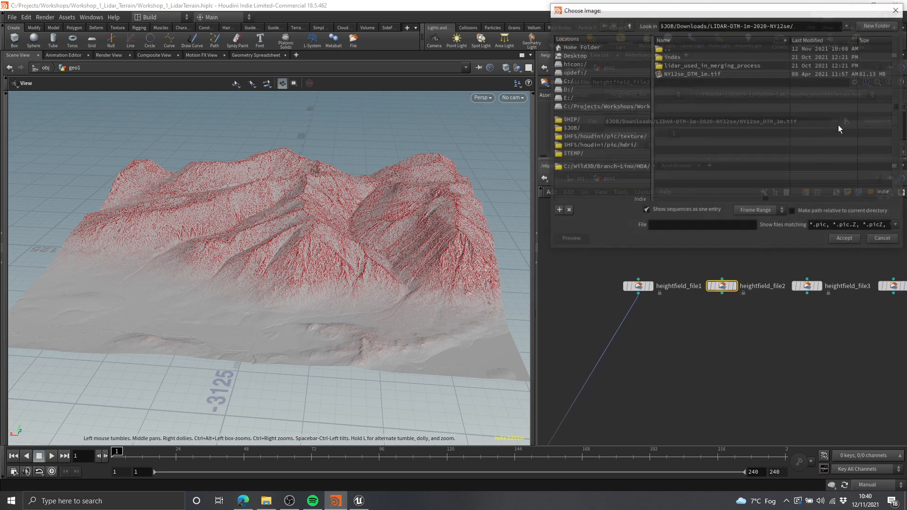
left_click(573, 128)
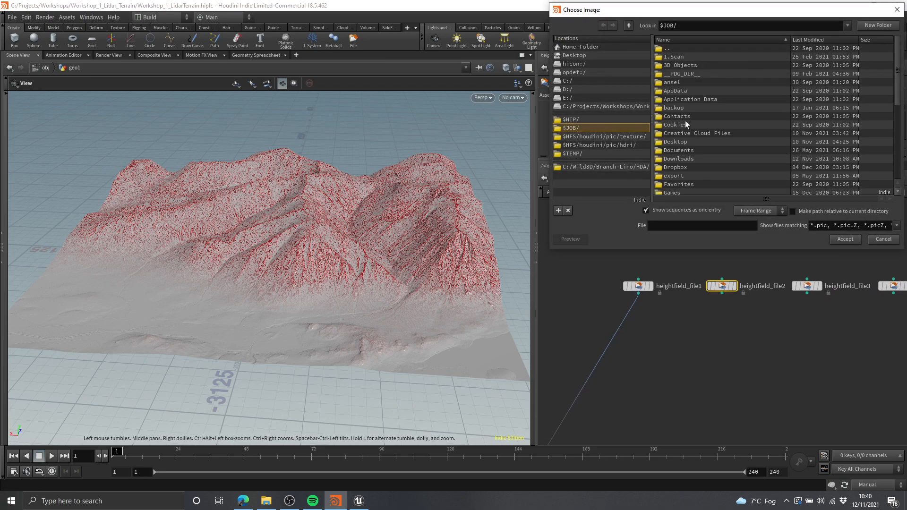
double_click(684, 158)
double_click(690, 66)
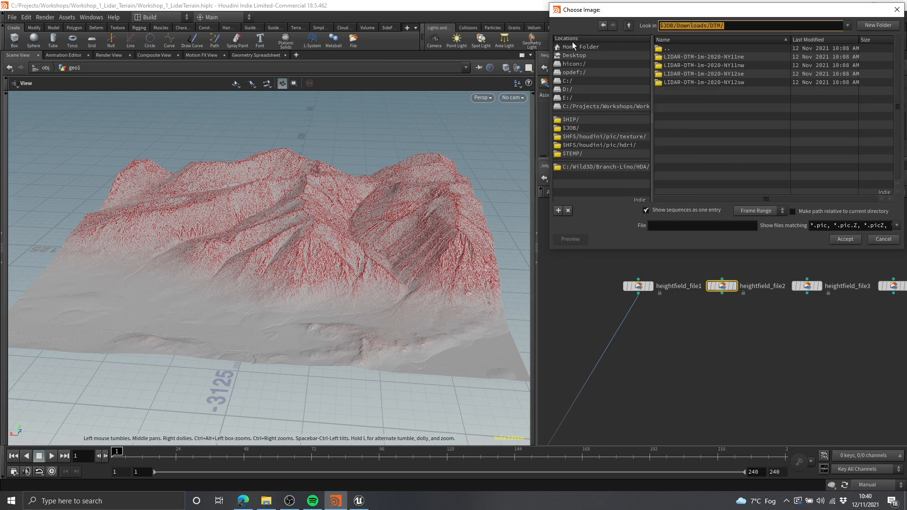
double_click(729, 57)
double_click(699, 71)
Set the heightfield_file3 image to the DTM file in the LIDAR-DTM-1m-2020-NY11nw folder.
left_click_drag(730, 242, 693, 307)
left_click(847, 121)
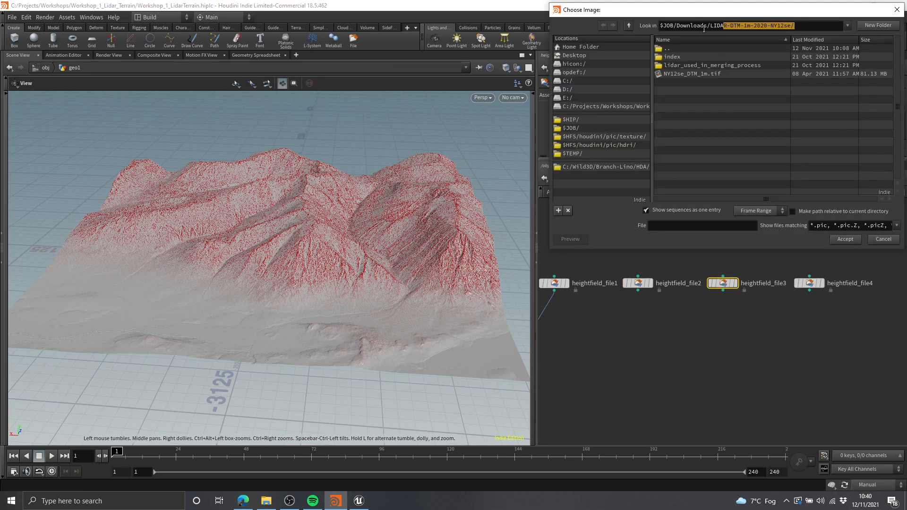
double_click(743, 65)
double_click(713, 73)
Set the heightfield_file4 image to NY12sw_DTM_1m.tif from the LIDAR-DTM-1m-2020-NY12sw folder.
left_click_drag(750, 239, 751, 239)
left_click(847, 122)
key("ctrl+v")
key("Return")
double_click(736, 83)
double_click(709, 73)
Check the image paths assigned to the copied height field file nodes.
scroll(655, 312, "down", 1)
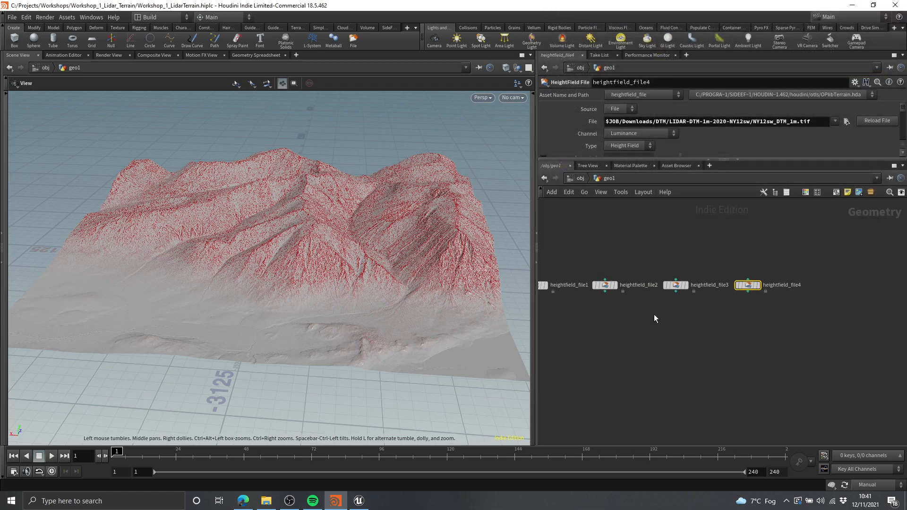
middle_click_drag(652, 314, 821, 329)
left_click_drag(738, 330, 693, 272)
middle_click_drag(820, 325, 676, 314)
left_click_drag(710, 324, 695, 269)
left_click(637, 293)
scroll(642, 329, "down", 1)
middle_click_drag(642, 328, 742, 285)
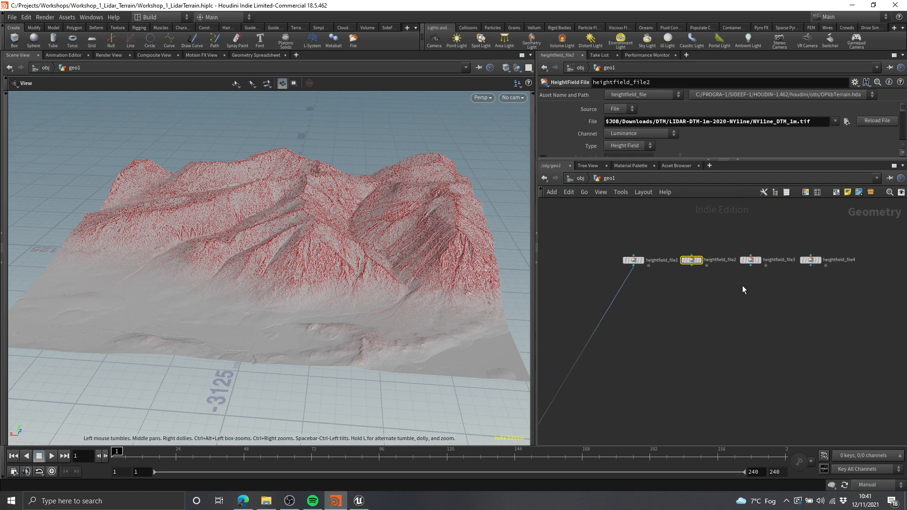
Add a Merge node below the four height field file nodes.
left_click(738, 299)
key("Tab")
type("merge")
key("Return")
left_click(710, 314)
scroll(703, 314, "up", 1)
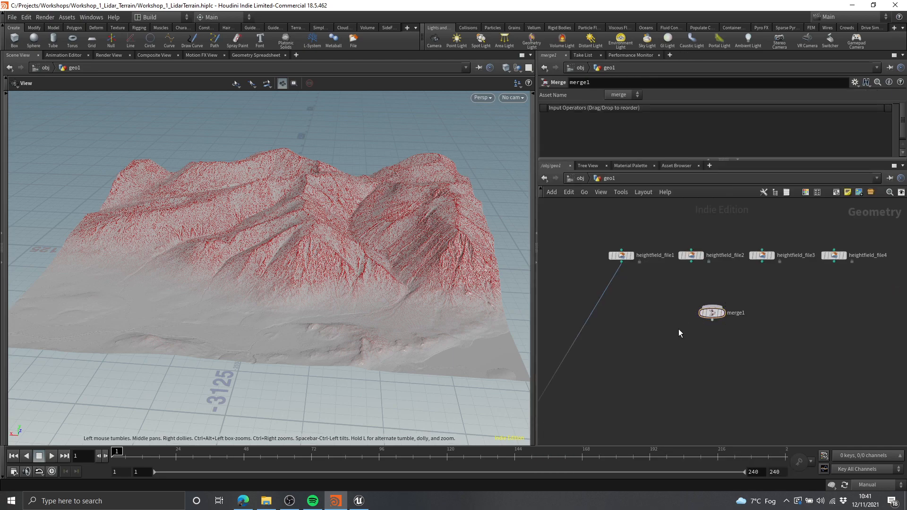
key("Tab")
type("mer")
key("Return")
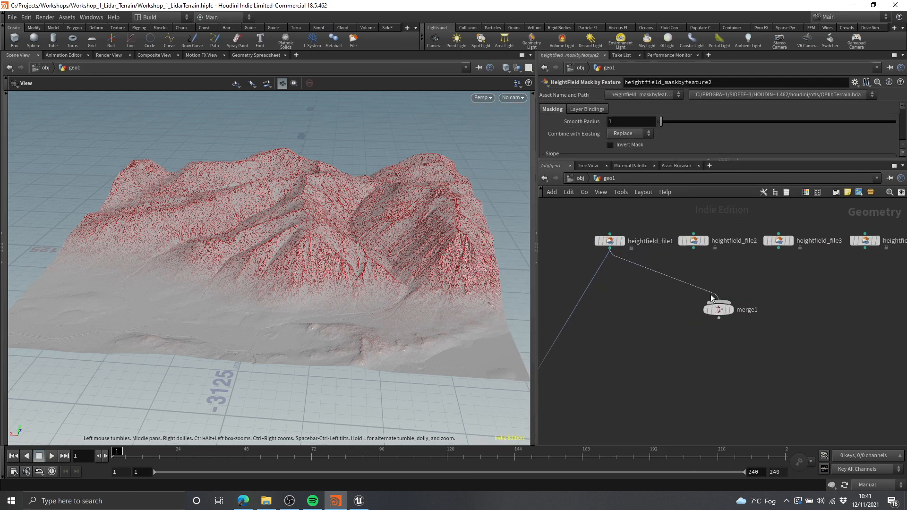
Connect the outputs of all four height field file nodes to the merge1 node.
scroll(690, 279, "up", 1)
left_click_drag(751, 242, 689, 299)
middle_click_drag(814, 277, 786, 281)
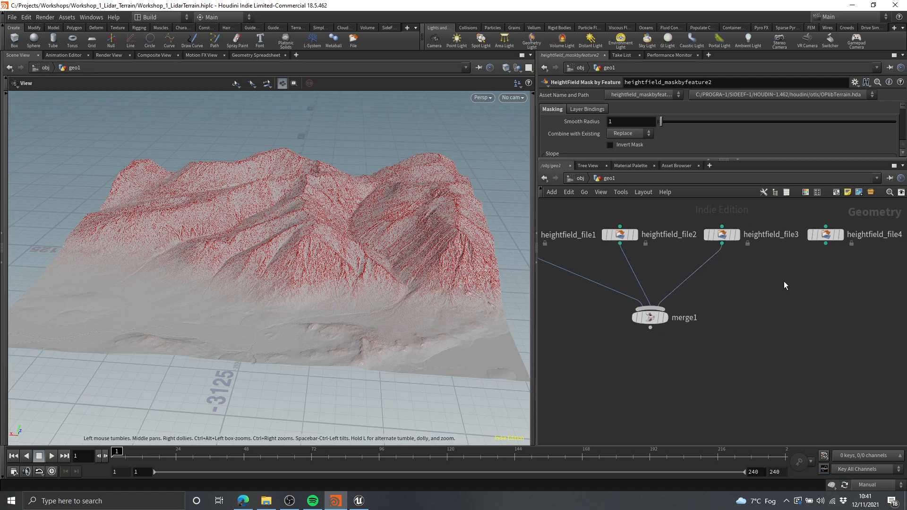
left_click_drag(826, 245, 666, 303)
middle_click_drag(680, 302, 726, 292)
middle_click_drag(763, 334, 794, 336)
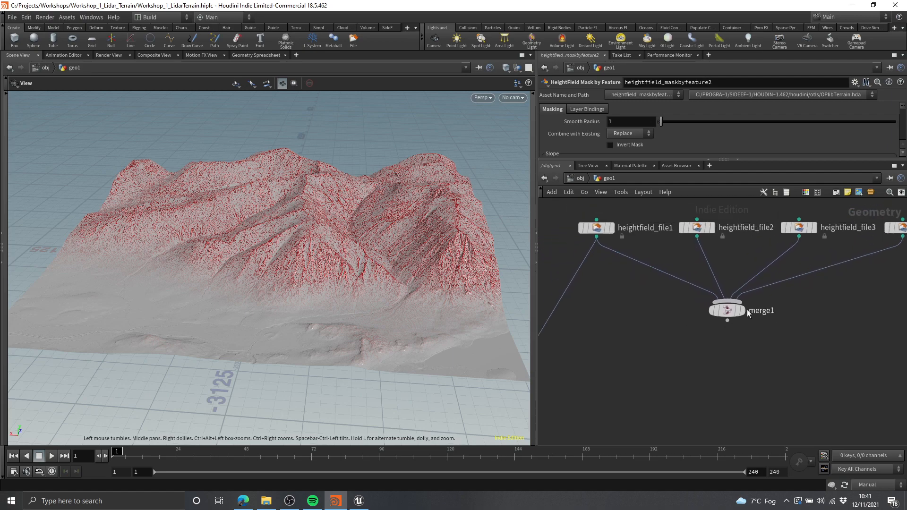
Display the merge1 node's result and set the update mode to On Mouse Up.
left_click(748, 299)
left_click(878, 486)
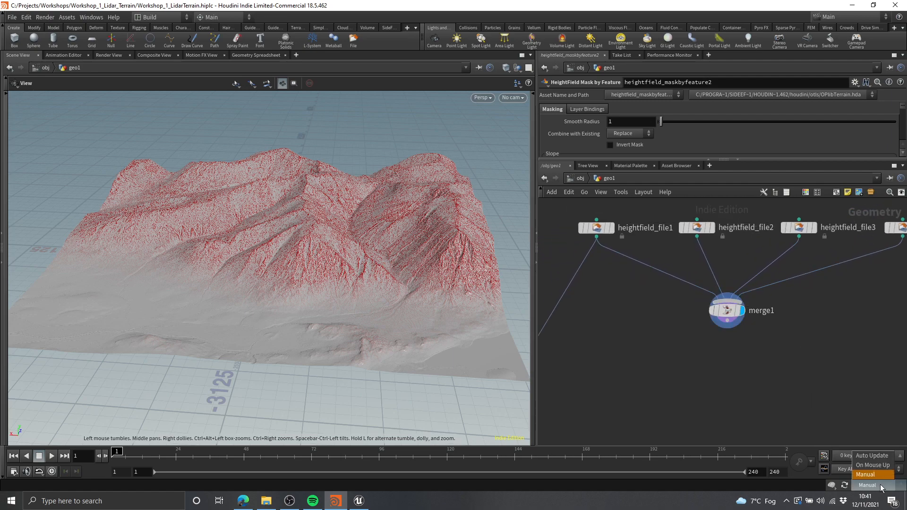
left_click(881, 468)
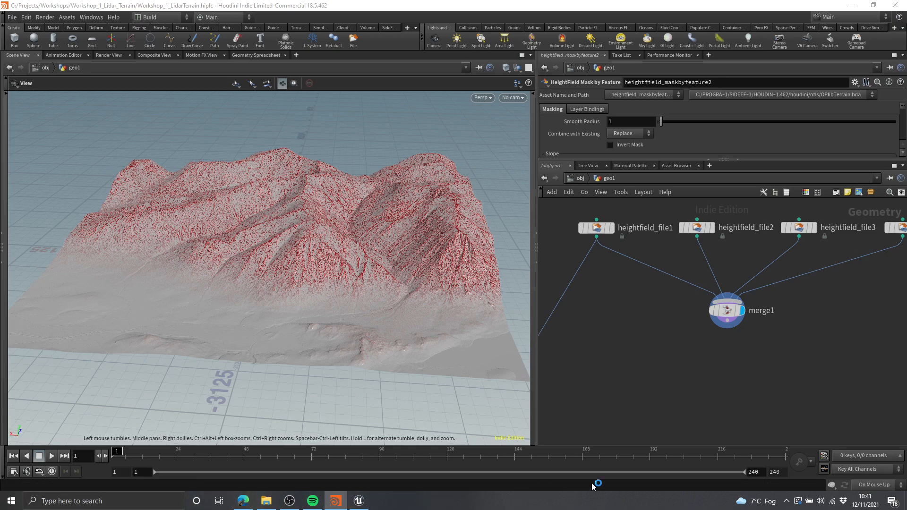
left_click_drag(295, 276, 392, 265)
Set the first Center value of heightfield_file2 to 5000.
middle_click_drag(755, 257, 733, 290)
left_click(674, 260)
left_click_drag(651, 159, 650, 226)
scroll(588, 196, "down", 5)
scroll(585, 192, "down", 1)
left_click_drag(649, 202, 594, 202)
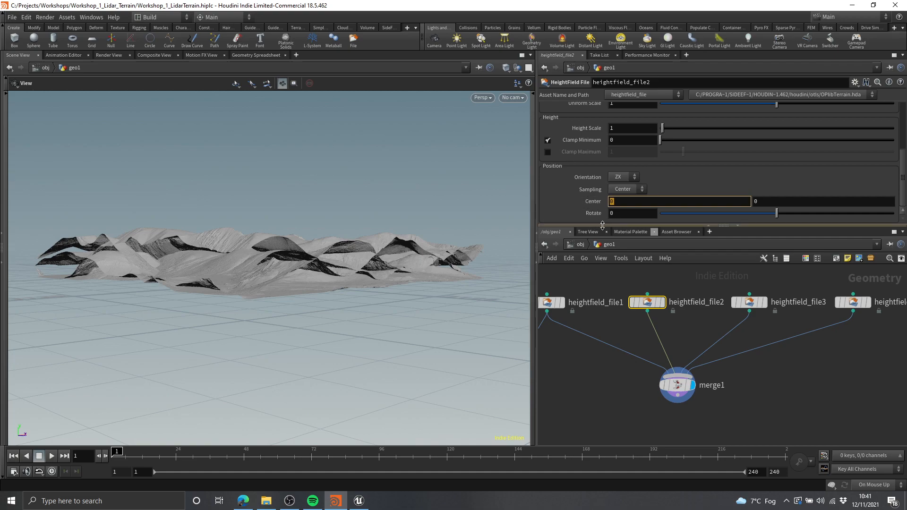
type("5000")
key("Return")
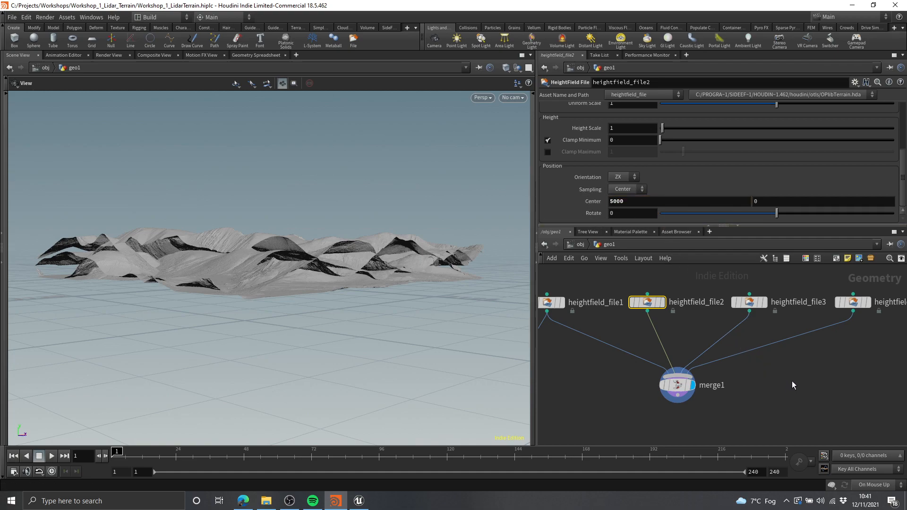
Change the first Center value of heightfield_file3 to place its tile on the side opposite heightfield_file2.
scroll(804, 371, "down", 1)
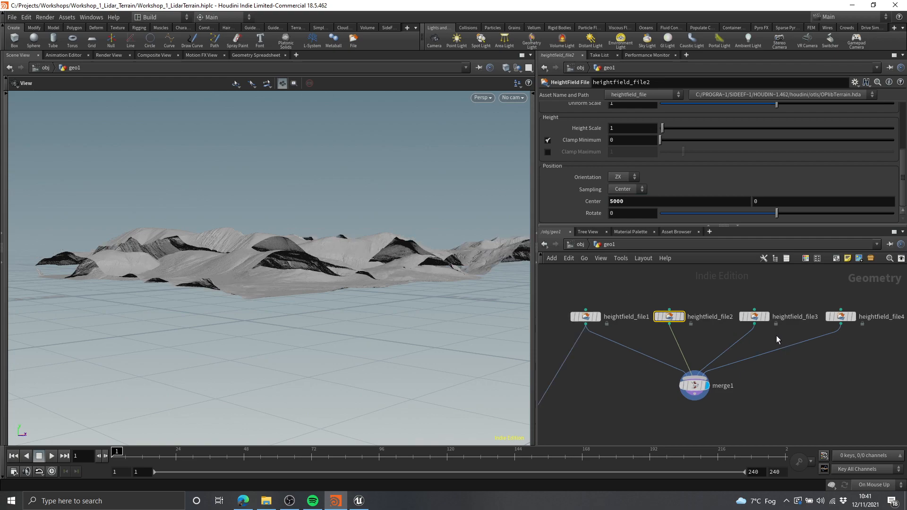
left_click(752, 316)
left_click_drag(634, 201, 529, 205)
key("Return")
Set the second Center value of heightfield_file4 to 5000 and view the tile layout from above.
left_click(841, 317)
left_click_drag(772, 198, 410, 300)
type("5")
key("Return")
left_click_drag(293, 262, 322, 292)
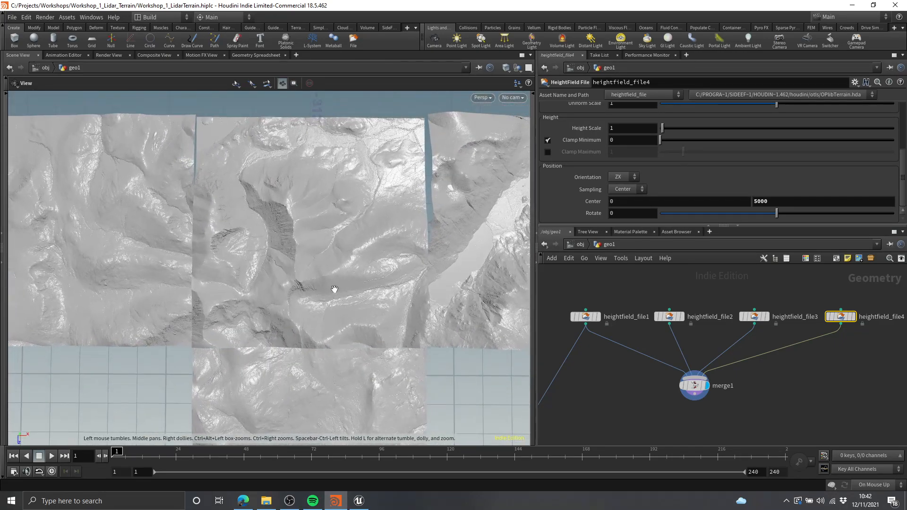
Rearrange the network so heightfield_file1 sits apart from the other three heightfield file nodes and merge1.
scroll(593, 295, "down", 2)
left_click_drag(632, 283, 800, 372)
left_click_drag(654, 307, 738, 310)
left_click_drag(625, 275, 587, 322)
left_click_drag(593, 308, 595, 306)
middle_click_drag(652, 292, 616, 274)
left_click(636, 290)
Examine the arrangement of the four terrain tiles and how their edges meet from several angles.
middle_click_drag(387, 291, 309, 279)
left_click_drag(309, 279, 431, 273)
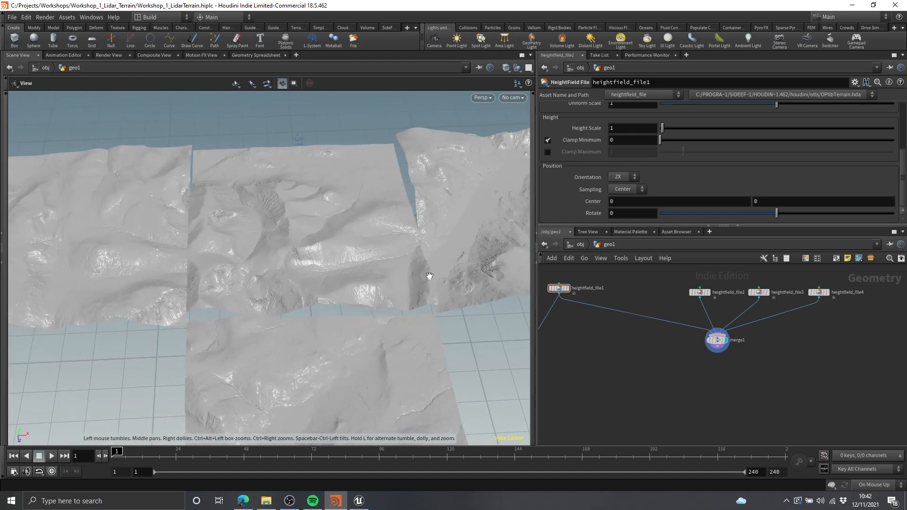
middle_click_drag(359, 286, 269, 299)
left_click_drag(269, 299, 300, 316)
middle_click_drag(300, 316, 232, 316)
scroll(257, 311, "down", 3)
left_click_drag(257, 312, 415, 222)
left_click_drag(166, 230, 284, 236)
middle_click_drag(716, 322, 652, 356)
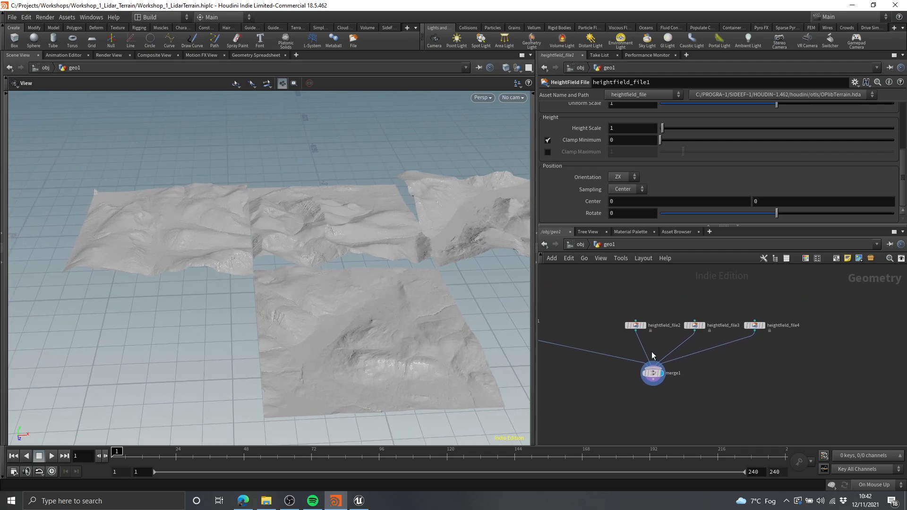
Display heightfield_file3 and heightfield_file2 on their own to identify their tiles, and restore the display of merge1.
scroll(697, 333, "down", 3)
scroll(699, 331, "up", 4)
left_click(697, 319)
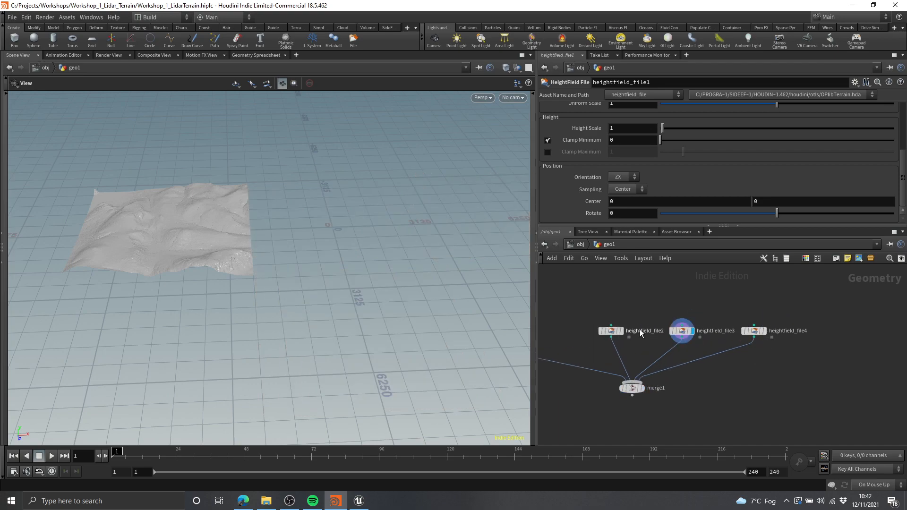
left_click(621, 331)
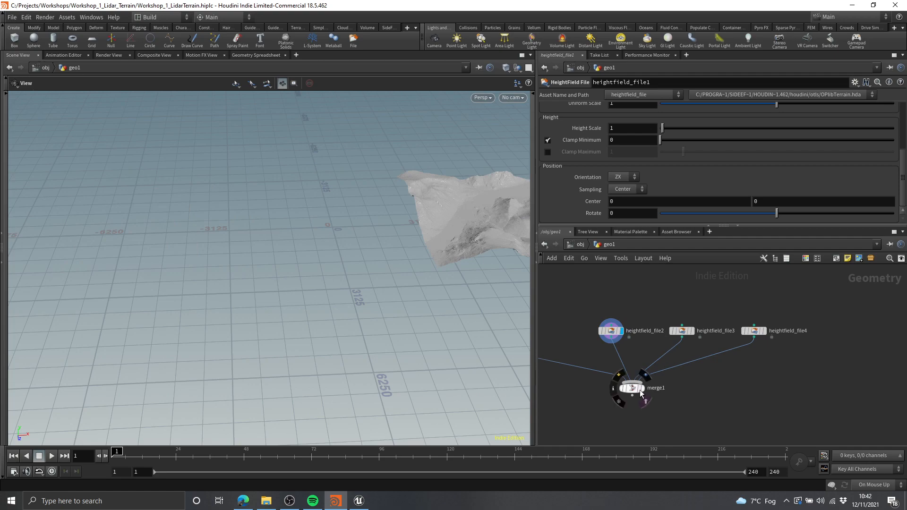
left_click(644, 375)
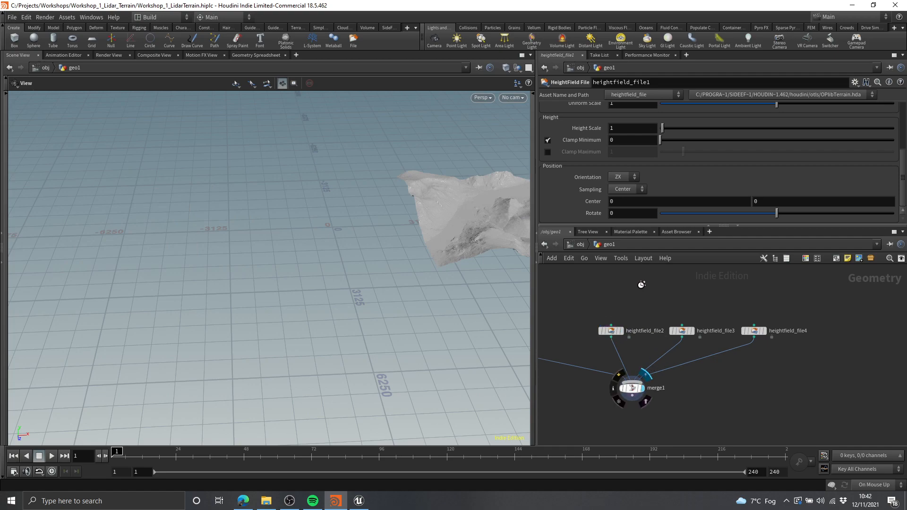
Set the first Center value of heightfield_file2 to -5000 and inspect the tile's new position.
left_click(634, 207)
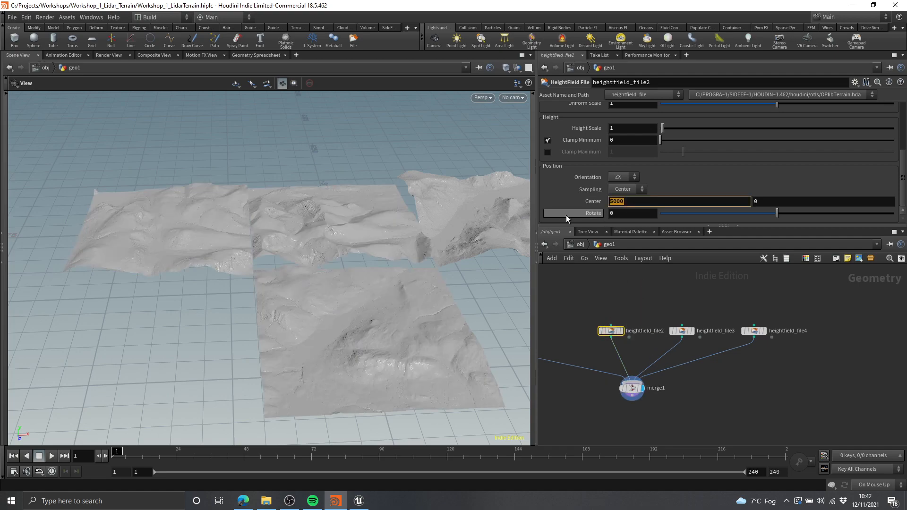
type("-5000")
key("Return")
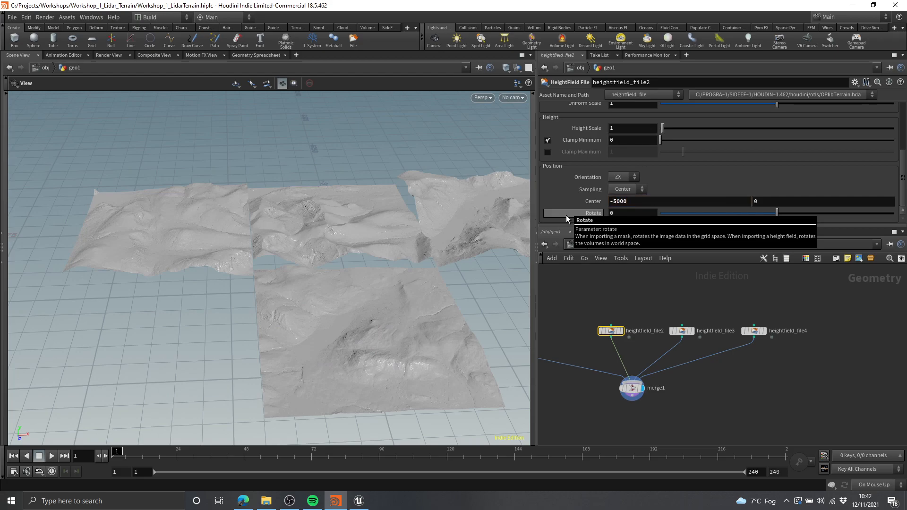
left_click_drag(258, 246, 285, 256)
mouse_move(285, 255)
right_mouse_down()
mouse_move(226, 245)
mouse_move(274, 265)
right_mouse_up()
left_click_drag(274, 265, 235, 288)
right_click_drag(234, 287, 265, 276)
left_click_drag(265, 276, 300, 307)
Display heightfield_file3 on its own to identify its tile.
scroll(653, 300, "down", 3)
middle_click_drag(653, 301, 638, 288)
scroll(638, 287, "up", 3)
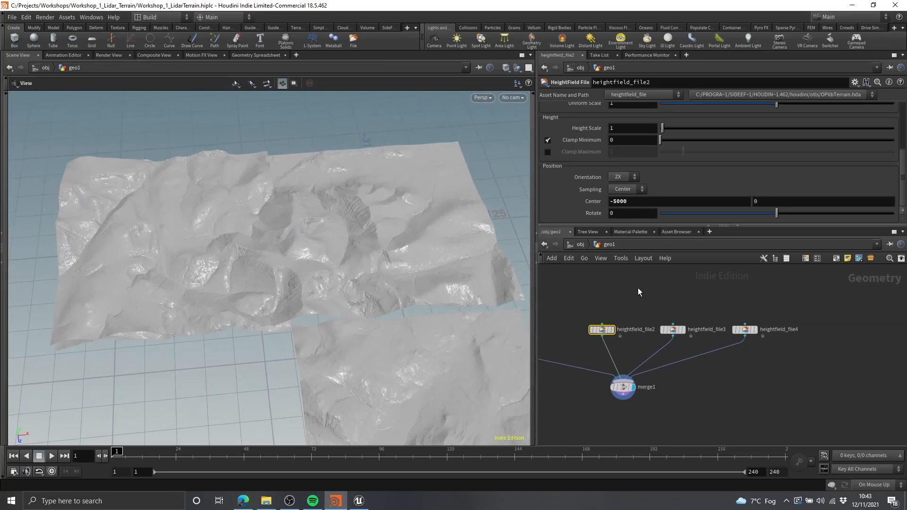
left_click_drag(775, 376, 775, 378)
left_click_drag(611, 322, 594, 350)
left_click_drag(665, 294, 684, 345)
middle_click_drag(692, 374, 741, 377)
left_click_drag(675, 282, 628, 349)
left_click(738, 322)
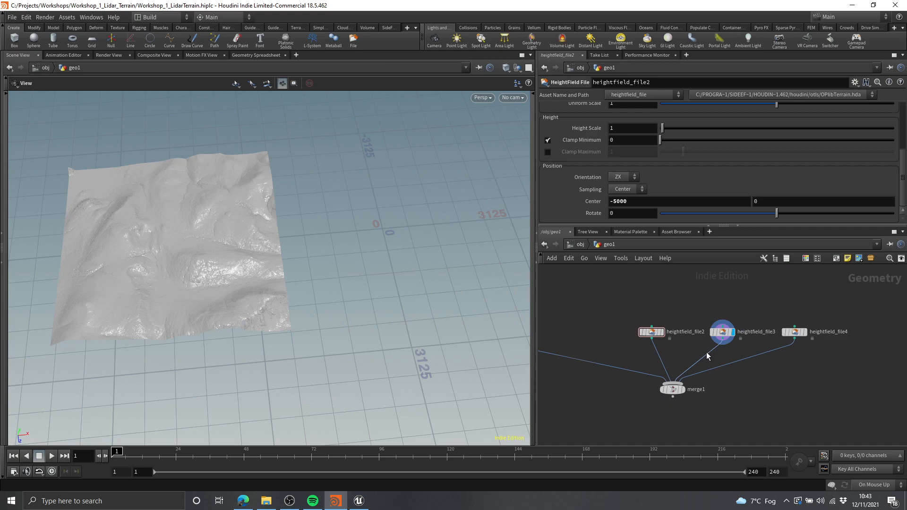
Set the second Center value of heightfield_file3 to -5000, with merge1 displayed.
left_click_drag(717, 346, 713, 347)
key("Tab")
type("-5000")
key("Return")
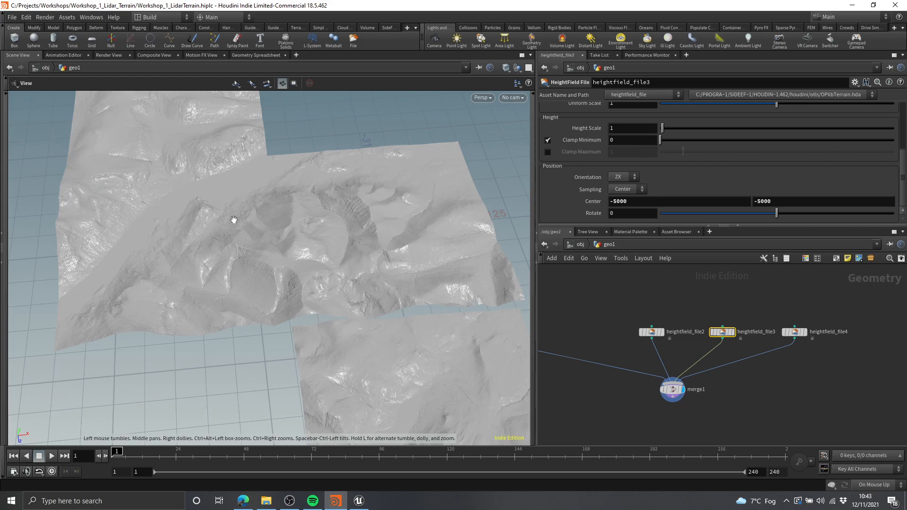
left_click_drag(233, 218, 366, 191)
right_click_drag(367, 190, 222, 257)
mouse_move(222, 257)
left_mouse_down()
mouse_move(187, 238)
mouse_move(229, 242)
left_mouse_up()
Set the second Center value of heightfield_file4 to -5000.
scroll(661, 303, "down", 3)
middle_click_drag(662, 303, 689, 315)
scroll(688, 315, "up", 2)
left_click_drag(684, 321, 700, 341)
middle_click_drag(730, 316, 678, 315)
left_click_drag(721, 343, 720, 344)
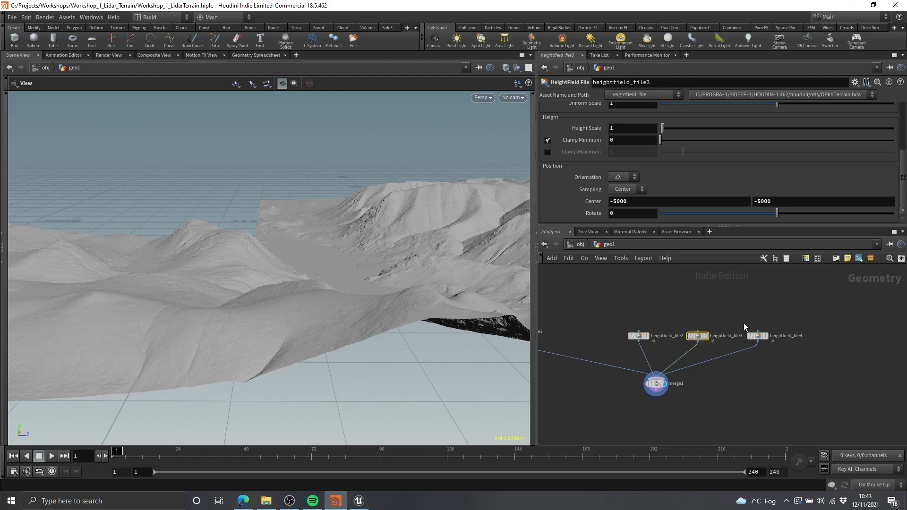
left_click_drag(778, 351, 780, 353)
left_click_drag(465, 246, 222, 278)
scroll(457, 315, "down", 5)
double_click(802, 201)
type("-5000")
key("Return")
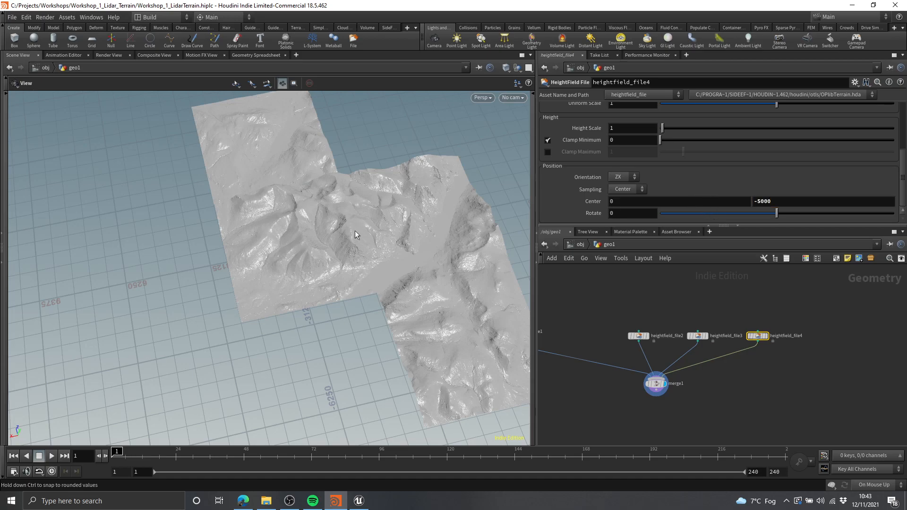
Move heightfield_file2, heightfield_file3, heightfield_file4 and merge1 together closer to heightfield_file1.
left_click_drag(283, 213, 351, 262)
scroll(301, 219, "up", 5)
scroll(701, 356, "down", 2)
left_click_drag(633, 312, 812, 392)
middle_click_drag(672, 343, 763, 347)
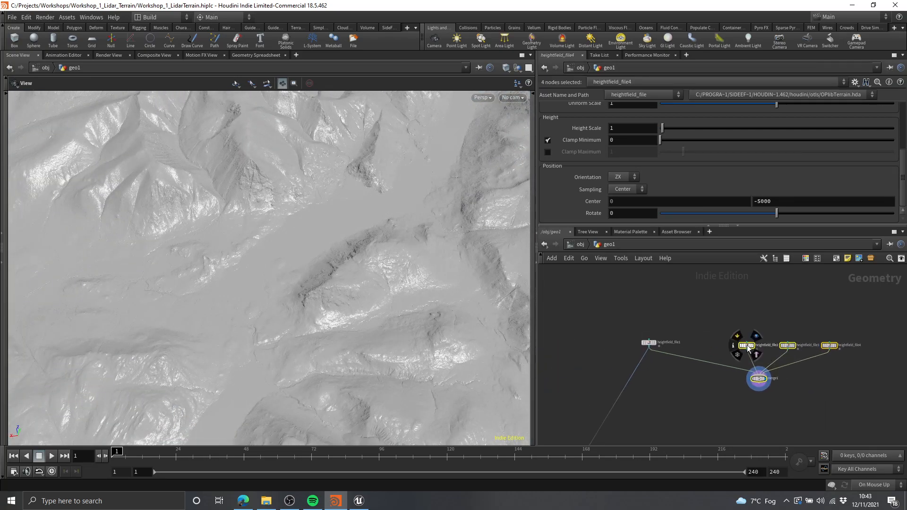
left_click_drag(747, 346, 689, 343)
scroll(747, 380, "up", 3)
left_click(721, 386)
Check merge1's node information and examine the assembled four-tile landscape.
scroll(685, 395, "up", 3)
middle_click_drag(684, 396, 725, 369)
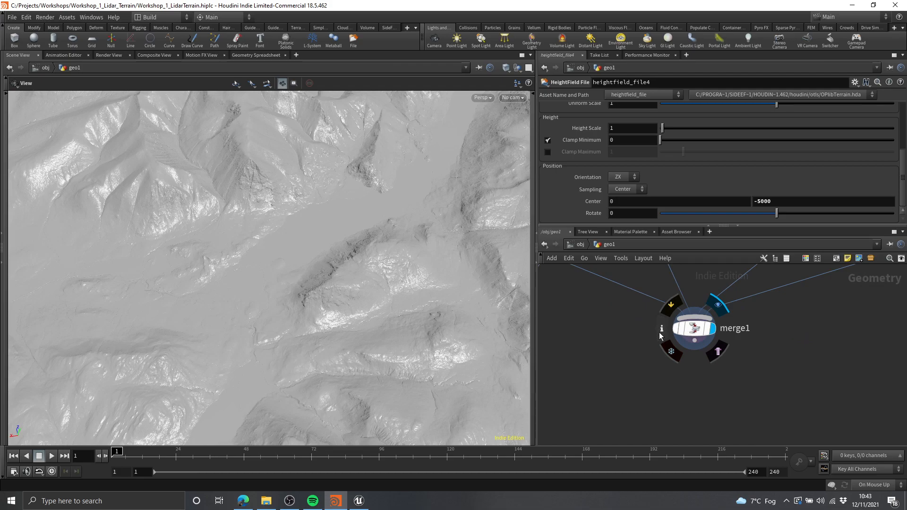
left_click(661, 334)
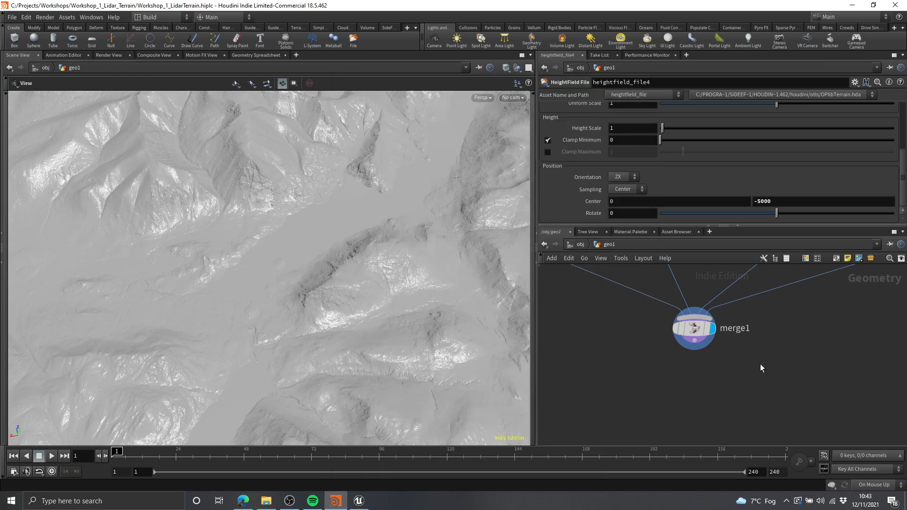
scroll(756, 361, "down", 4)
scroll(350, 258, "down", 5)
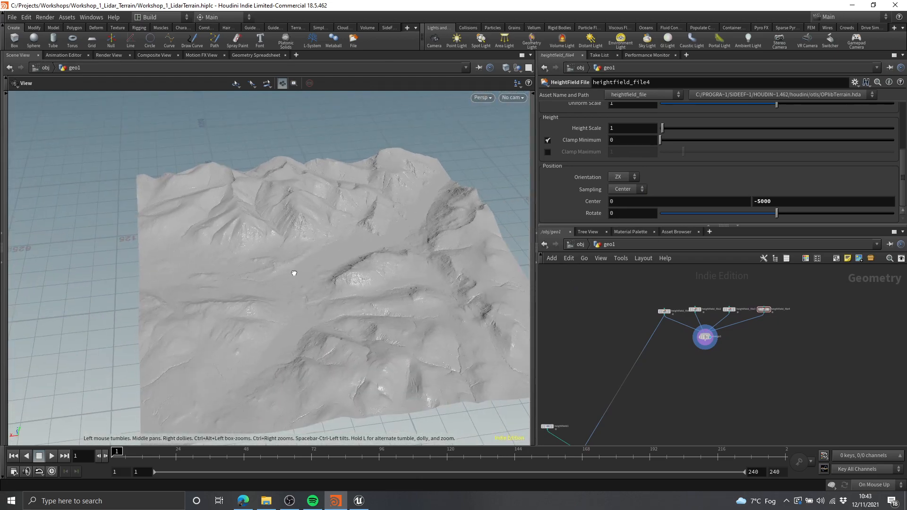
scroll(657, 353, "up", 3)
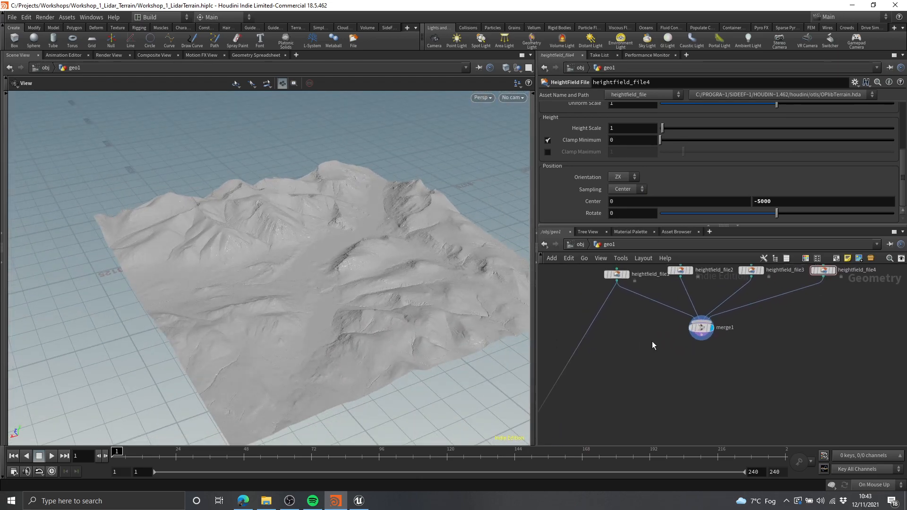
Add a HeightField node beside merge1 and display it.
key("Tab")
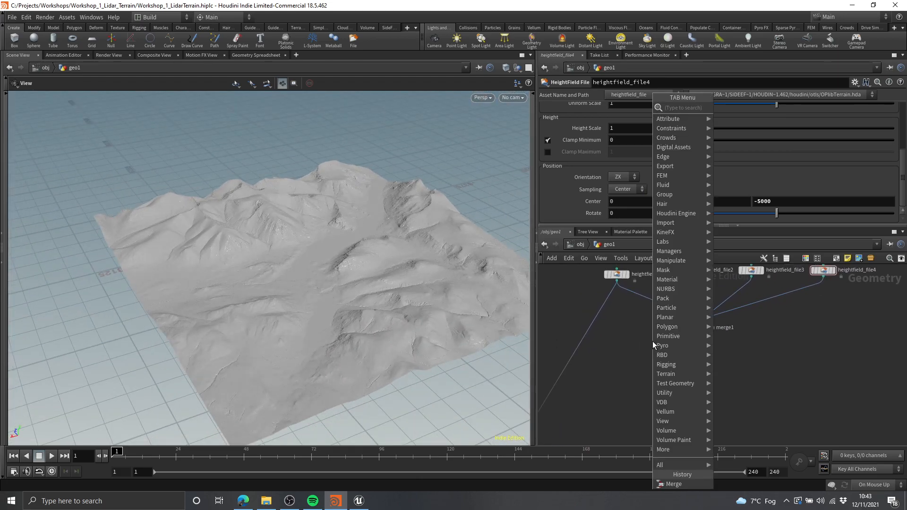
type("hf")
left_click(629, 344)
key("Tab")
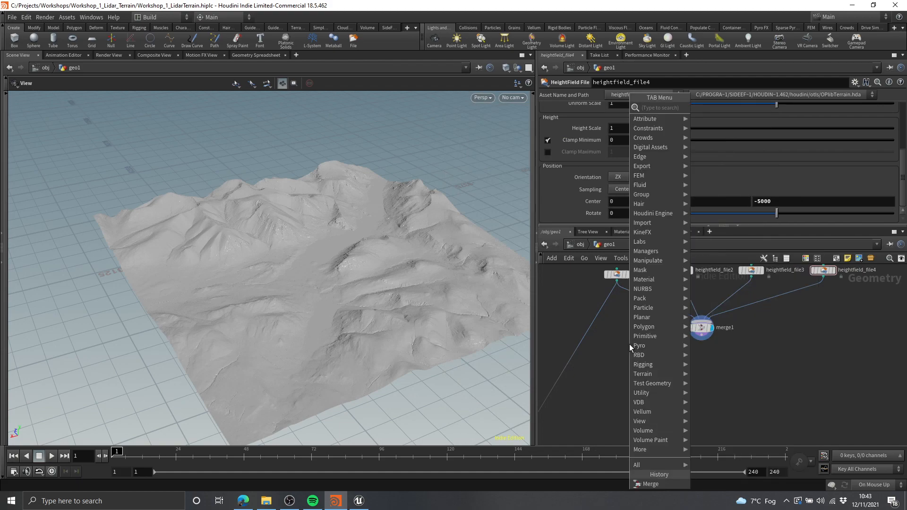
type("hf")
key("Return")
left_click(629, 344)
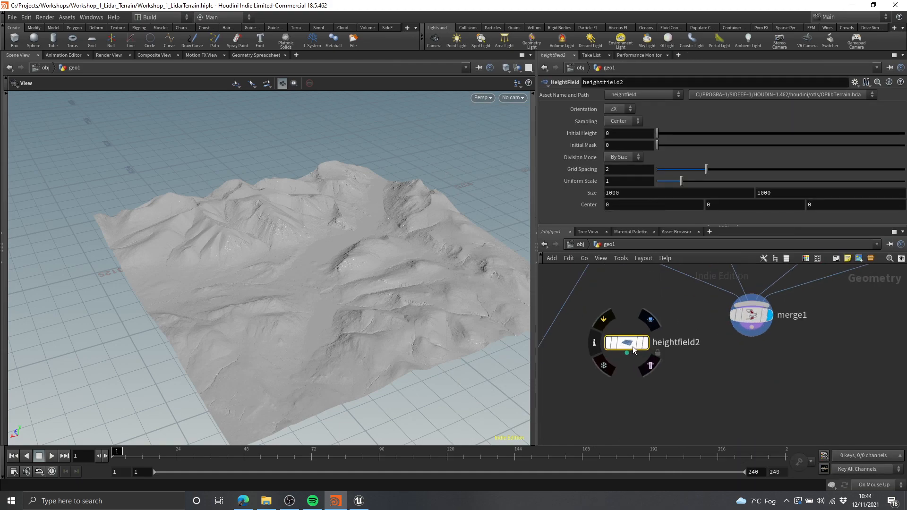
left_click_drag(316, 280, 293, 306)
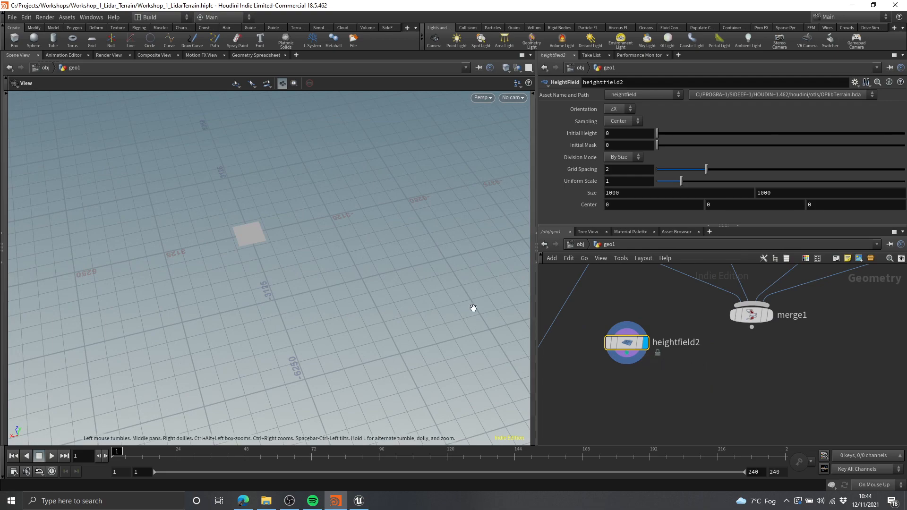
middle_click_drag(487, 302, 504, 339)
middle_click_drag(670, 352, 658, 373)
Display merge1 to compare the landscape's extent with the new heightfield.
left_click(765, 323)
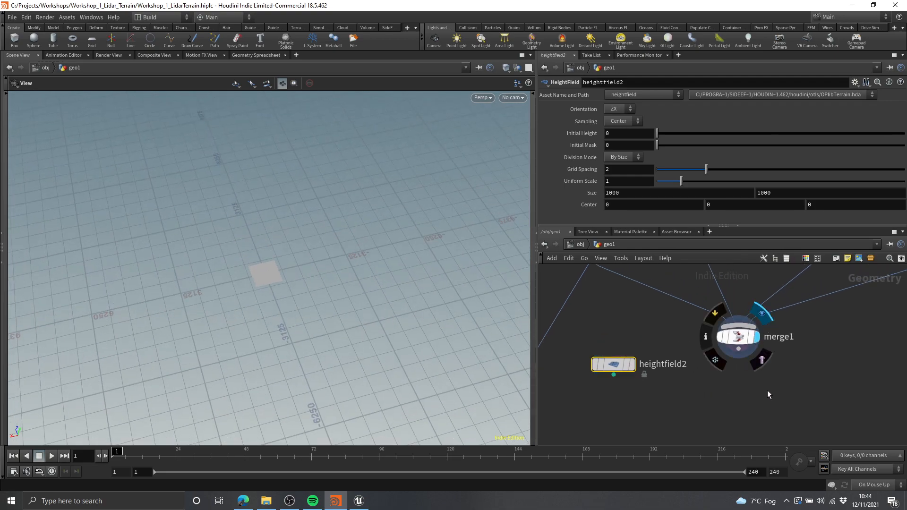
scroll(783, 390, "down", 2)
middle_click_drag(777, 390, 754, 357)
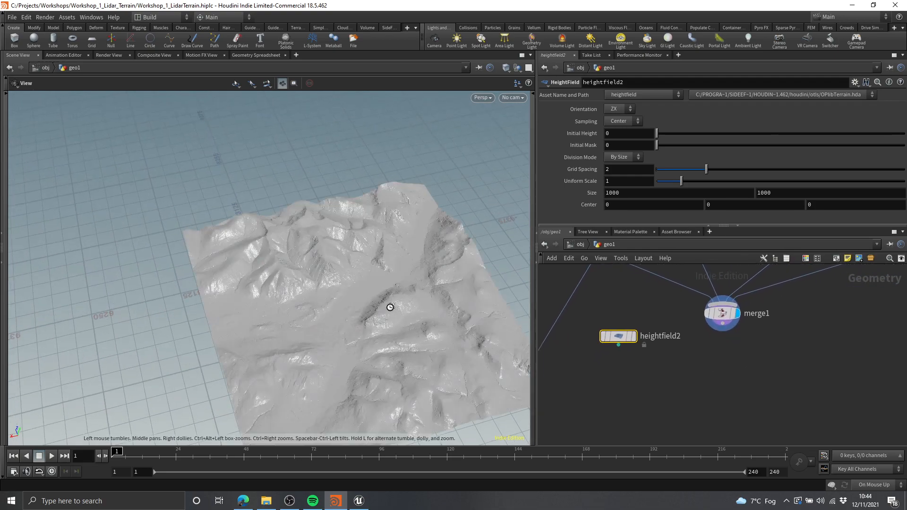
scroll(393, 310, "up", 5)
middle_click_drag(392, 310, 385, 254)
left_click_drag(385, 254, 380, 217)
mouse_move(681, 385)
middle_mouse_down()
mouse_move(734, 396)
mouse_move(683, 389)
mouse_move(684, 376)
middle_mouse_up()
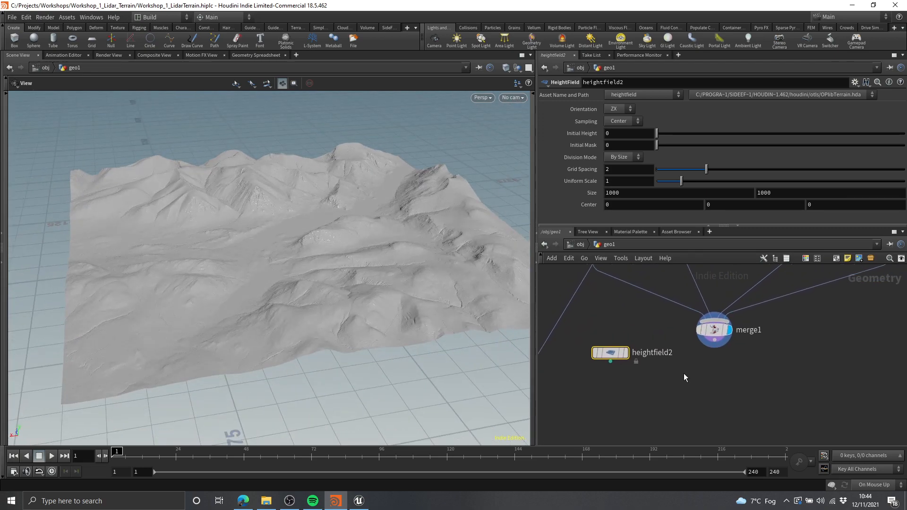
Display heightfield2 and set its Size to 10000 by 10000.
left_click(626, 352)
left_click(629, 195)
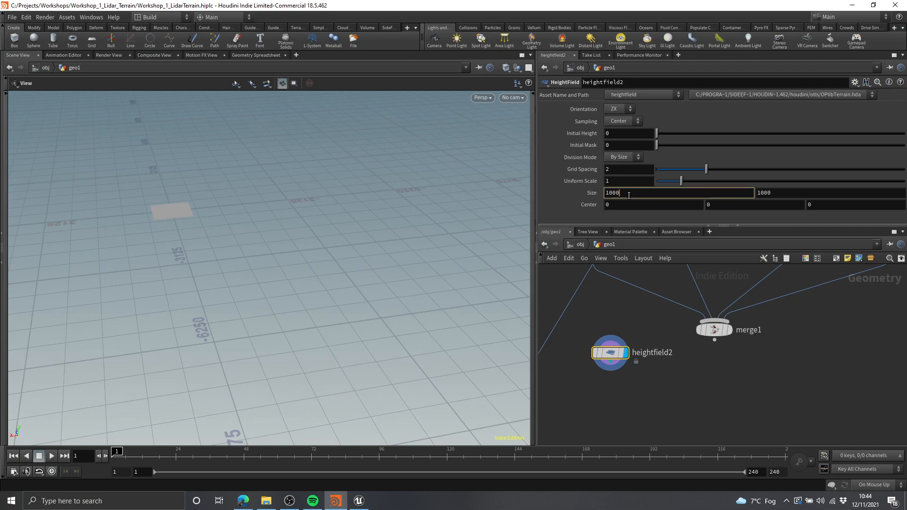
left_click(779, 194)
type("0")
key("Return")
left_click_drag(384, 227, 284, 260)
right_click_drag(283, 260, 203, 269)
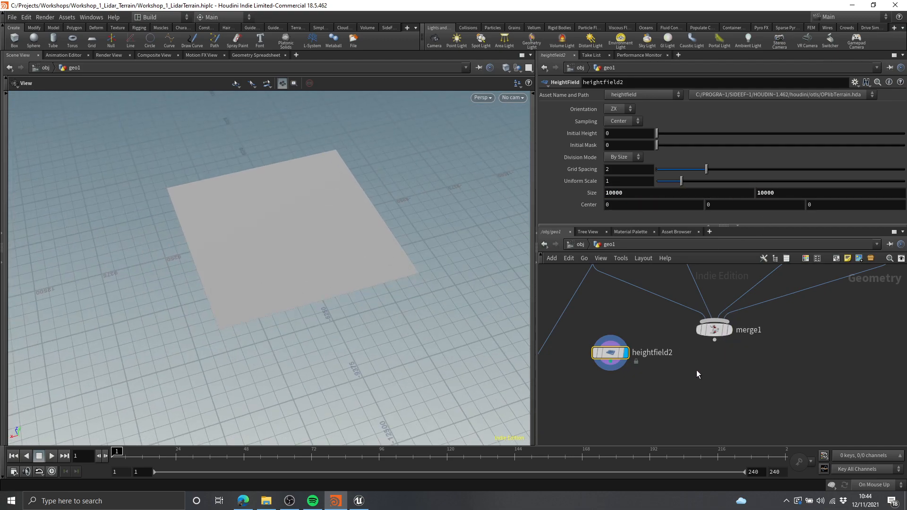
left_click_drag(325, 237, 353, 241)
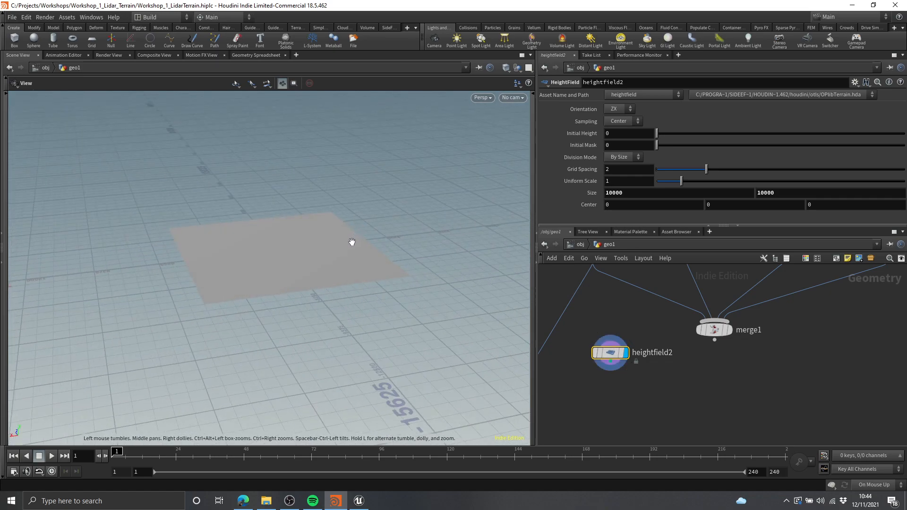
Template merge1 so its tile outlines overlay heightfield2 and compare their positions from above.
left_click(734, 350)
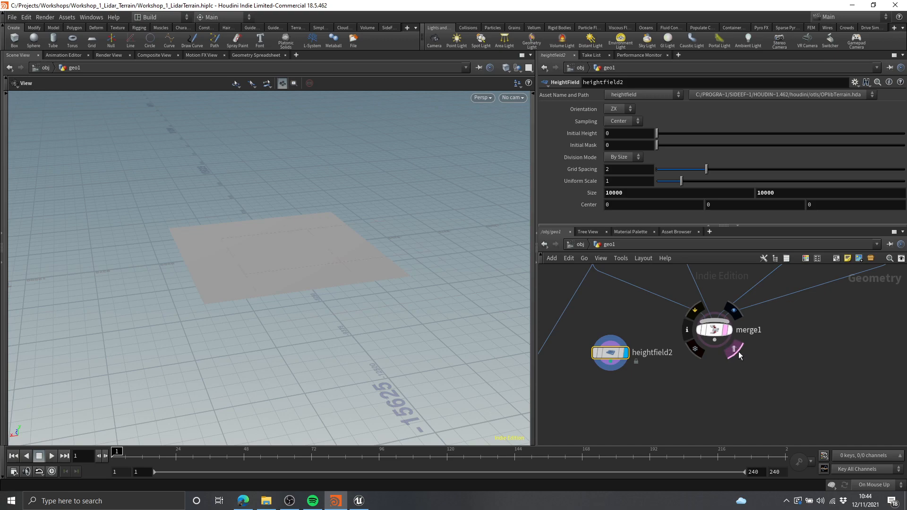
scroll(374, 264, "up", 6)
middle_click_drag(225, 223, 289, 285)
left_click_drag(288, 284, 263, 279)
middle_click_drag(677, 413, 708, 400)
left_click_drag(681, 401, 627, 327)
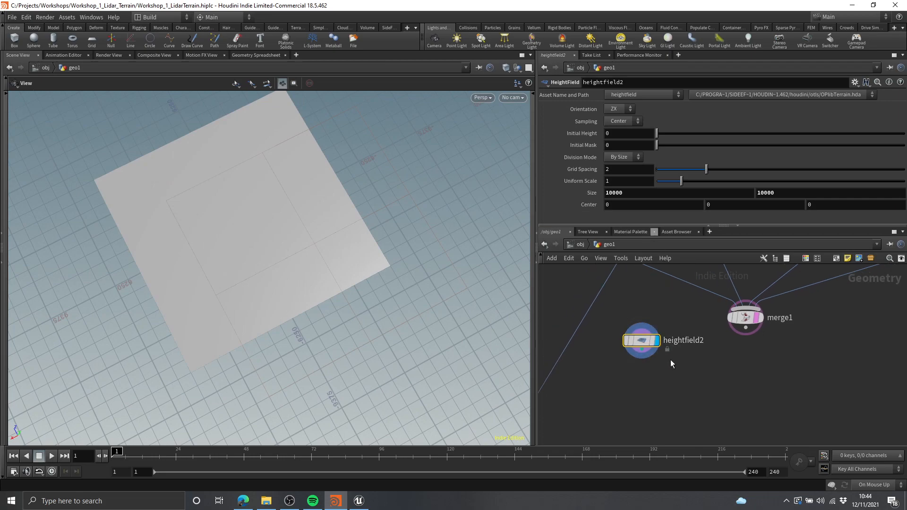
Set the first and third Center values of heightfield2 to -2500 to align it with the merged tiles.
type("25")
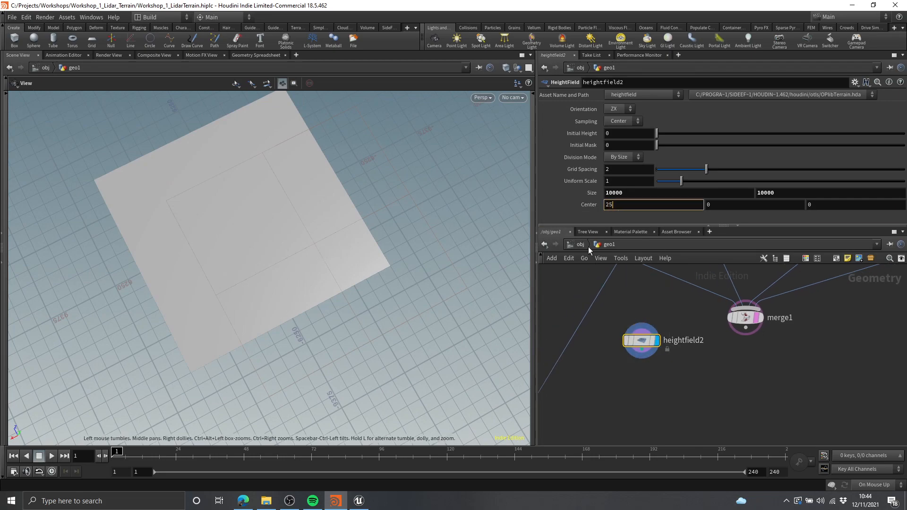
type("00")
key("Return")
left_click_drag(638, 206, 500, 210)
type("-2500")
key("Return")
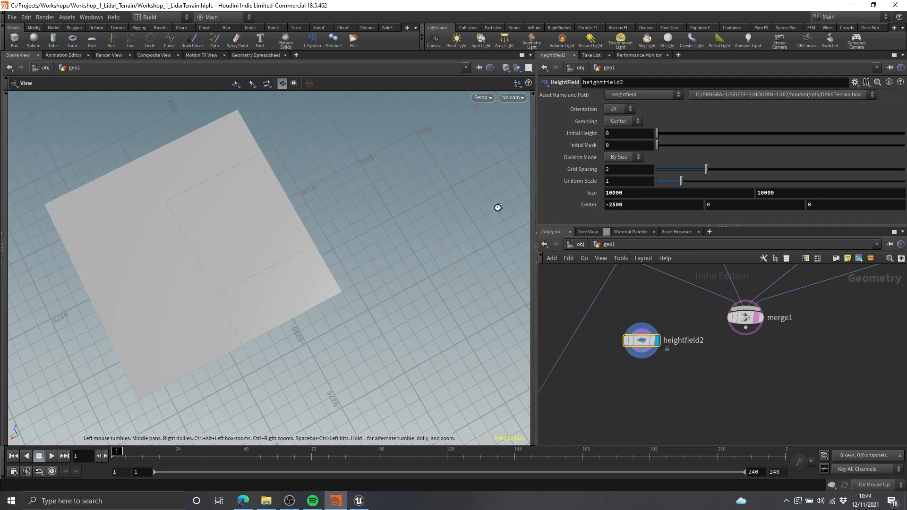
left_click(828, 204)
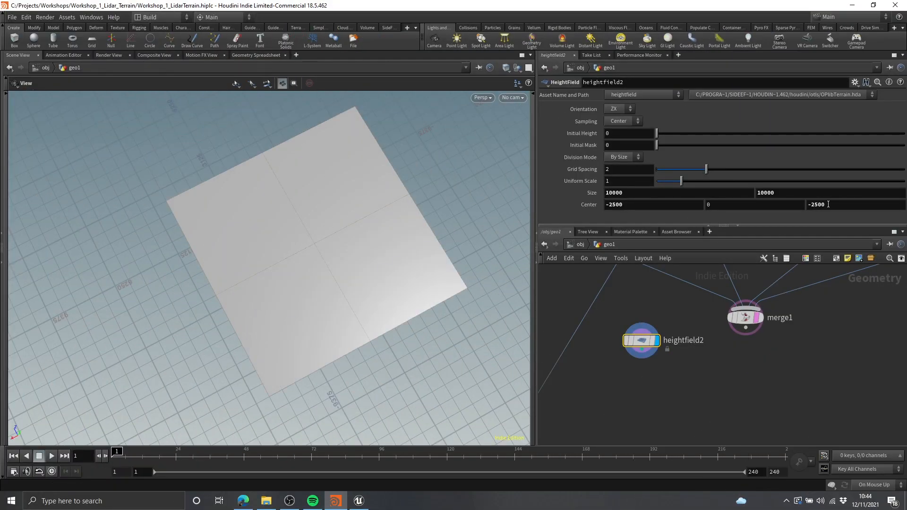
Save the scene and frame all the terrain nodes in the network.
left_click_drag(409, 280, 390, 248)
key("ctrl+s")
key("h")
left_click_drag(363, 304, 322, 262)
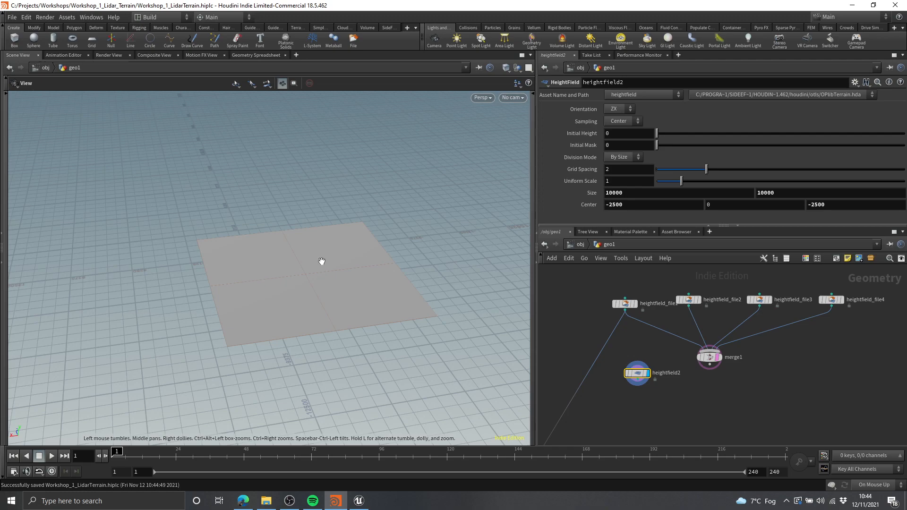
Turn off merge1's template flag and display its landscape in the viewport.
left_click(723, 370)
left_click(720, 347)
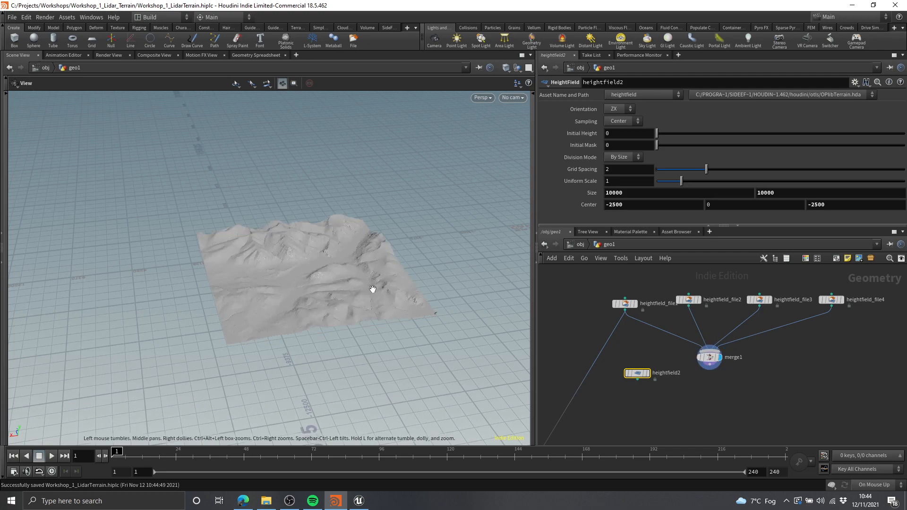
left_click_drag(372, 288, 371, 332)
right_click_drag(325, 280, 392, 293)
mouse_move(392, 293)
left_mouse_down()
mouse_move(348, 257)
mouse_move(372, 269)
mouse_move(375, 262)
mouse_move(382, 294)
left_mouse_up()
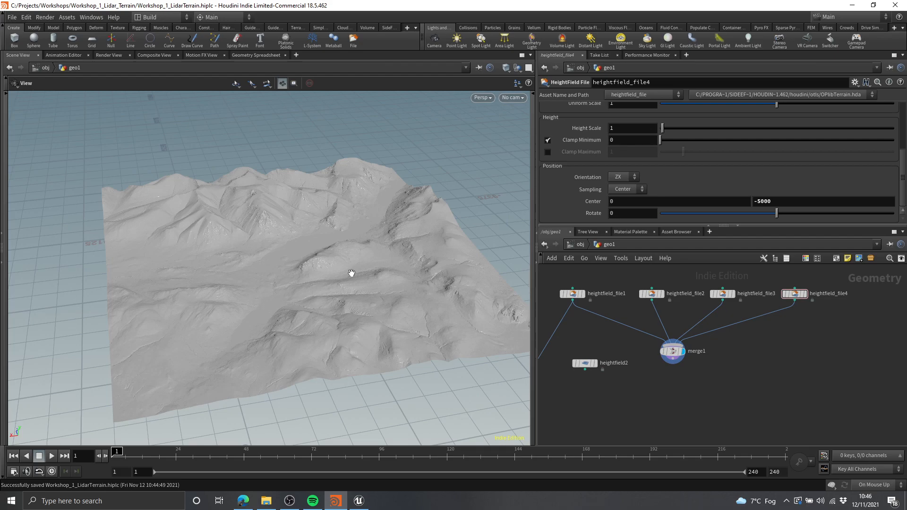
Examine the merged landscape from several angles, select heightfield2 and display it in the viewport.
left_click_drag(352, 273, 375, 271)
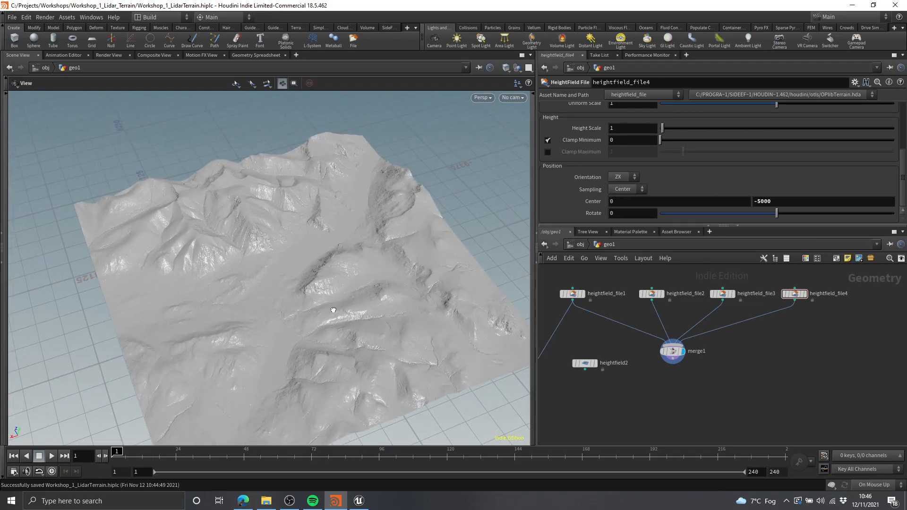
left_click_drag(335, 310, 324, 309)
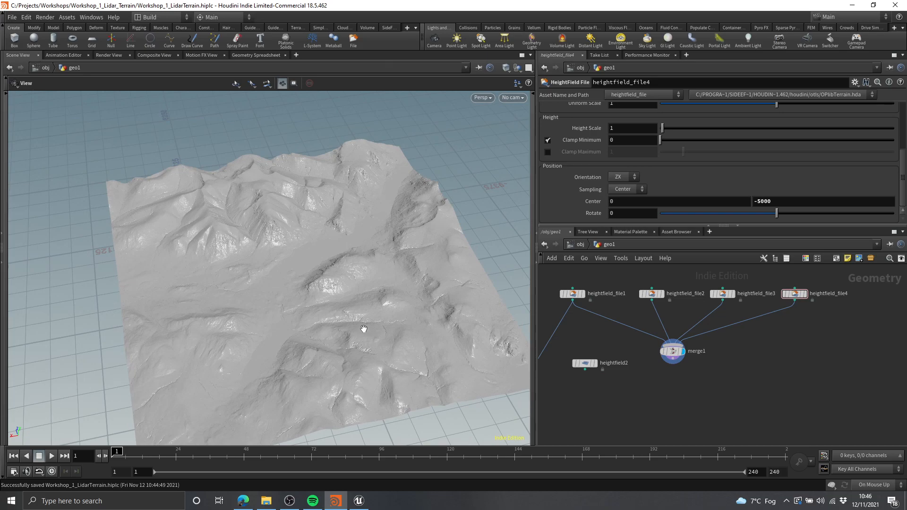
left_click_drag(363, 330, 338, 326)
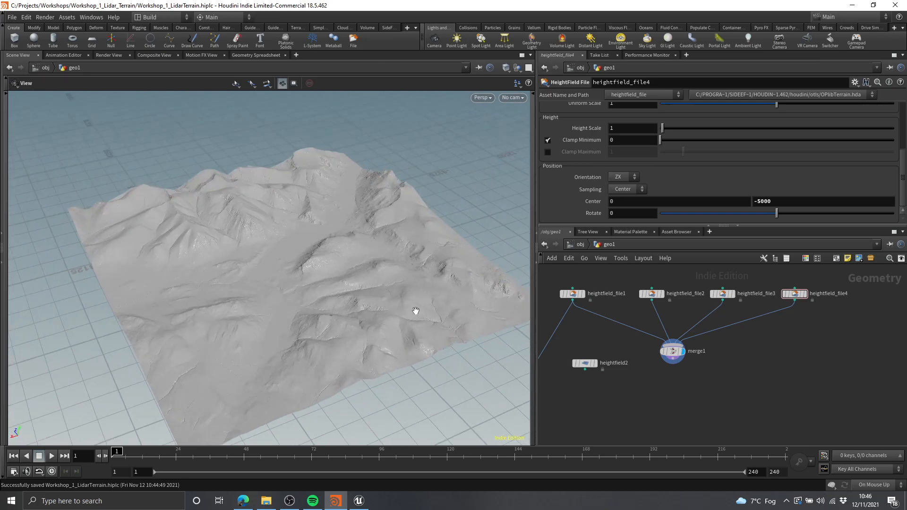
middle_click_drag(613, 400, 621, 370)
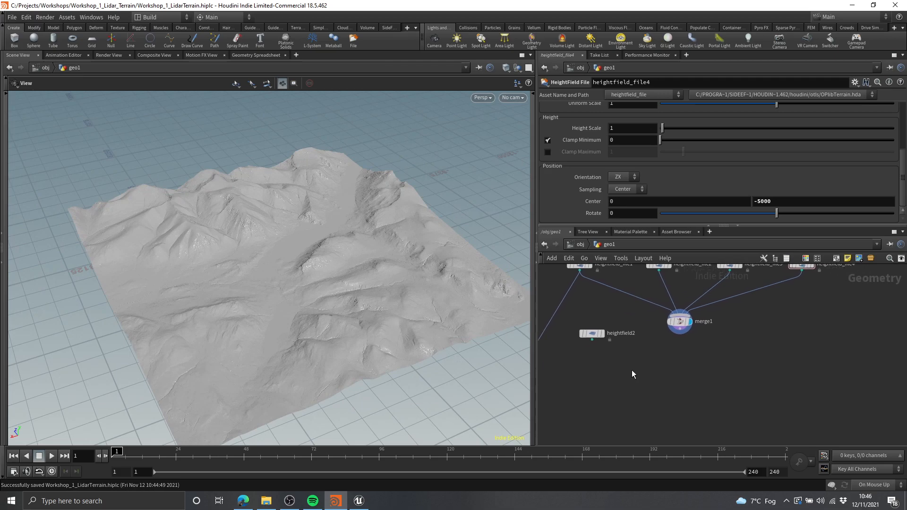
left_click(598, 335)
left_click(606, 324)
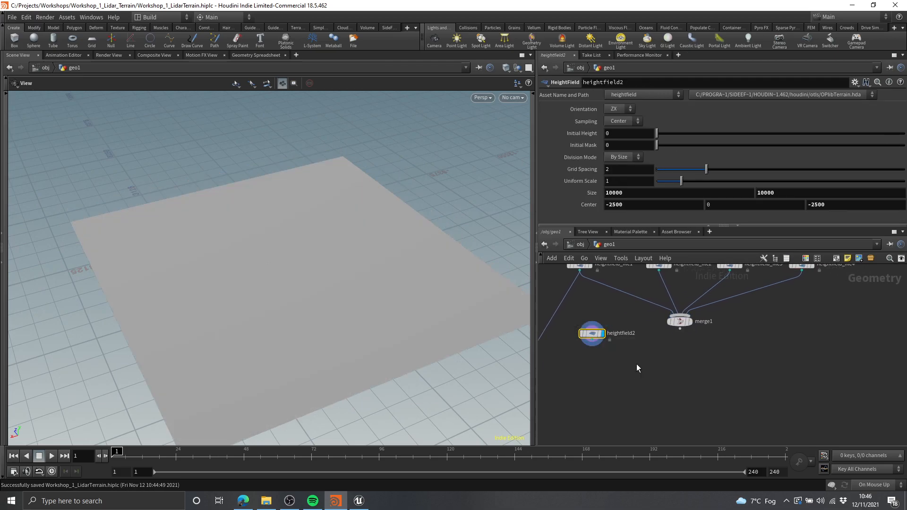
Add a HeightField Project node below heightfield2 and connect heightfield2 to its first input.
key("Tab")
type("hf p")
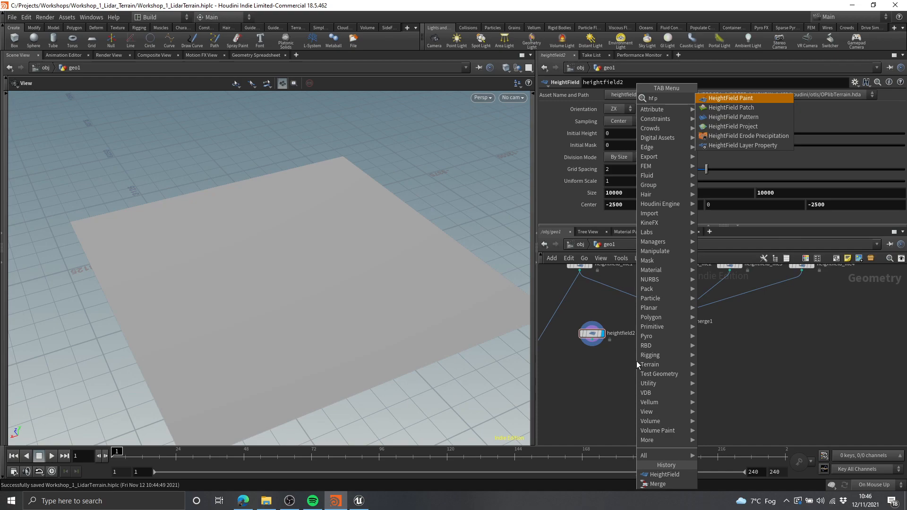
type("roj")
key("Return")
left_click(631, 373)
scroll(600, 355, "up", 3)
left_click_drag(586, 329, 643, 373)
left_click_drag(588, 319, 603, 311)
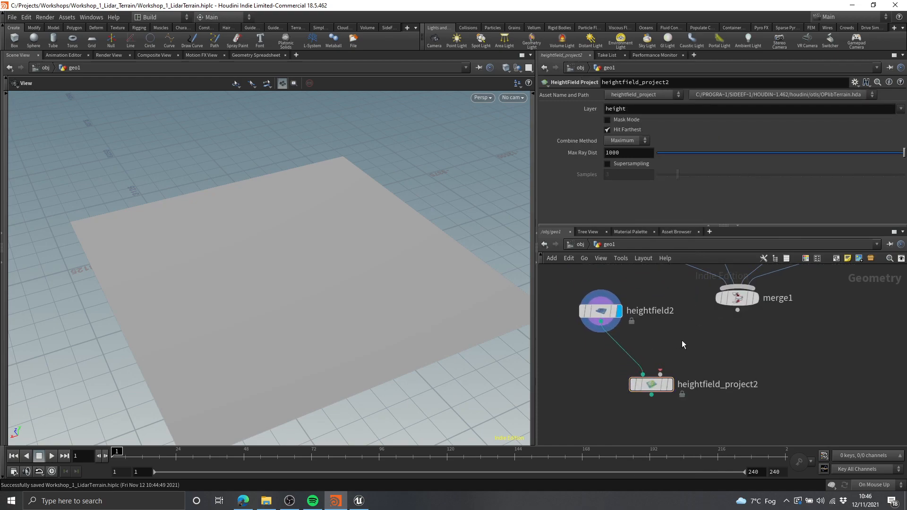
left_click_drag(652, 384, 672, 381)
Connect merge1 to the second input of heightfield_project2 and display the projected terrain.
scroll(691, 353, "down", 3)
scroll(732, 352, "up", 1)
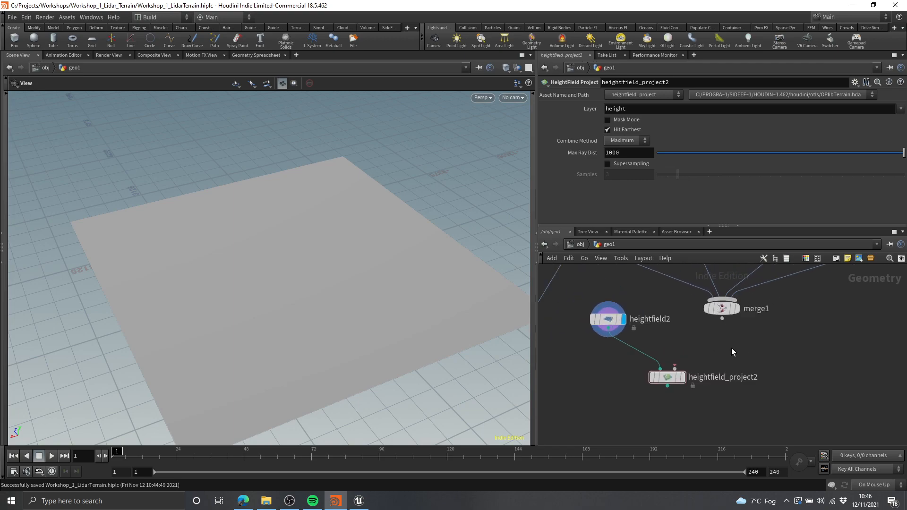
left_click_drag(727, 322, 685, 364)
middle_click_drag(773, 373, 772, 348)
mouse_move(737, 406)
middle_mouse_down()
mouse_move(757, 414)
mouse_move(762, 405)
mouse_move(750, 399)
middle_mouse_up()
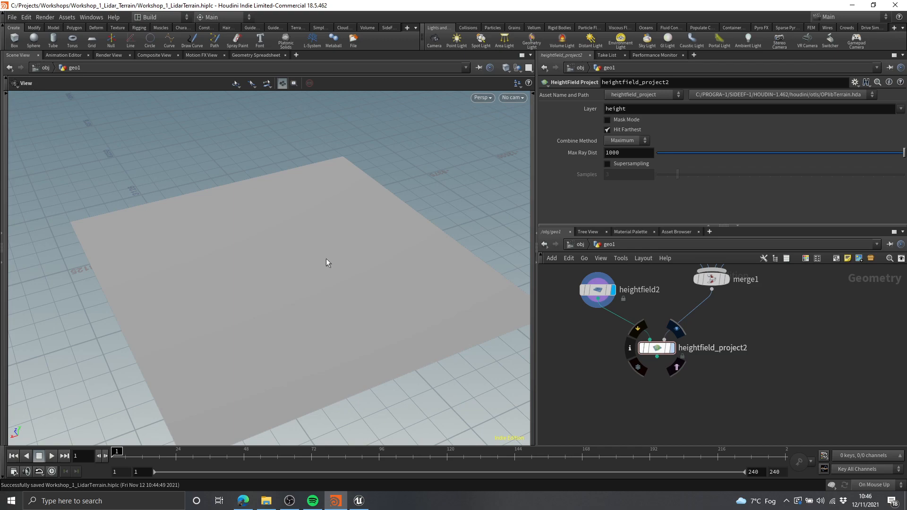
Examine the projected terrain up close, from above and across the valley.
left_click_drag(326, 259, 316, 302)
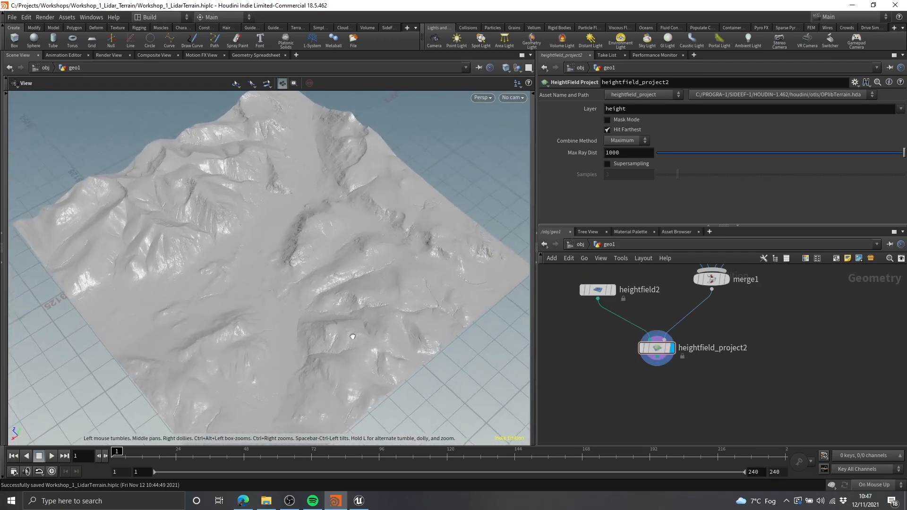
right_click_drag(317, 303, 340, 294)
left_click_drag(340, 294, 297, 364)
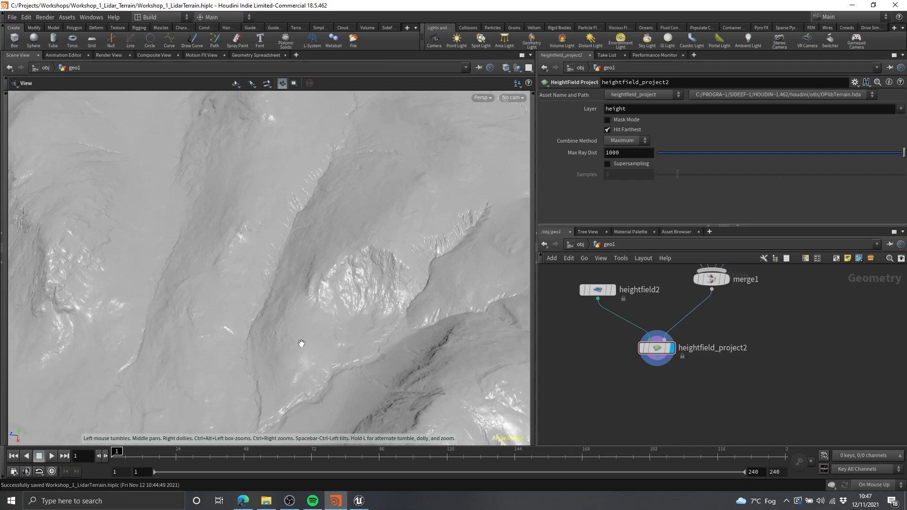
right_click_drag(298, 365, 350, 227)
middle_click_drag(350, 226, 310, 245)
left_click_drag(310, 244, 612, 289)
View the node info of heightfield_project2 to check its size and voxel resolution.
middle_click_drag(671, 290, 709, 315)
scroll(641, 316, "up", 2)
mouse_move(640, 316)
left_mouse_down()
mouse_move(630, 316)
mouse_move(647, 313)
left_mouse_up()
middle_click_drag(699, 334, 664, 305)
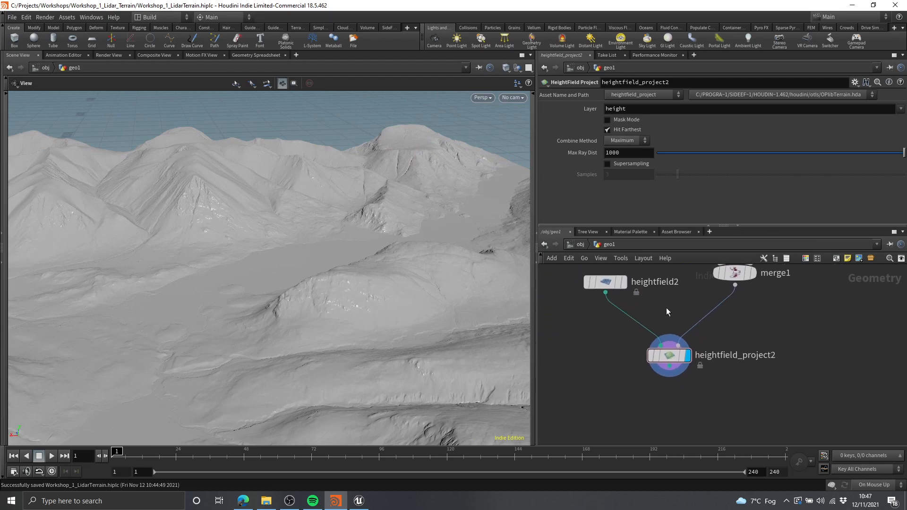
middle_click_drag(741, 339, 731, 329)
left_click(623, 346)
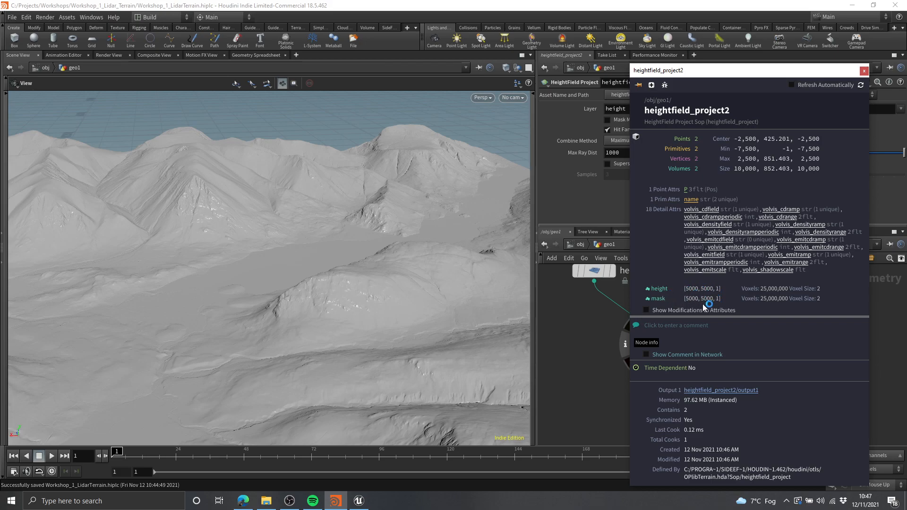
Inspect the surface detail of the projected mountains and valleys at close range.
left_click_drag(417, 280, 480, 332)
scroll(742, 351, "down", 2)
mouse_move(769, 324)
middle_mouse_down()
mouse_move(781, 328)
mouse_move(756, 391)
middle_mouse_up()
middle_click_drag(691, 311, 633, 312)
mouse_move(741, 331)
middle_mouse_down()
mouse_move(784, 322)
mouse_move(744, 371)
middle_mouse_up()
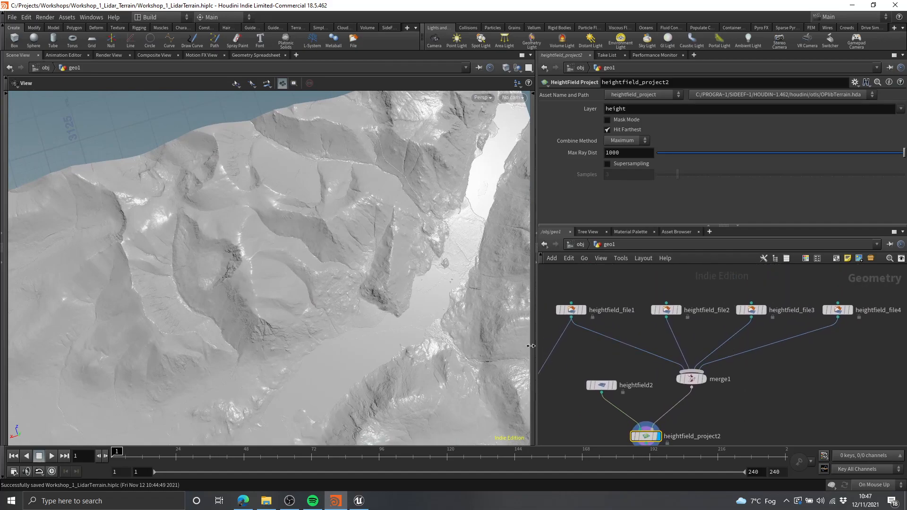
left_click_drag(425, 361, 419, 312)
scroll(419, 310, "up", 5)
middle_click_drag(775, 379, 778, 344)
scroll(468, 302, "down", 5)
left_click_drag(468, 302, 239, 265)
scroll(289, 226, "up", 6)
scroll(755, 348, "down", 1)
Display merge1 in the viewport to view the unprojected tiles from the same angle.
middle_click_drag(758, 350, 773, 377)
middle_click_drag(728, 357, 724, 328)
scroll(721, 336, "up", 2)
mouse_move(716, 345)
left_click(732, 326)
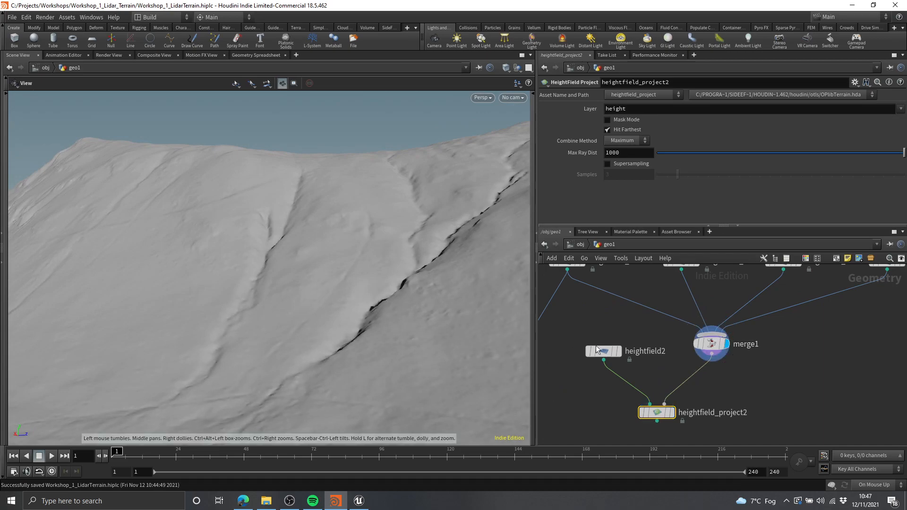
Alternate the display between heightfield_project2 and merge1 to compare detail along the rocky gully.
middle_click_drag(668, 413, 674, 382)
left_click(675, 383)
scroll(728, 336, "up", 2)
mouse_move(719, 331)
left_click(740, 303)
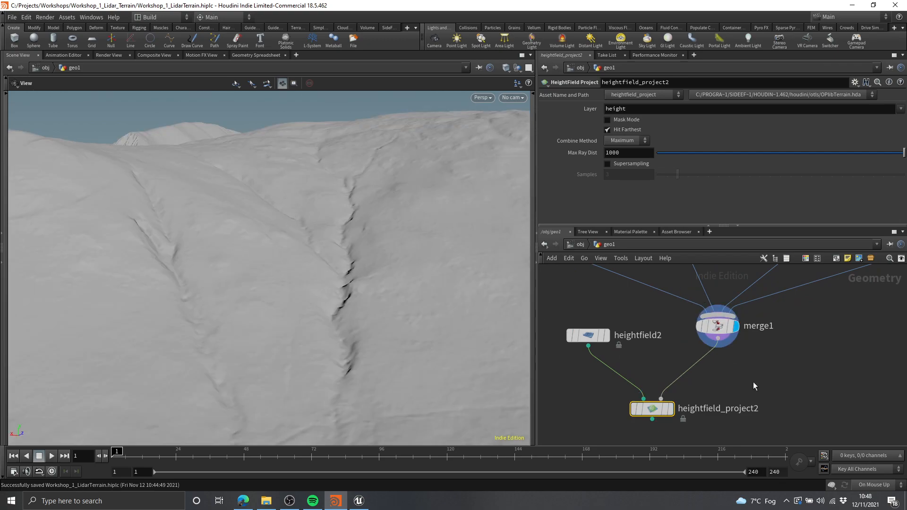
middle_click_drag(773, 389, 773, 365)
left_click(671, 385)
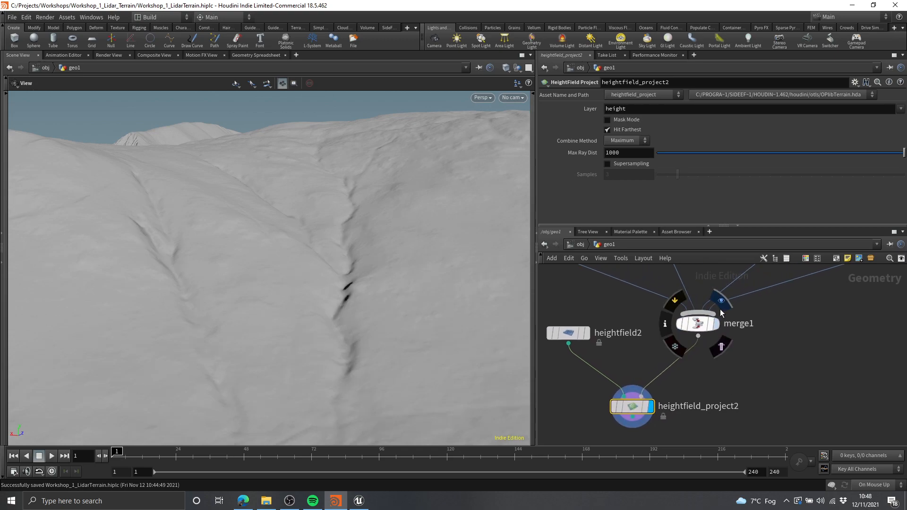
left_click(723, 307)
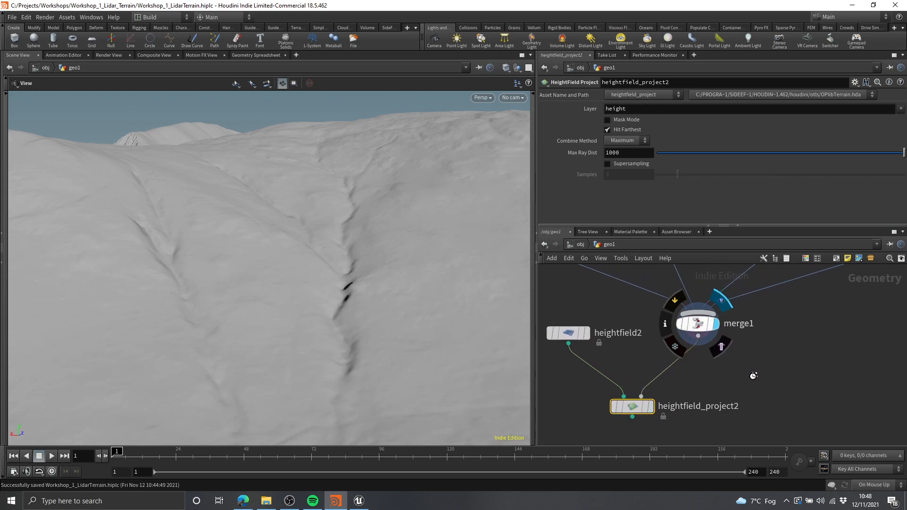
Compare the distant mountains in merge1 and heightfield_project2, leaving heightfield_project2 displayed.
left_click_drag(441, 248, 281, 310)
middle_click_drag(282, 310, 214, 233)
left_click_drag(214, 233, 356, 238)
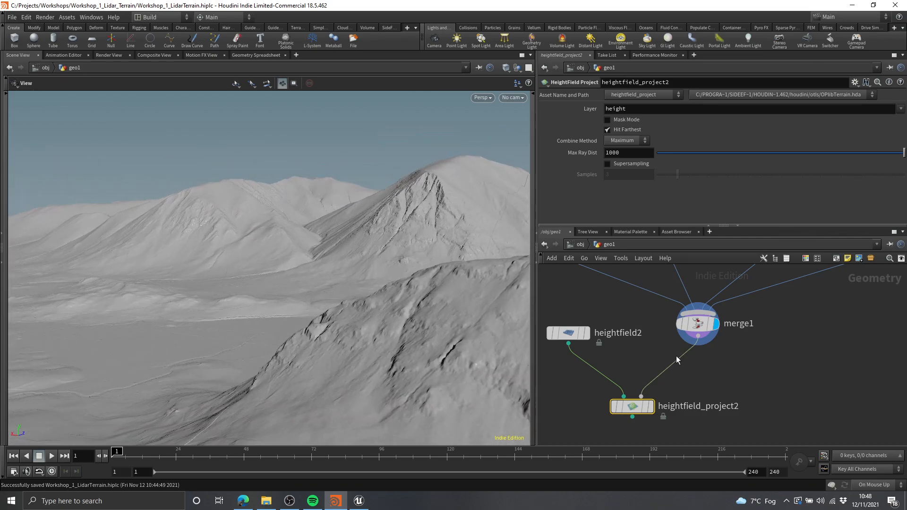
middle_click_drag(693, 387, 714, 357)
scroll(715, 358, "down", 1)
scroll(670, 372, "up", 1)
mouse_move(671, 372)
left_click(694, 351)
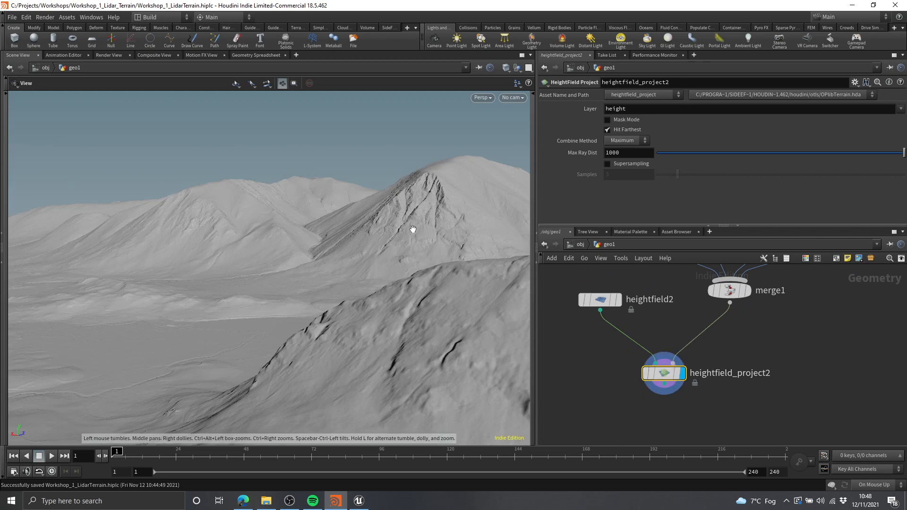
mouse_move(751, 292)
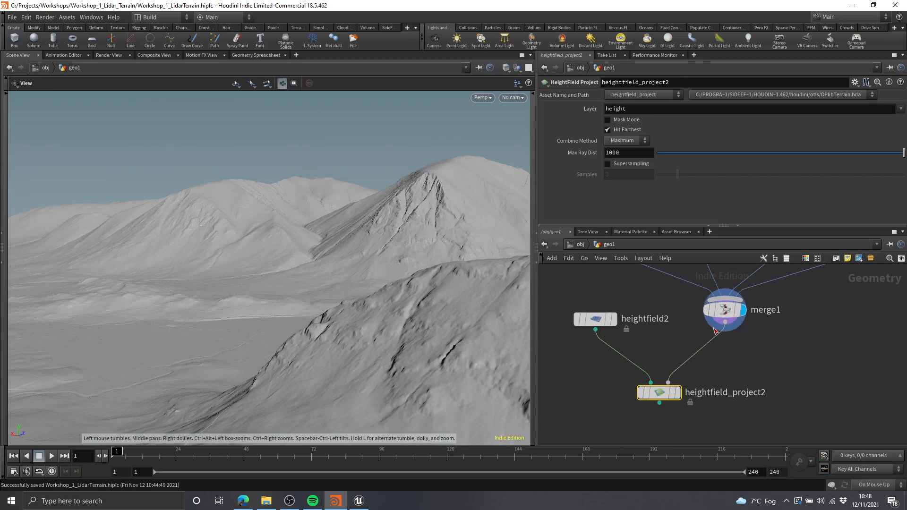
middle_click_drag(675, 320, 688, 294)
left_click(691, 365)
left_click_drag(315, 272, 625, 338)
scroll(683, 338, "down", 2)
mouse_move(679, 332)
middle_mouse_down()
mouse_move(665, 316)
mouse_move(683, 324)
middle_mouse_up()
scroll(750, 371, "up", 2)
left_click_drag(733, 380, 658, 329)
scroll(690, 322, "down", 2)
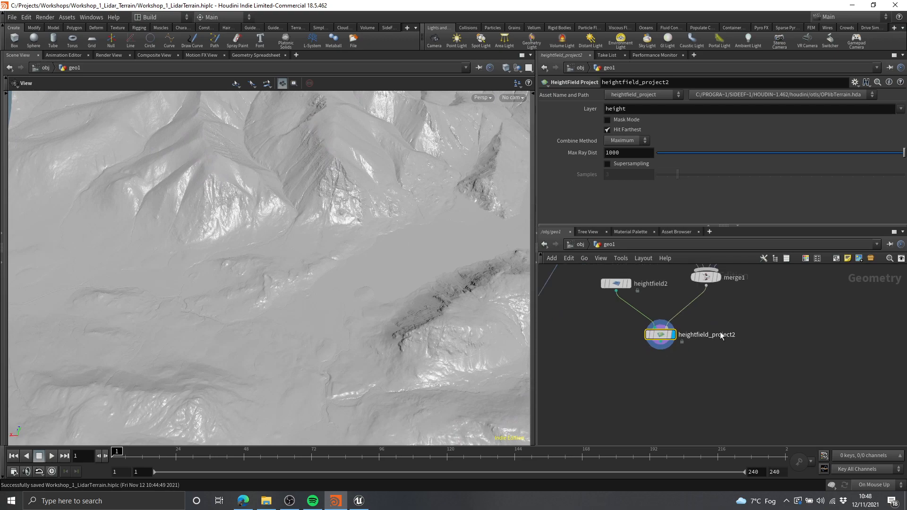
middle_click_drag(714, 337, 728, 360)
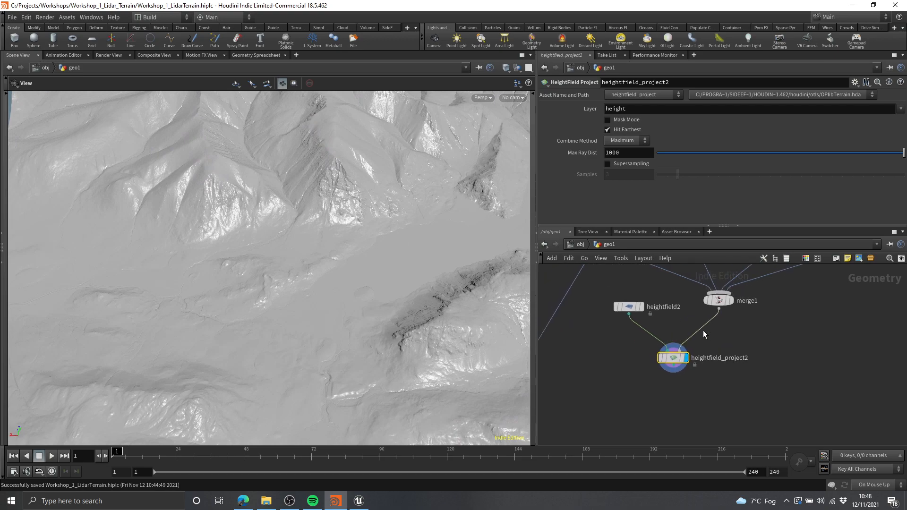
scroll(713, 352, "up", 3)
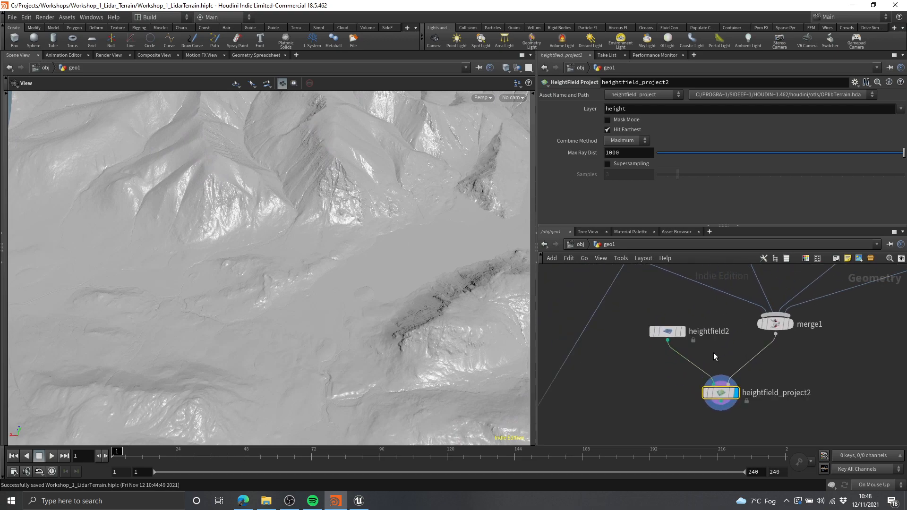
middle_click_drag(716, 342, 700, 323)
middle_click_drag(656, 297, 662, 326)
Select heightfield2 and set its Division Mode to By Axis.
left_click(660, 323)
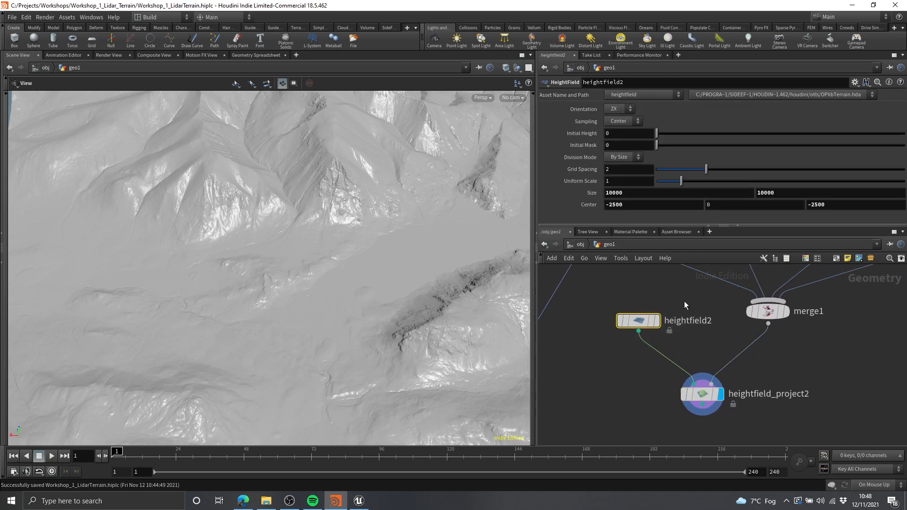
left_click(710, 347)
scroll(711, 345, "down", 2)
middle_click_drag(713, 347, 726, 353)
left_click(675, 333)
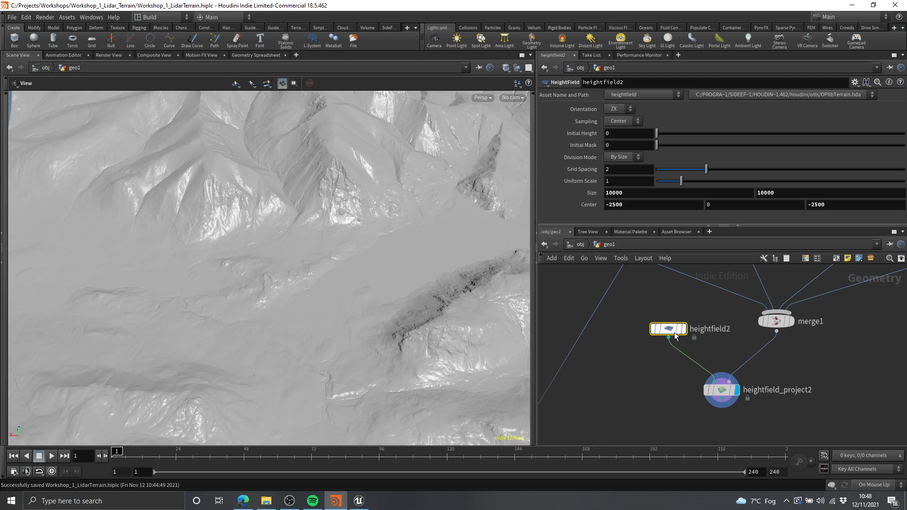
left_click_drag(676, 332, 677, 330)
left_click_drag(718, 349, 691, 329)
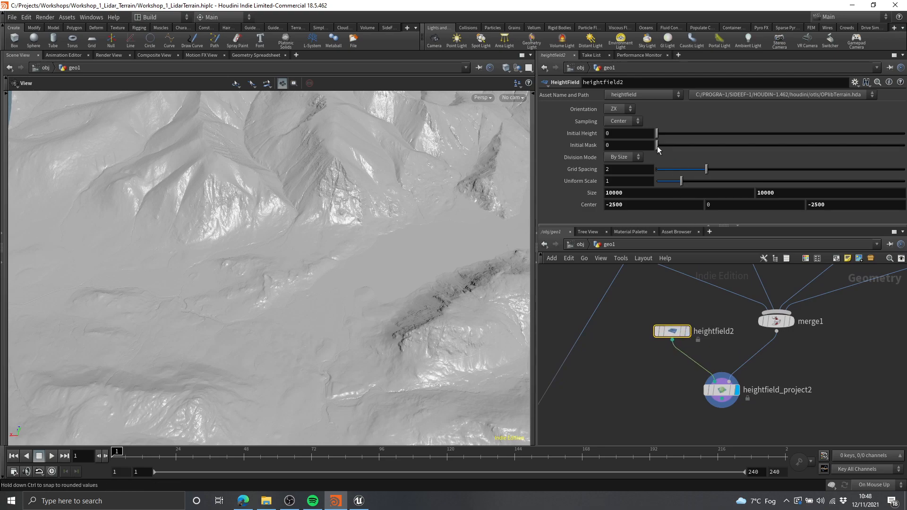
left_click(608, 159)
left_click(622, 168)
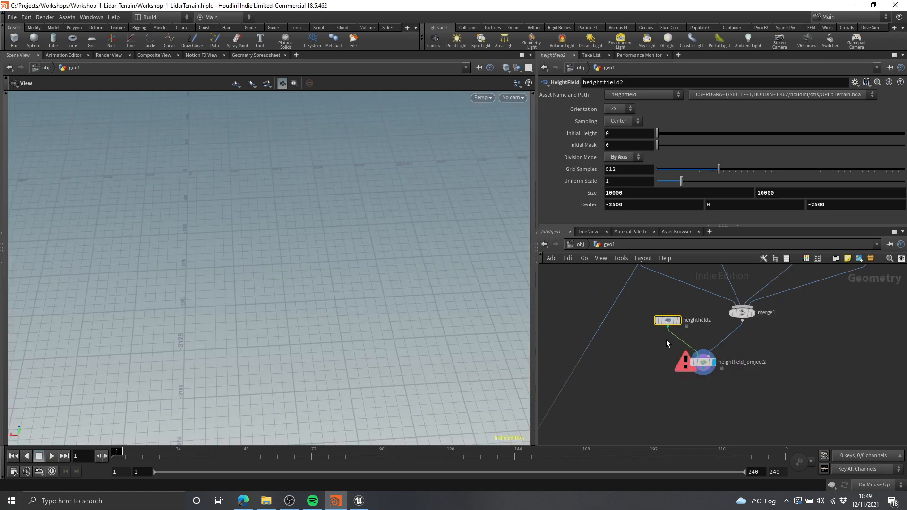
Display heightfield2 and frame the whole flat heightfield in the viewport.
middle_click_drag(735, 350, 763, 371)
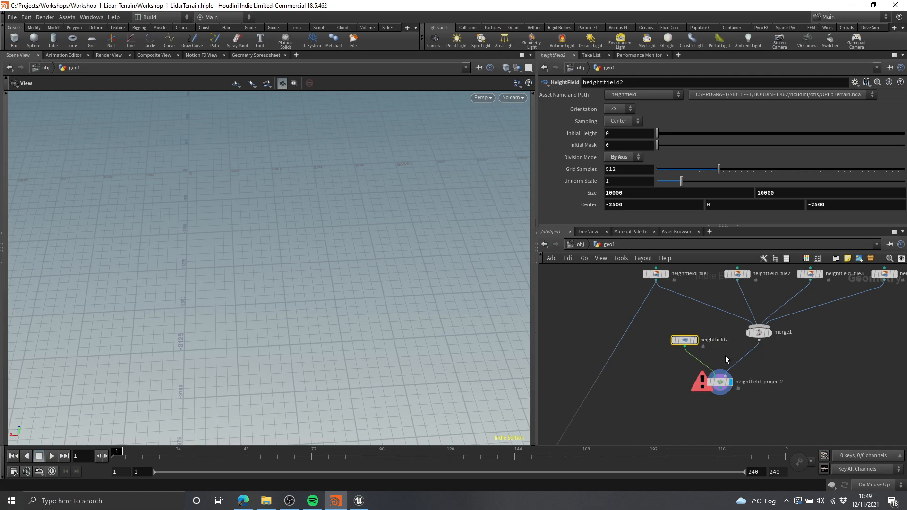
scroll(703, 349, "up", 3)
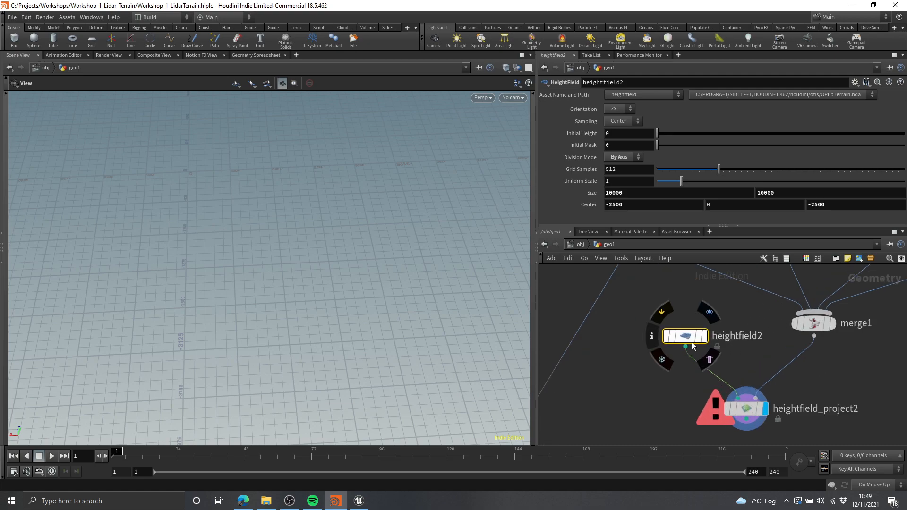
left_click(713, 314)
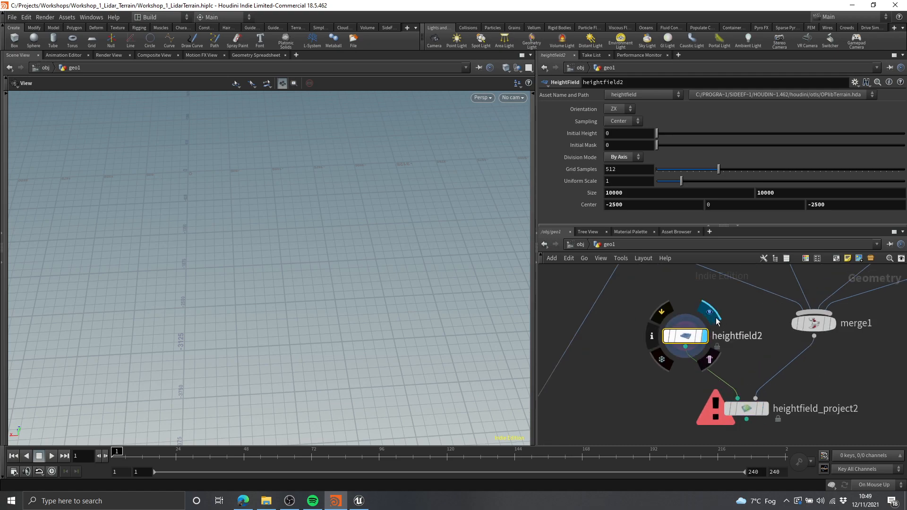
right_click_drag(456, 284, 308, 255)
left_click_drag(308, 255, 359, 189)
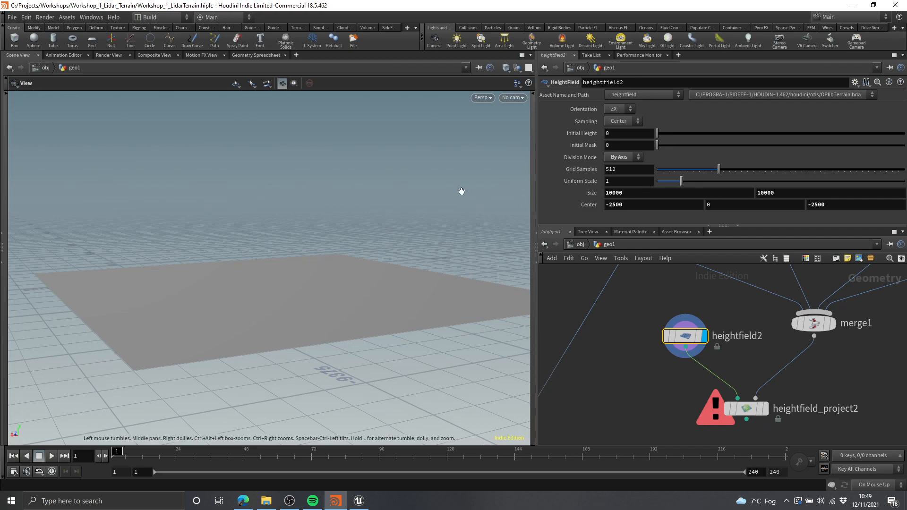
scroll(369, 239, "up", 3)
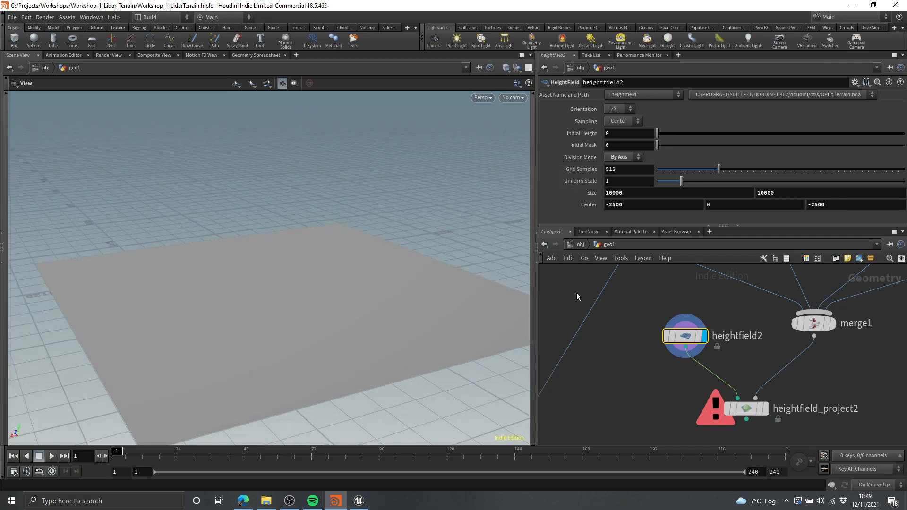
Set the Grid Samples of heightfield2 to 4033.
left_click(654, 336)
type("4033")
key("Return")
Display heightfield_project2 and examine the resampled terrain up close along the tile seams.
scroll(650, 315, "down", 1)
middle_click_drag(650, 314, 590, 301)
left_click_drag(580, 313, 618, 367)
middle_click_drag(684, 338, 664, 316)
left_click(752, 344)
middle_click_drag(752, 344, 764, 333)
mouse_move(799, 324)
left_mouse_down()
mouse_move(706, 356)
mouse_move(660, 347)
left_mouse_up()
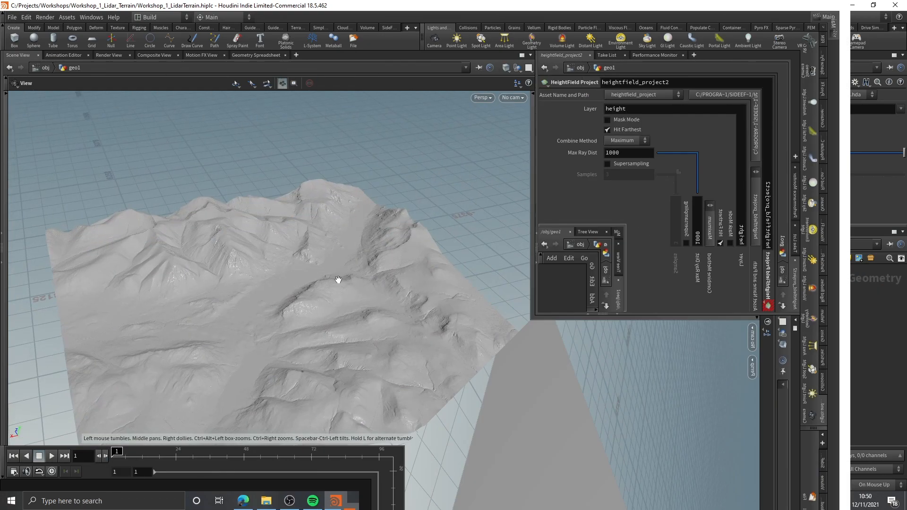
left_click_drag(338, 279, 286, 330)
right_click_drag(296, 322, 439, 233)
left_click_drag(440, 233, 299, 263)
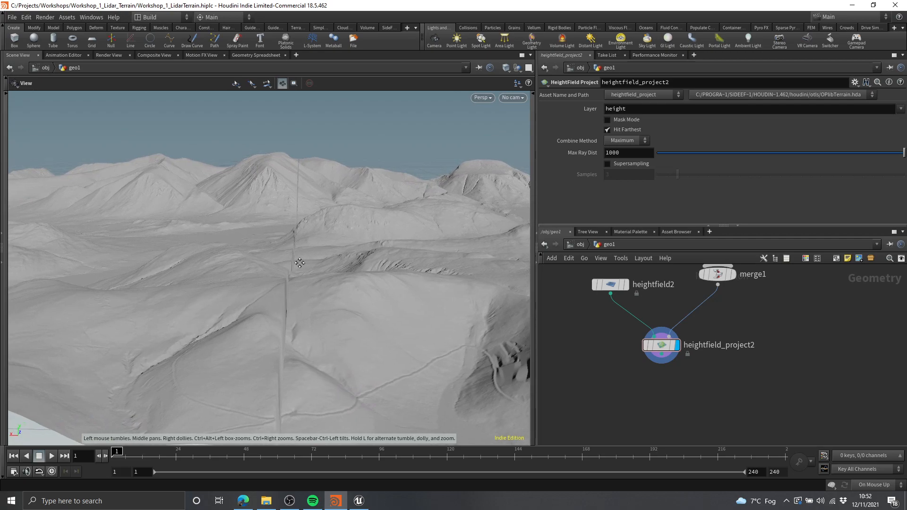
Examine the gaps between the tiles in the projected terrain and locate the four heightfield_file nodes in the network.
left_click_drag(300, 297, 315, 217)
scroll(289, 255, "down", 5)
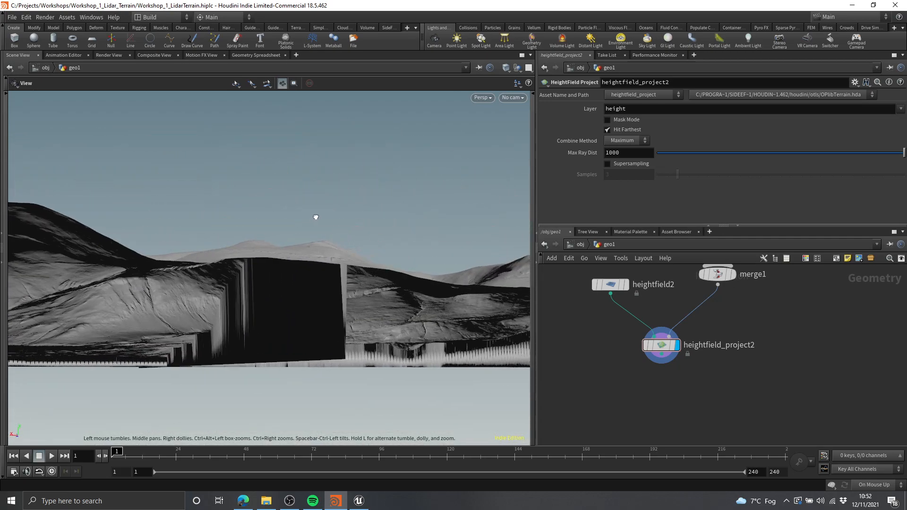
middle_click_drag(294, 362, 342, 338)
right_click_drag(342, 338, 223, 324)
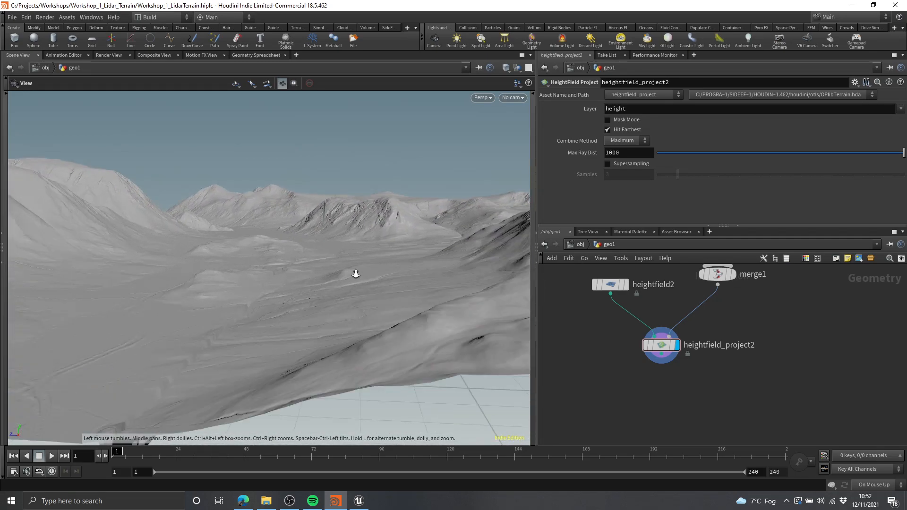
mouse_move(316, 270)
middle_mouse_down()
mouse_move(307, 248)
mouse_move(309, 274)
middle_mouse_up()
scroll(311, 269, "up", 2)
mouse_move(312, 267)
left_mouse_down()
mouse_move(310, 359)
mouse_move(322, 257)
left_mouse_up()
right_click_drag(322, 257, 101, 293)
left_click_drag(101, 294, 336, 241)
middle_click_drag(336, 241, 369, 236)
right_click_drag(370, 236, 344, 272)
scroll(775, 333, "down", 5)
middle_click_drag(775, 333, 724, 398)
left_click_drag(680, 339, 591, 335)
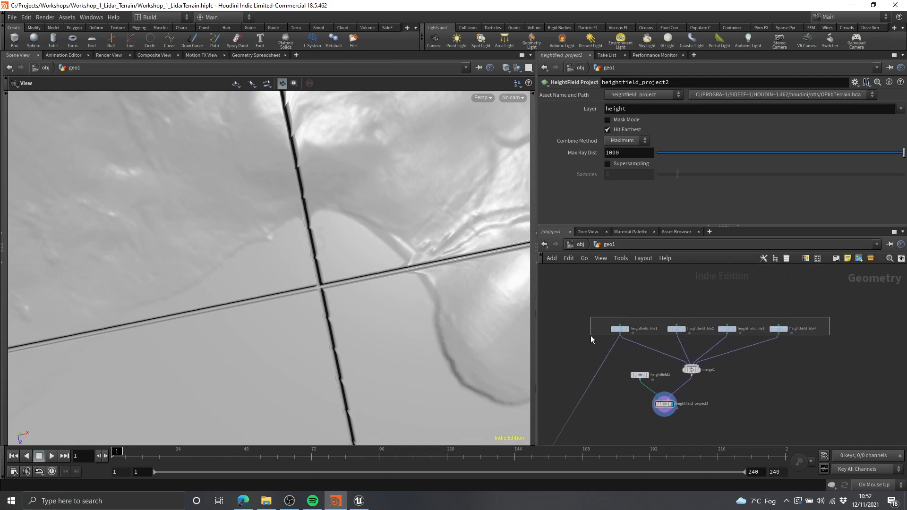
scroll(598, 177, "up", 4)
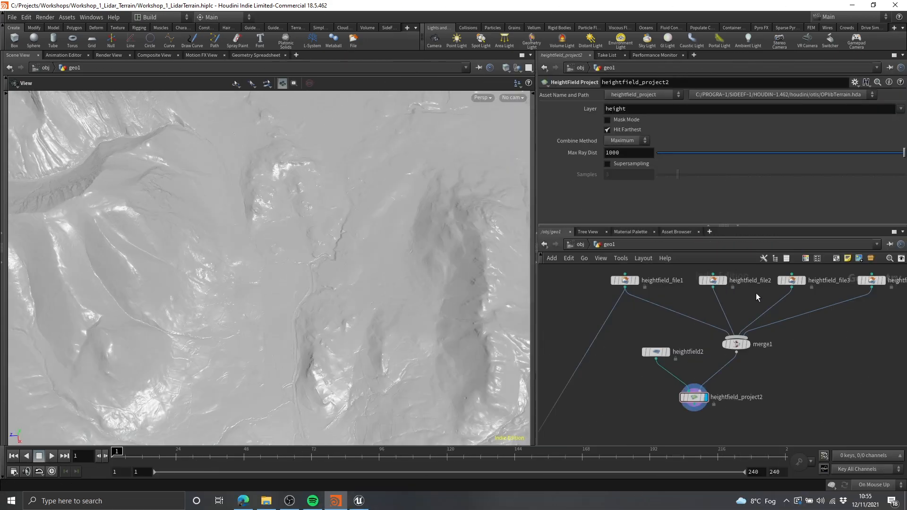
Examine the projected terrain of heightfield_project2 from above and at ground level along the former tile seams.
middle_click_drag(319, 305, 306, 309)
left_click_drag(307, 309, 255, 279)
right_click_drag(309, 279, 332, 273)
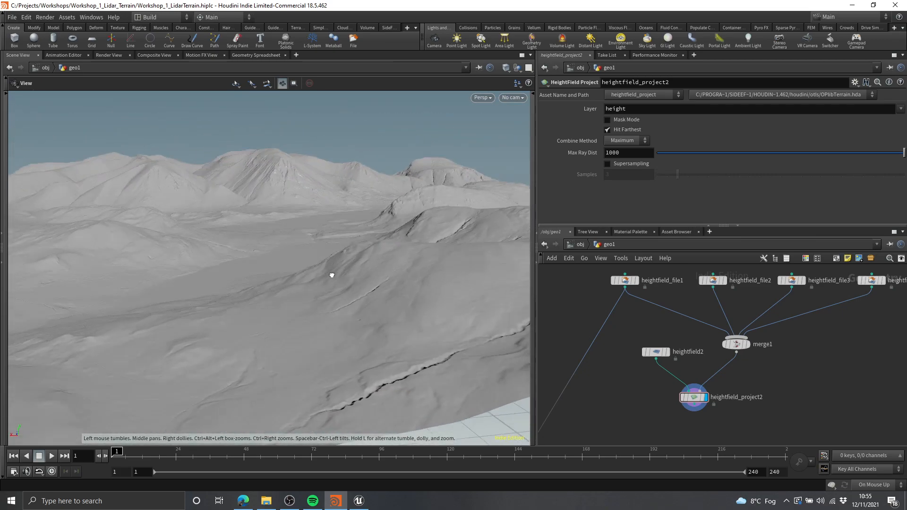
left_click_drag(332, 273, 278, 278)
right_click_drag(277, 277, 279, 314)
left_click_drag(280, 314, 324, 322)
right_click_drag(323, 321, 193, 253)
middle_click_drag(193, 253, 205, 293)
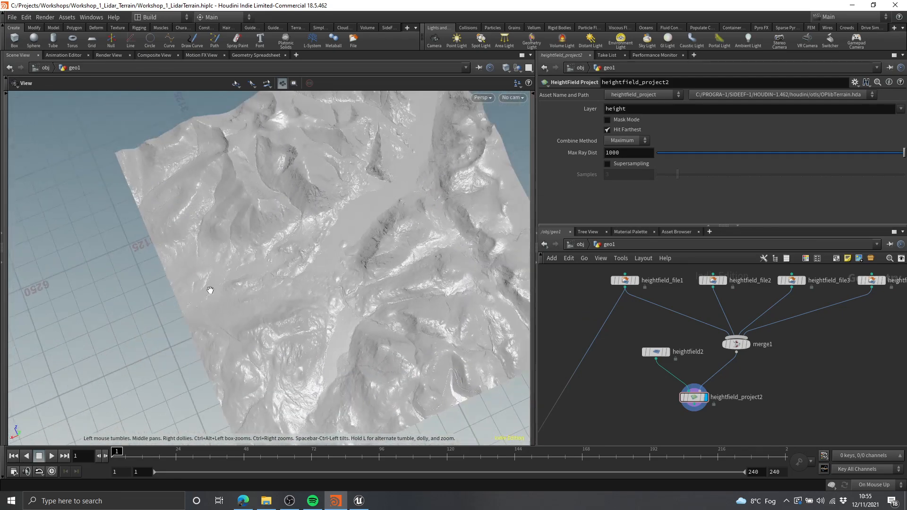
right_click_drag(366, 227, 322, 301)
left_click_drag(322, 302, 376, 264)
right_click_drag(375, 265, 366, 290)
left_click_drag(366, 290, 315, 269)
right_click_drag(315, 270, 294, 255)
left_click_drag(294, 255, 265, 283)
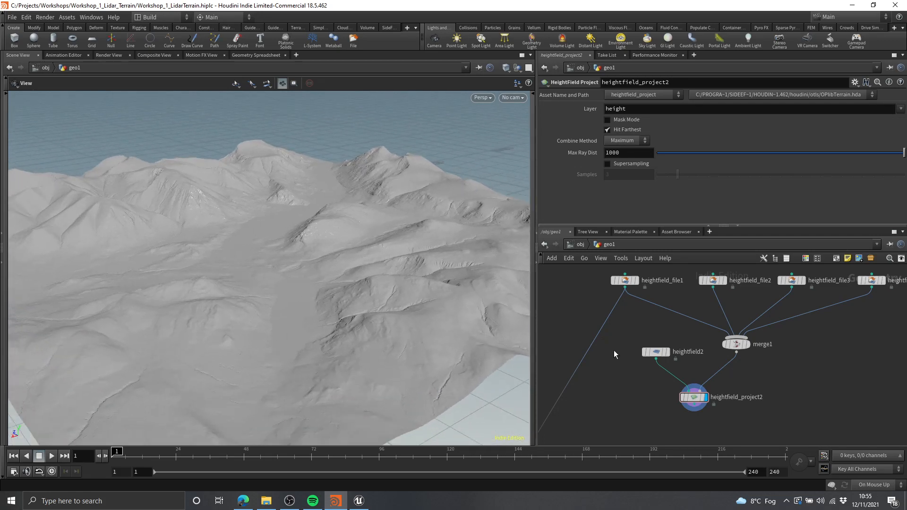
right_click_drag(439, 310, 271, 299)
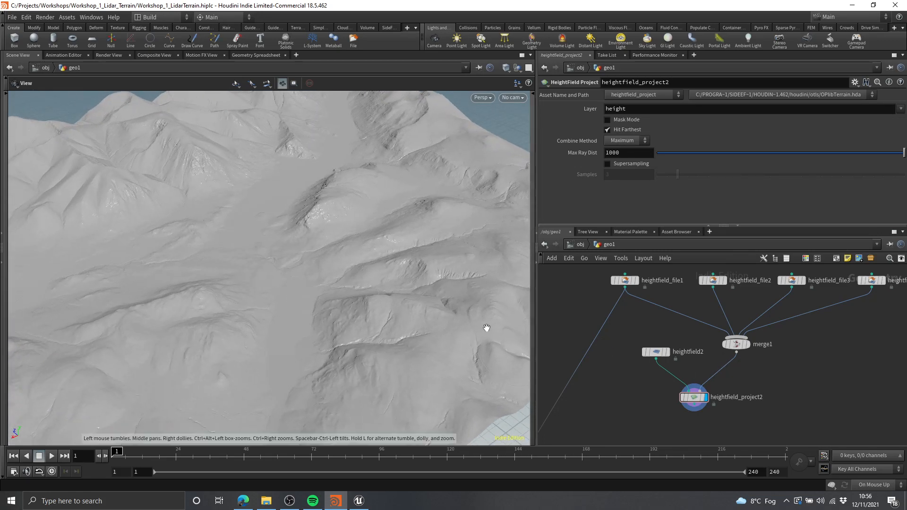
Check the grid resolution and overall size of heightfield_project2 in its node info, and look over the surrounding network.
scroll(686, 397, "up", 3)
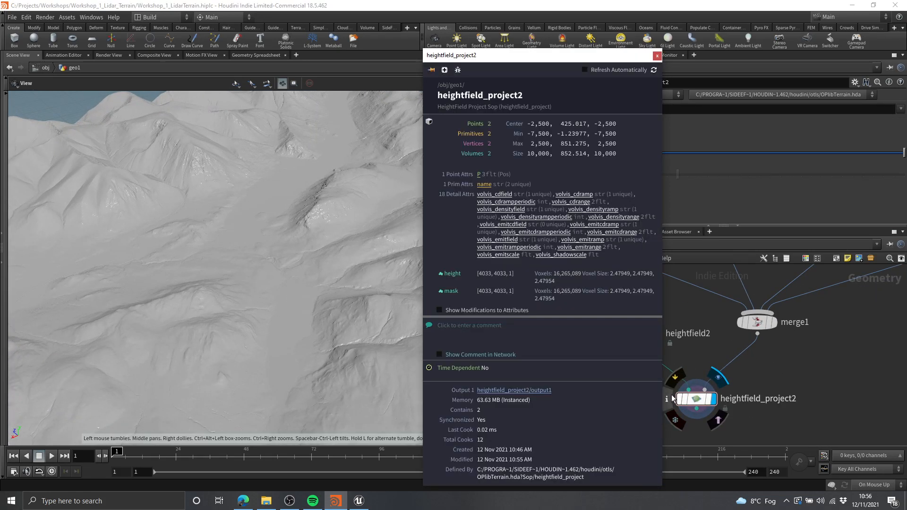
scroll(783, 361, "down", 5)
scroll(694, 347, "down", 3)
middle_click_drag(690, 361, 694, 312)
scroll(698, 268, "up", 5)
middle_click_drag(604, 432, 658, 365)
scroll(662, 368, "down", 2)
middle_click_drag(689, 410, 726, 341)
middle_click_drag(785, 306, 680, 387)
scroll(735, 370, "up", 3)
middle_click_drag(735, 370, 682, 381)
scroll(672, 372, "up", 1)
Add a File Cache node below heightfield_project2 and connect heightfield_project2's output to its input.
key("Tab")
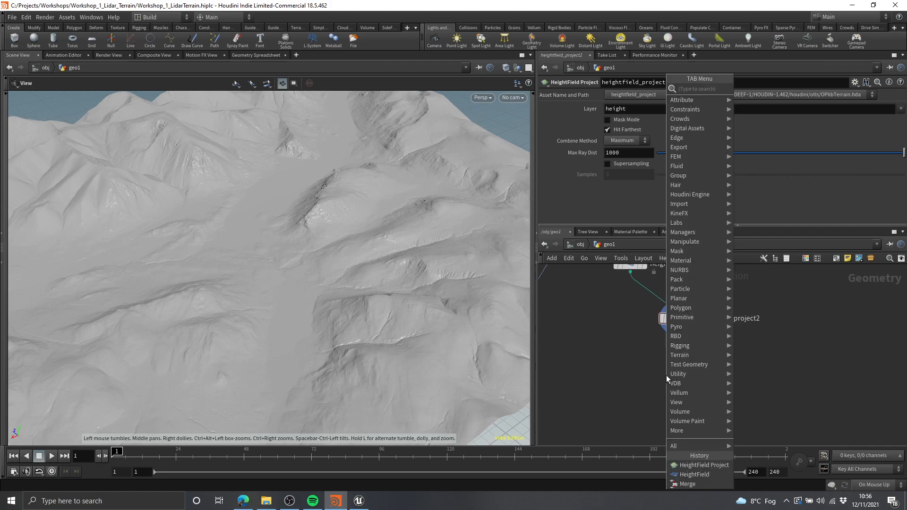
type("filecache")
key("Return")
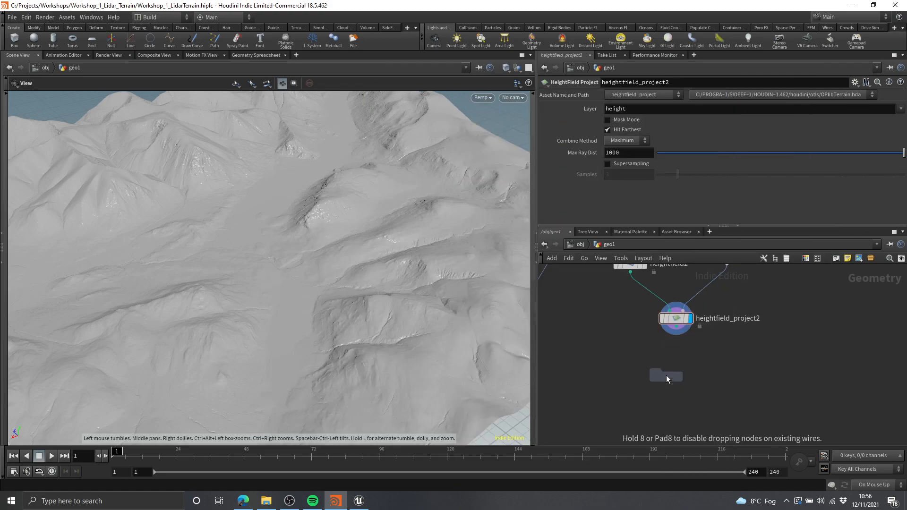
left_click(666, 378)
middle_click_drag(699, 355, 695, 355)
left_click(674, 330)
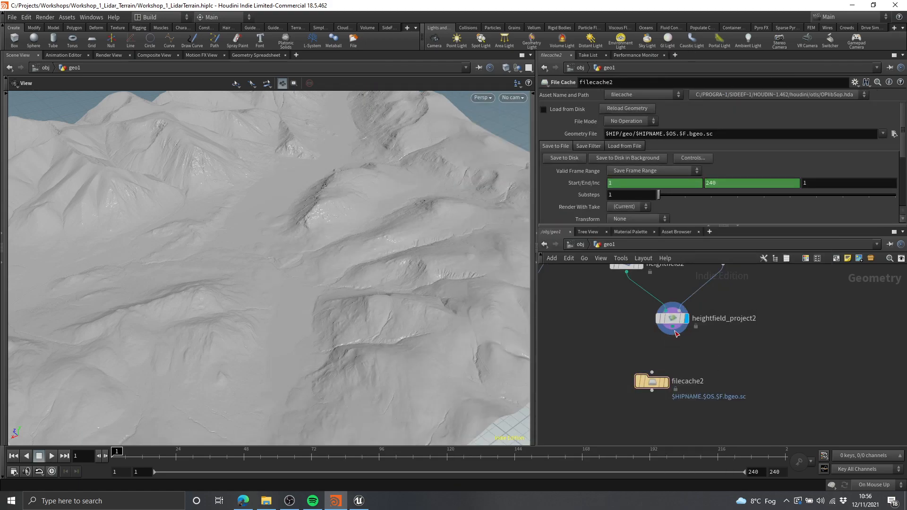
scroll(714, 359, "down", 3)
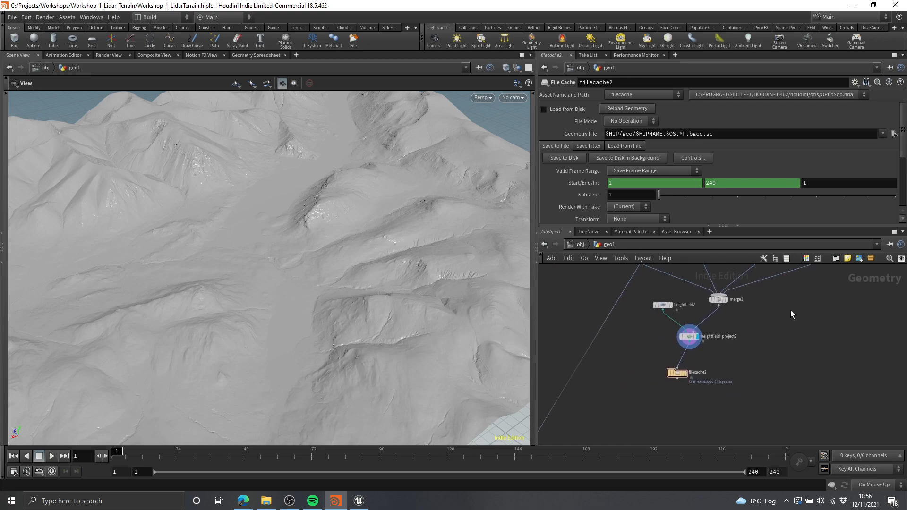
Look over the node network from the four tile files down through the merge and projection to filecache2.
key("h")
left_click_drag(834, 344, 828, 350)
middle_click_drag(751, 373, 755, 344)
scroll(755, 344, "up", 3)
scroll(661, 343, "down", 3)
mouse_move(597, 400)
middle_mouse_down()
mouse_move(685, 320)
mouse_move(613, 393)
middle_mouse_up()
mouse_move(772, 372)
middle_mouse_down()
mouse_move(768, 334)
mouse_move(770, 381)
middle_mouse_up()
scroll(735, 352, "down", 1)
scroll(695, 414, "down", 1)
middle_click_drag(689, 418, 662, 416)
middle_click_drag(763, 355, 762, 386)
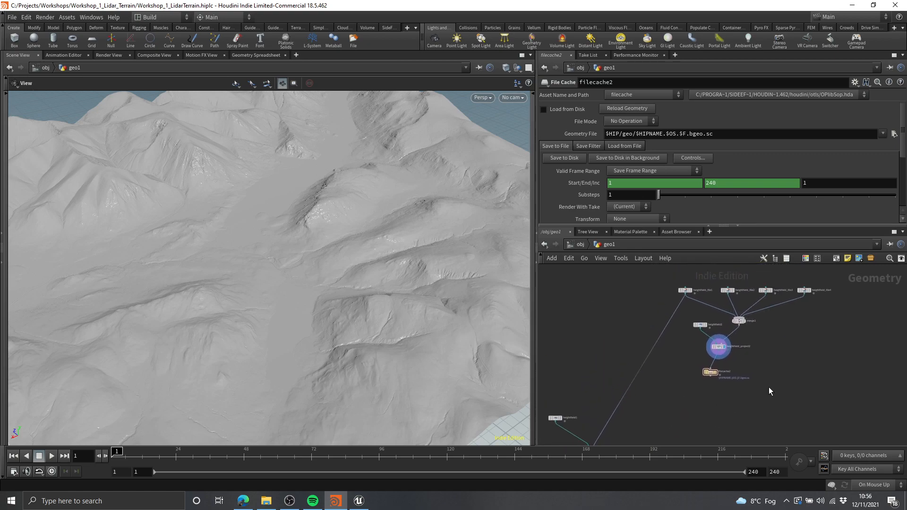
Set the Valid Frame Range of filecache2 to Save Current Frame.
scroll(744, 370, "up", 2)
left_click_drag(640, 391, 731, 345)
middle_click_drag(734, 347, 761, 341)
scroll(786, 345, "up", 1)
left_click_drag(788, 341, 664, 404)
left_click_drag(611, 418, 785, 354)
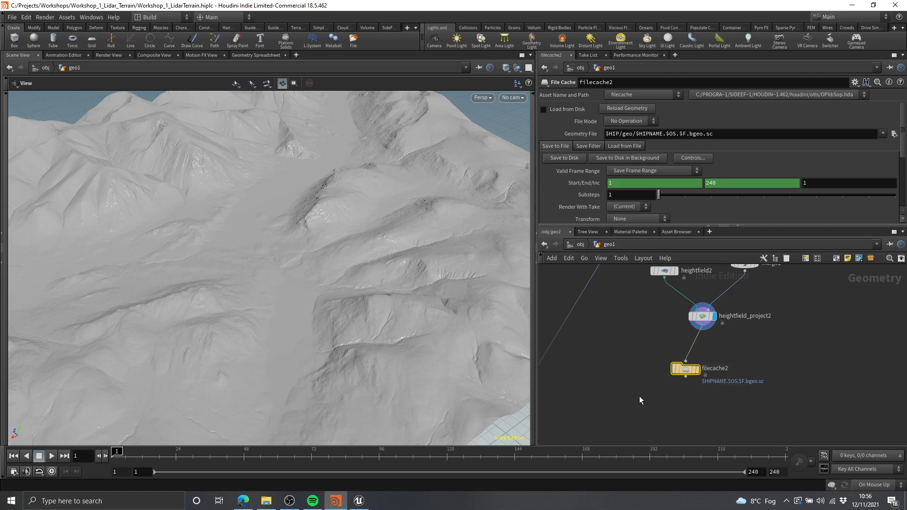
left_click(654, 170)
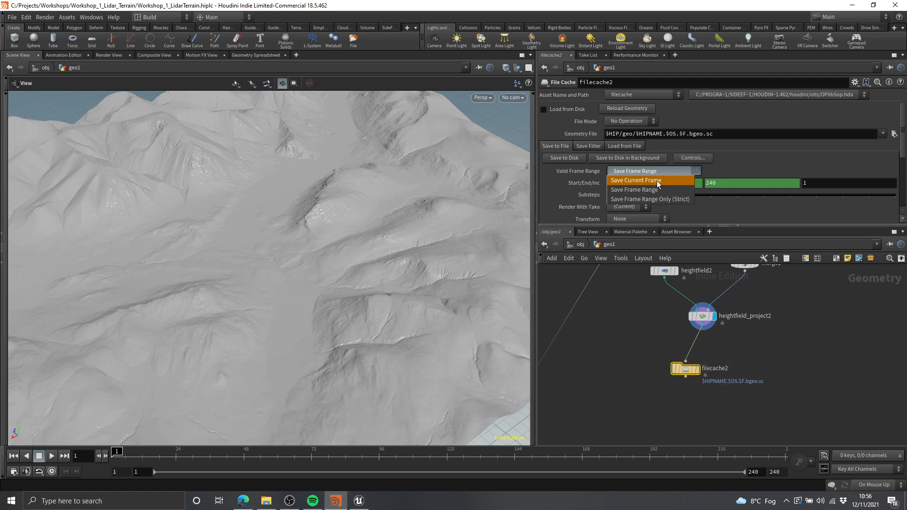
left_click(657, 181)
left_click_drag(828, 350, 656, 396)
mouse_move(660, 263)
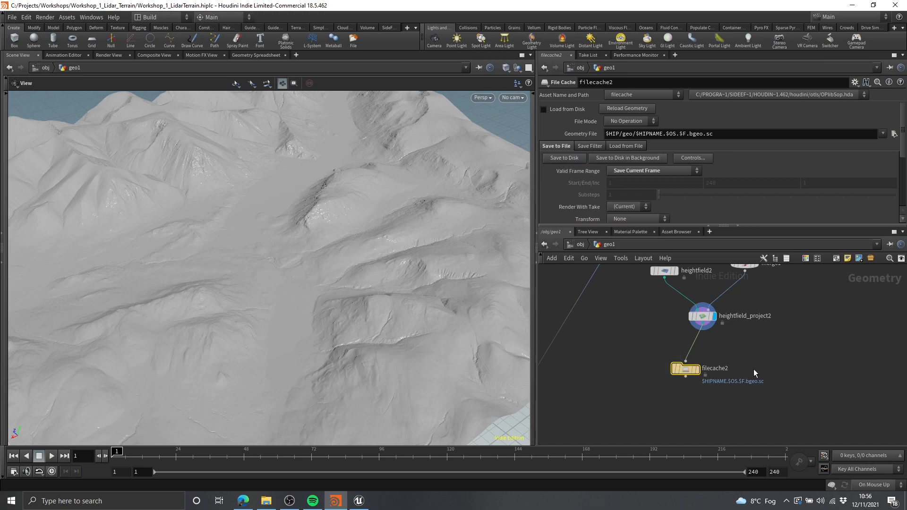
Enable Load from Disk on filecache2 and make filecache2 the displayed node.
scroll(754, 371, "down", 1)
middle_click_drag(766, 322, 734, 381)
scroll(734, 381, "down", 3)
left_click_drag(618, 288, 818, 389)
scroll(730, 405, "up", 5)
middle_click_drag(730, 405, 765, 332)
left_click(670, 337)
left_click(544, 109)
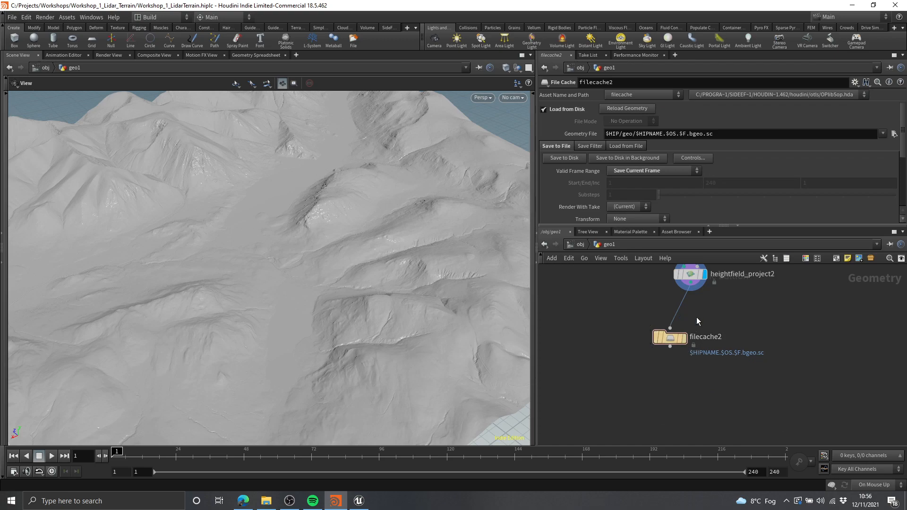
left_click(684, 338)
Rewire the second input of heightfield_project1 from heightfield_file1 to the output of filecache2.
left_click_drag(451, 234, 470, 229)
scroll(756, 355, "down", 2)
middle_click_drag(745, 355, 739, 385)
scroll(804, 341, "down", 1)
scroll(792, 331, "down", 1)
left_click_drag(836, 372, 607, 276)
scroll(798, 352, "down", 1)
middle_click_drag(766, 371, 648, 388)
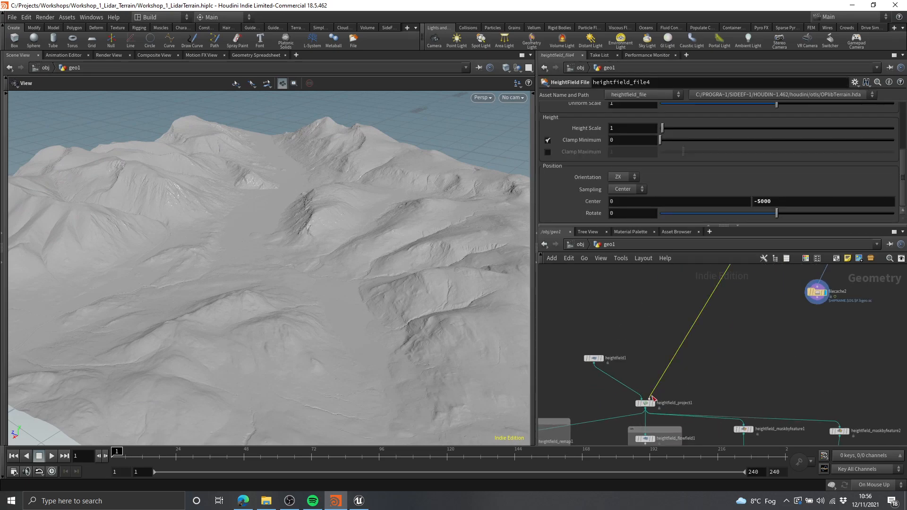
left_click_drag(795, 316, 818, 298)
Review the tile-combining nodes and the new filecache2 link into the existing terrain network.
scroll(834, 316, "up", 1)
scroll(683, 392, "down", 4)
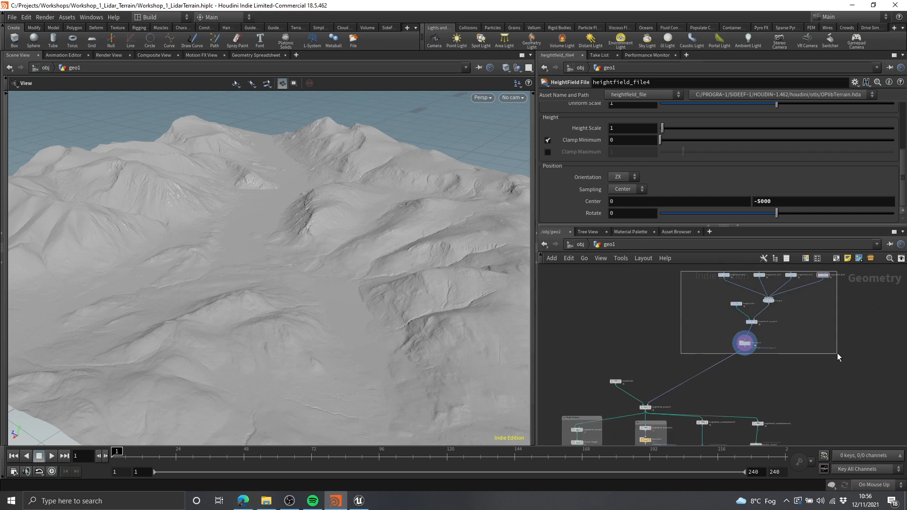
scroll(837, 356, "up", 3)
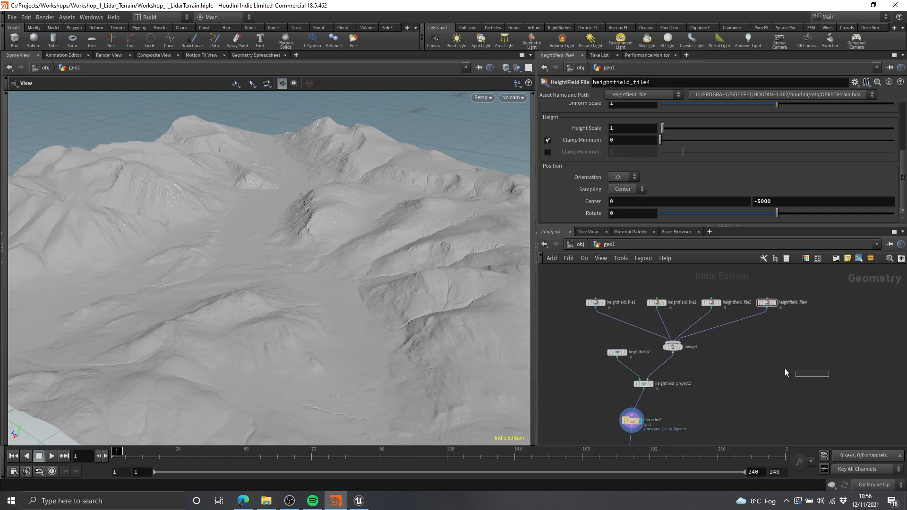
left_click_drag(806, 373, 588, 293)
scroll(812, 342, "up", 2)
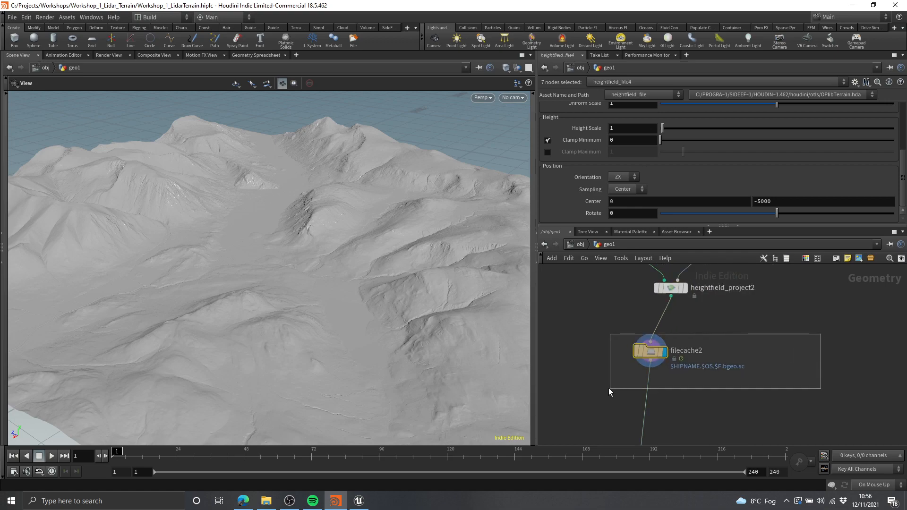
left_click_drag(611, 389, 611, 389)
middle_click_drag(741, 356, 773, 306)
scroll(764, 360, "down", 3)
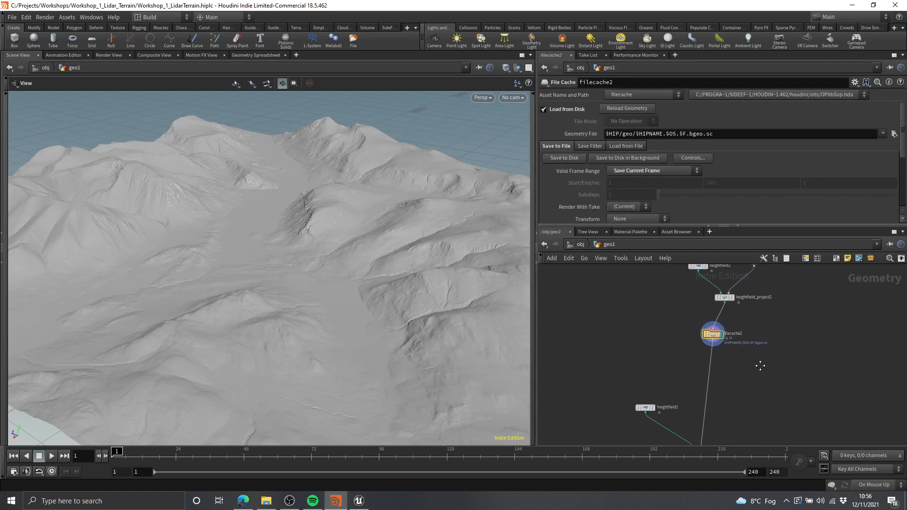
left_click_drag(634, 318, 737, 394)
middle_click_drag(736, 394, 841, 361)
scroll(841, 362, "up", 3)
left_click_drag(745, 349, 733, 347)
scroll(788, 381, "down", 2)
middle_click_drag(789, 381, 770, 307)
left_click(772, 350)
scroll(717, 321, "up", 4)
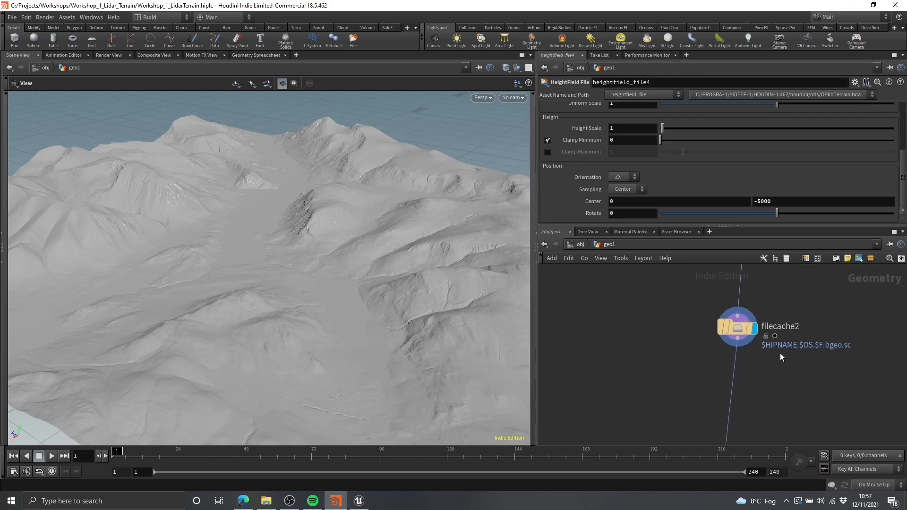
middle_click_drag(649, 346, 633, 348)
Examine the cached terrain of filecache2 in the viewport from several angles.
left_click_drag(491, 305, 360, 241)
right_click_drag(360, 240, 343, 290)
left_click_drag(343, 289, 271, 322)
middle_click_drag(283, 313, 310, 268)
right_click_drag(296, 236, 385, 214)
middle_click_drag(385, 214, 383, 254)
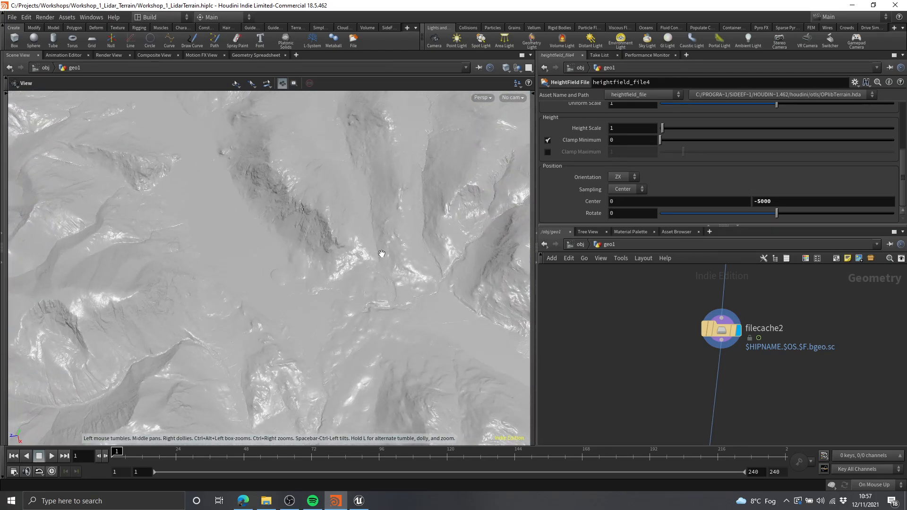
left_click_drag(383, 254, 224, 302)
Examine how filecache2 and heightfield1 feed heightfield_project1 and the output branches below it.
scroll(617, 339, "down", 5)
middle_click_drag(713, 412, 729, 349)
left_click_drag(729, 349, 726, 348)
middle_click_drag(724, 328, 751, 305)
scroll(706, 334, "up", 2)
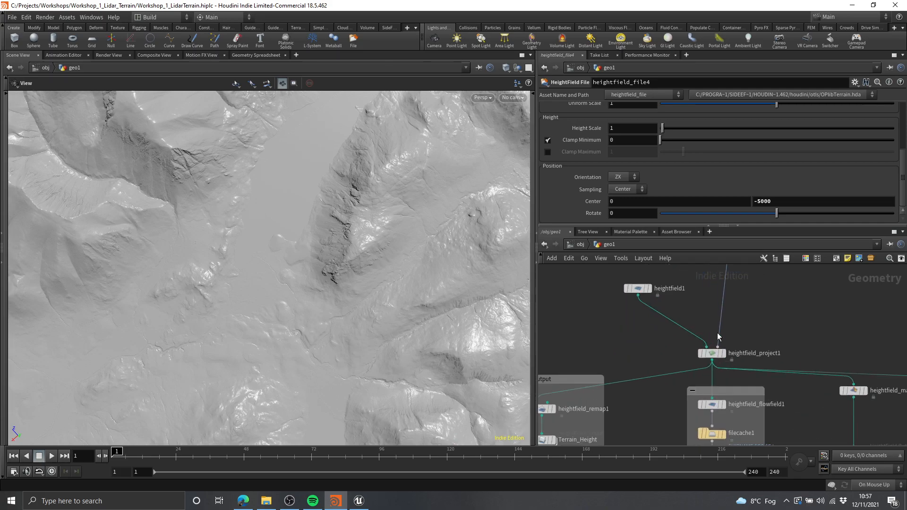
scroll(706, 337, "down", 1)
left_click_drag(677, 342, 677, 342)
middle_click_drag(768, 342, 727, 332)
Try deleting heightfield1 and heightfield_project1 together, and undo the deletion.
left_click_drag(741, 324, 704, 358)
scroll(704, 359, "down", 1)
middle_click_drag(704, 359, 708, 432)
left_click_drag(397, 283, 302, 226)
scroll(778, 368, "down", 3)
middle_click_drag(745, 388, 732, 326)
scroll(732, 326, "up", 3)
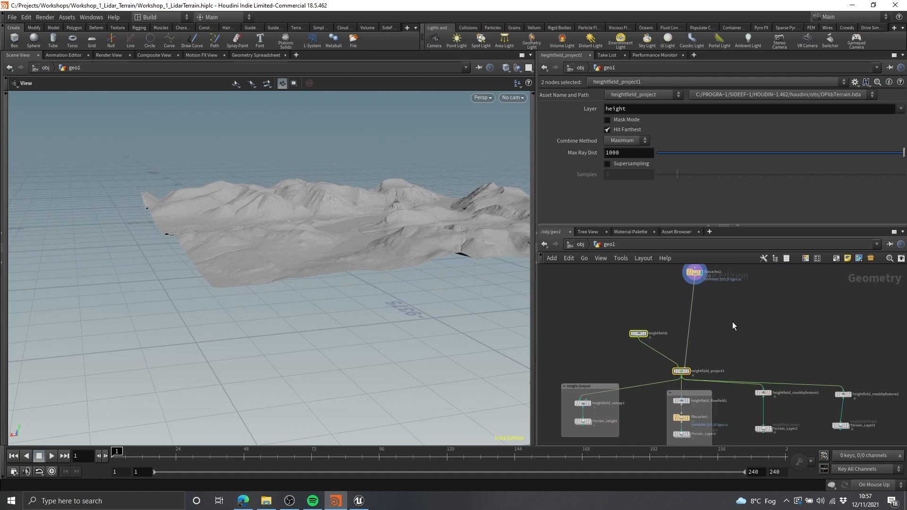
key("Delete")
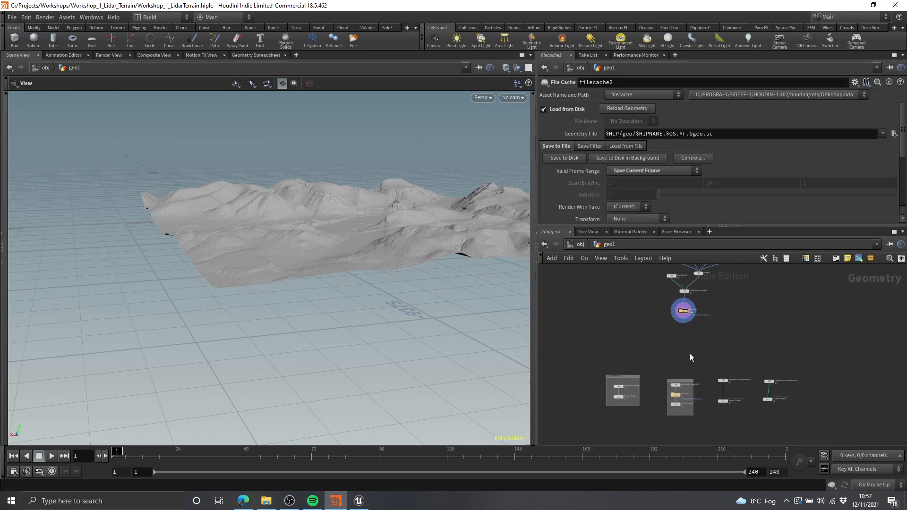
key("ctrl+z")
Try removing heightfield_project1 so that heightfield1 feeds the output branches directly, and restore the original connections.
scroll(717, 349, "up", 2)
middle_click_drag(699, 342, 724, 342)
scroll(730, 343, "down", 1)
left_click(636, 313)
key("Delete")
scroll(714, 310, "down", 1)
key("ctrl+z")
middle_click_drag(613, 344, 624, 424)
scroll(693, 298, "up", 3)
scroll(692, 334, "down", 3)
middle_click_drag(686, 393, 741, 340)
scroll(693, 339, "up", 1)
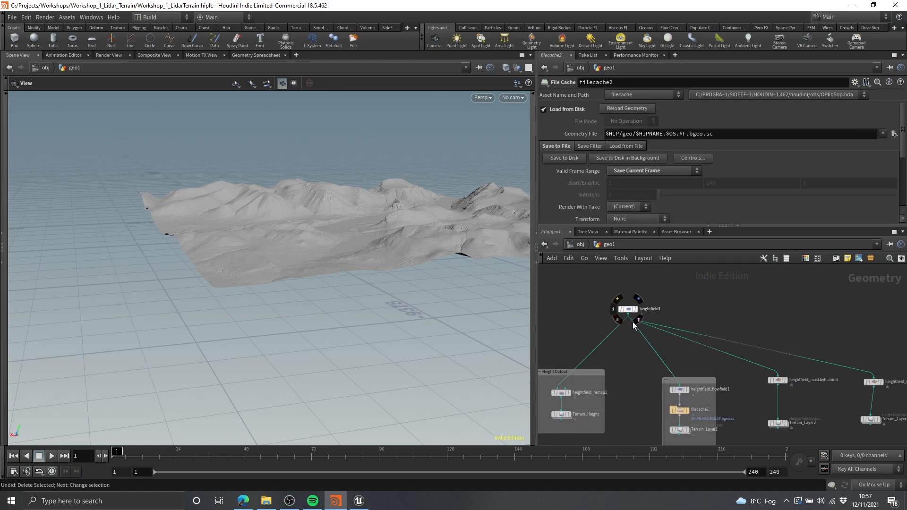
middle_click_drag(716, 322, 717, 405)
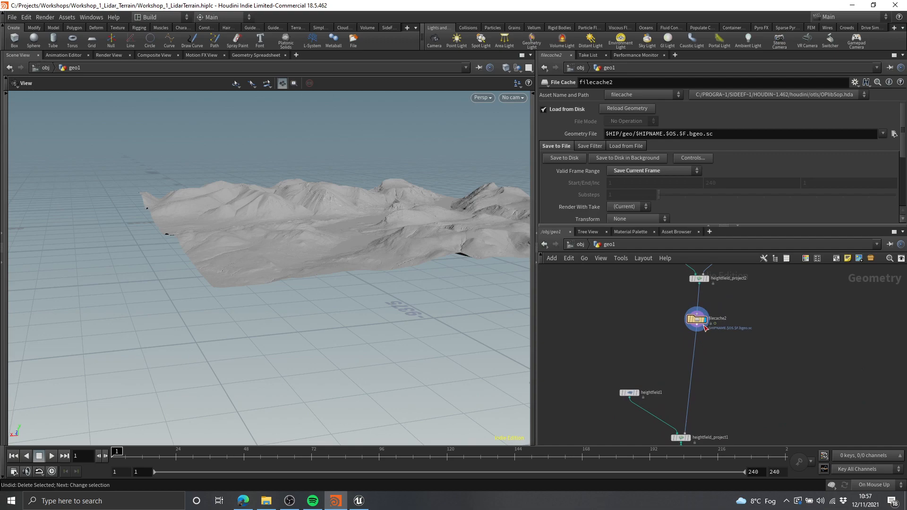
Select the nodes of the output branches below heightfield_project1 and examine the inputs of heightfield_project1 up close.
middle_click_drag(728, 344, 697, 376)
middle_click_drag(738, 412, 676, 303)
scroll(811, 324, "down", 2)
middle_click_drag(811, 323, 838, 293)
left_click_drag(630, 311, 633, 311)
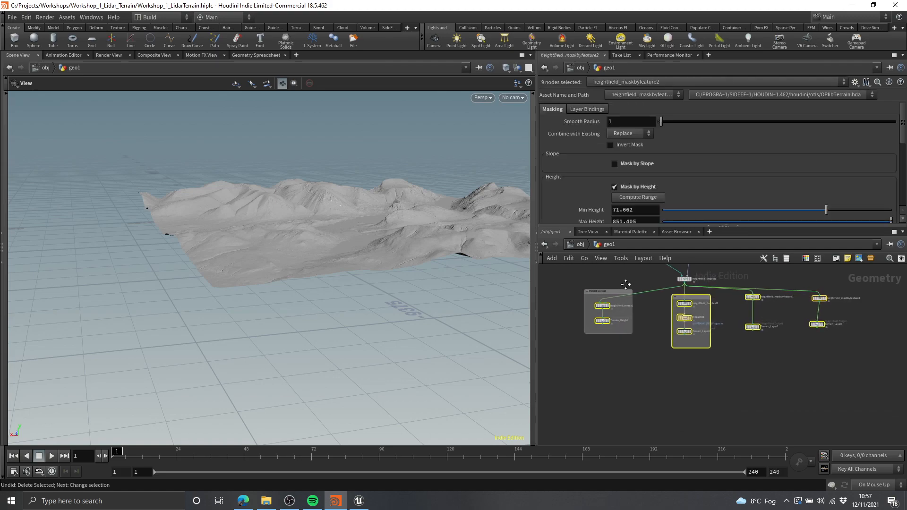
scroll(702, 322, "up", 4)
middle_click_drag(621, 326, 621, 340)
scroll(697, 370, "up", 5)
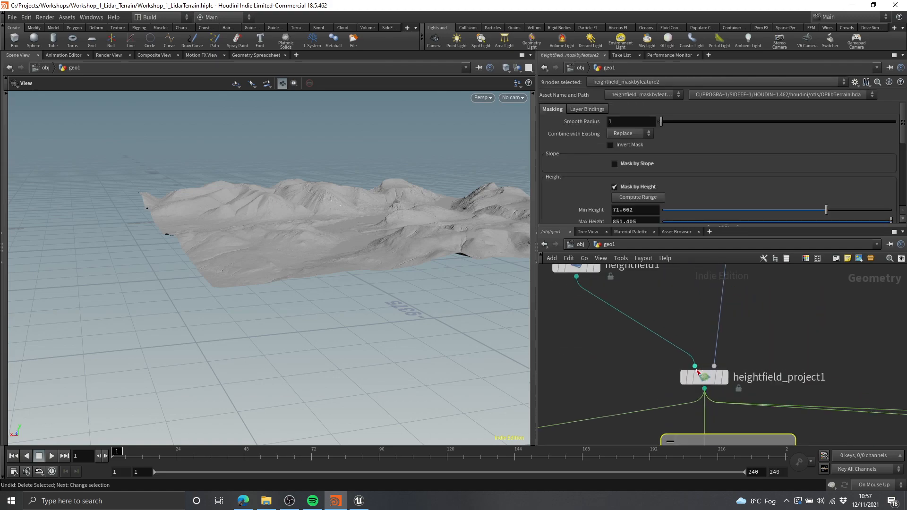
Swap the inputs of heightfield_project1 and delete it so that filecache2 feeds the output branches directly.
scroll(626, 358, "down", 6)
middle_click_drag(696, 342, 780, 333)
left_click_drag(781, 332, 704, 363)
middle_click_drag(798, 335, 736, 347)
scroll(705, 360, "up", 4)
left_click_drag(757, 336, 628, 387)
mouse_move(749, 349)
middle_mouse_down()
mouse_move(775, 319)
mouse_move(731, 413)
mouse_move(723, 316)
middle_mouse_up()
key("shift+r")
scroll(737, 340, "down", 3)
left_click_drag(757, 321, 636, 376)
key("Delete")
scroll(739, 352, "down", 5)
middle_click_drag(736, 312, 693, 349)
scroll(693, 349, "up", 4)
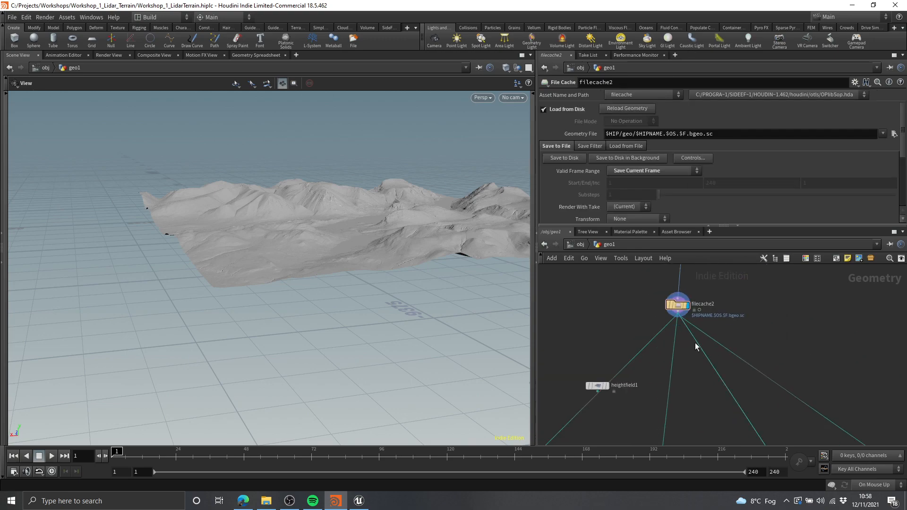
Delete the leftover heightfield1 node and move the output branches up beneath filecache2.
scroll(602, 340, "down", 3)
left_click_drag(597, 314, 631, 366)
key("Delete")
scroll(694, 362, "down", 3)
middle_click_drag(733, 355, 748, 335)
left_click_drag(617, 350, 777, 399)
scroll(724, 359, "up", 3)
left_click_drag(723, 364, 713, 305)
left_click(702, 311)
middle_click_drag(693, 347, 714, 403)
scroll(696, 329, "up", 2)
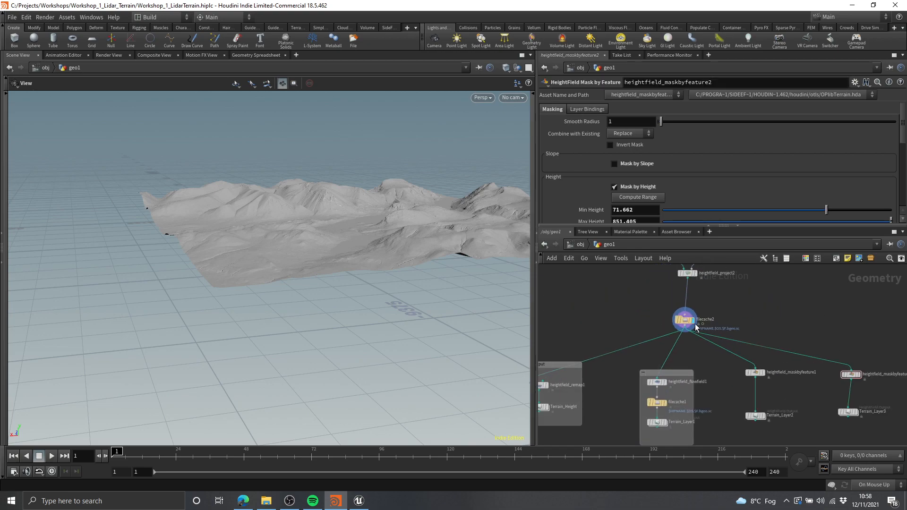
Display heightfield_maskbyfeature1 and examine its mask across the combined terrain from several angles.
middle_click_drag(768, 336, 714, 280)
scroll(697, 334, "up", 3)
middle_click_drag(668, 305, 742, 304)
middle_click_drag(750, 350, 688, 376)
middle_click_drag(825, 374, 747, 373)
scroll(705, 341, "up", 1)
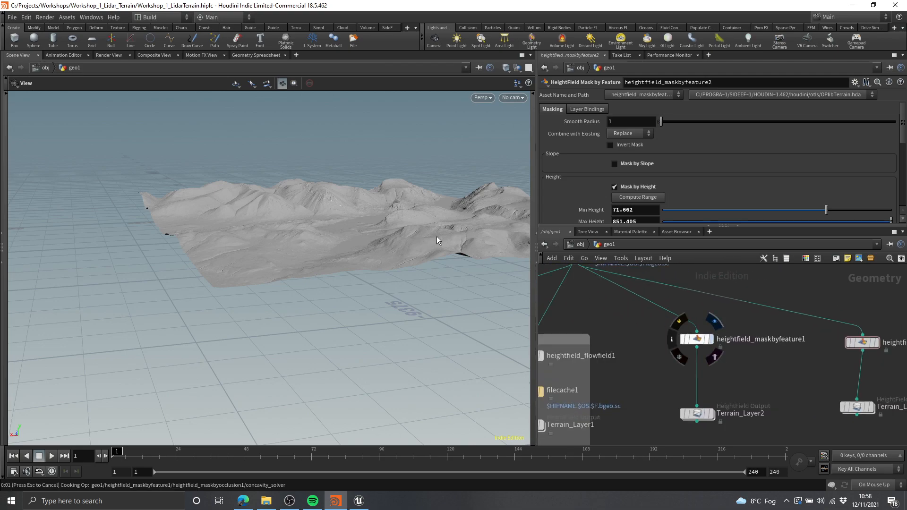
left_click_drag(428, 233, 409, 241)
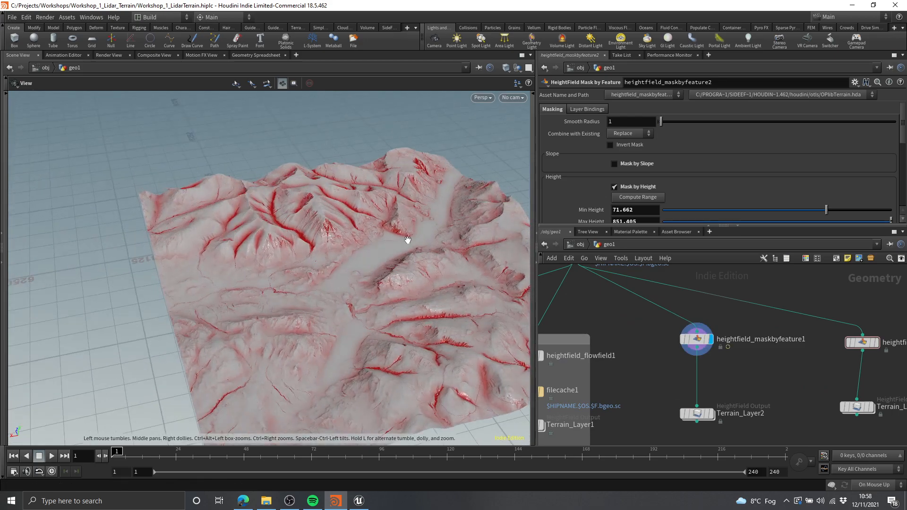
right_click_drag(409, 241, 435, 271)
left_click_drag(435, 271, 314, 283)
right_click_drag(314, 282, 285, 242)
left_click_drag(285, 242, 273, 268)
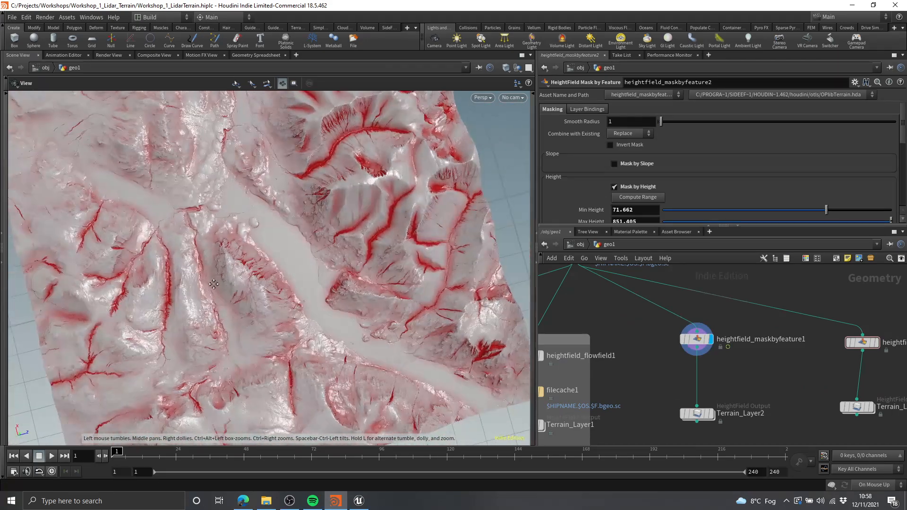
middle_click_drag(273, 268, 296, 300)
left_click_drag(304, 300, 354, 245)
Save the Terrain_Height node of the Height Output branch to disk.
scroll(647, 372, "down", 3)
middle_click_drag(648, 373, 748, 364)
middle_click_drag(821, 387, 799, 375)
middle_click_drag(631, 382, 678, 388)
scroll(666, 380, "up", 3)
scroll(586, 373, "down", 3)
scroll(677, 398, "up", 4)
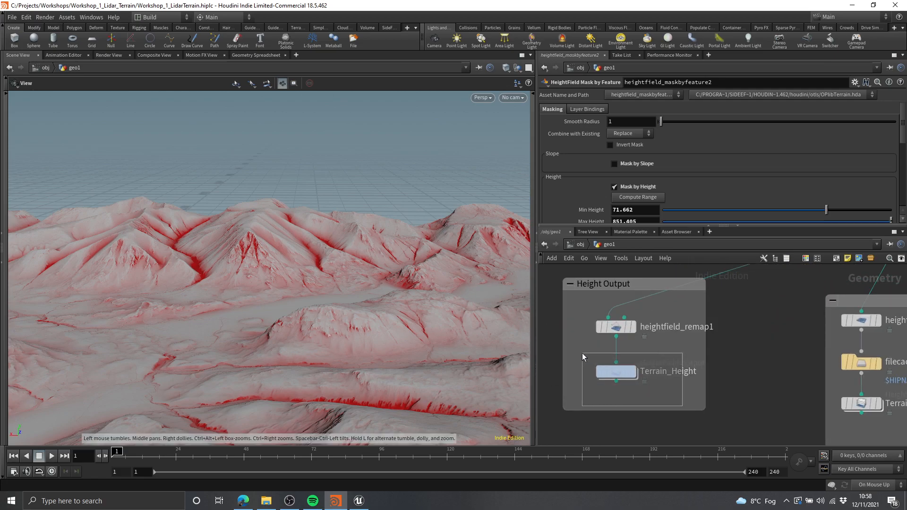
left_click_drag(582, 353, 582, 353)
left_click_drag(674, 401, 596, 355)
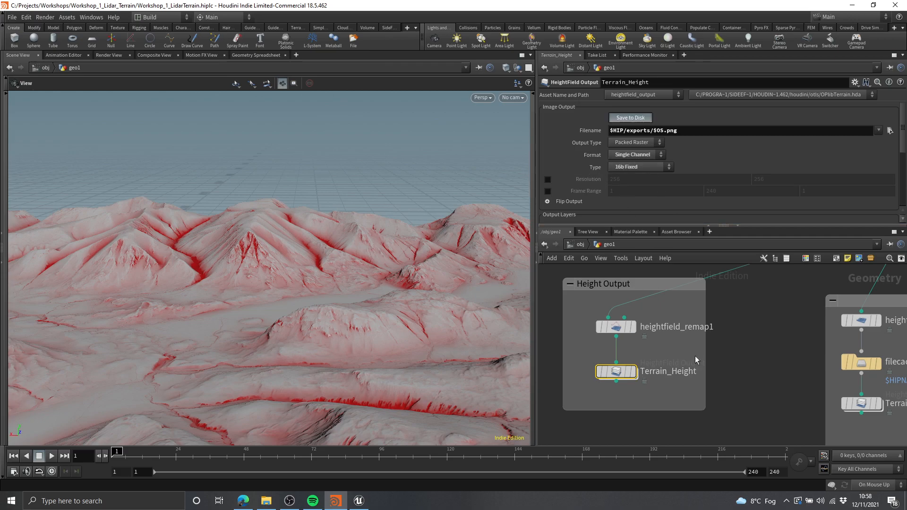
Display filecache1 above Terrain_Layer1 and examine its cached flow field.
middle_click_drag(897, 429, 716, 379)
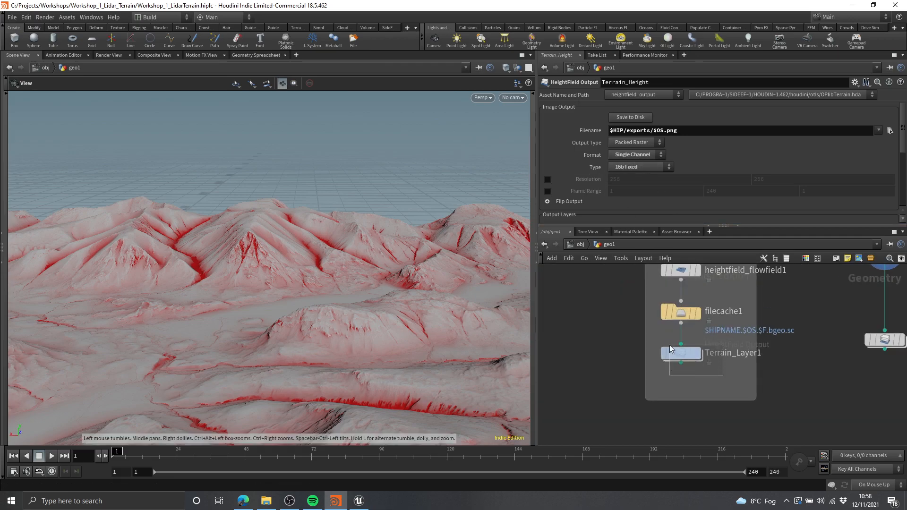
left_click_drag(670, 346, 670, 345)
middle_click_drag(761, 363, 739, 374)
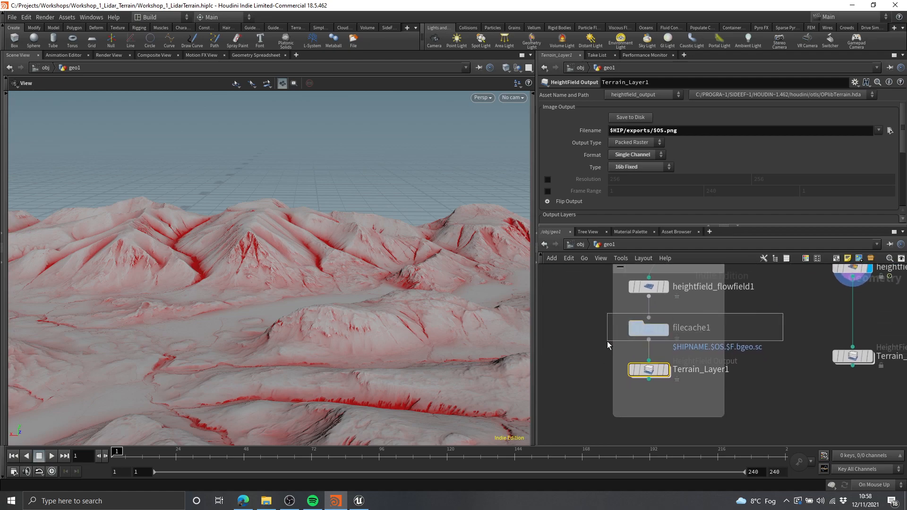
scroll(776, 303, "down", 5)
middle_click_drag(776, 305, 691, 280)
scroll(707, 321, "up", 3)
scroll(647, 340, "up", 3)
mouse_move(644, 339)
left_click(665, 309)
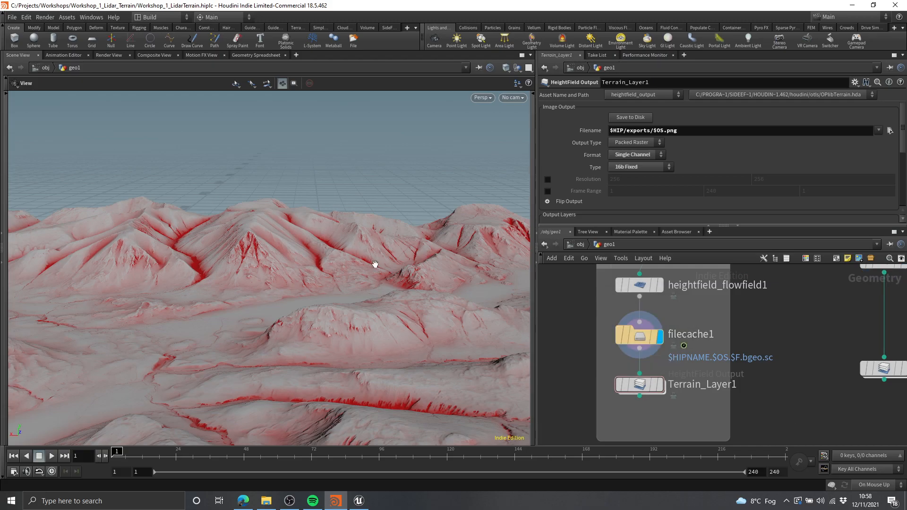
left_click_drag(410, 303, 406, 352)
Display heightfield_flowfield1 and compare its flow mask over the whole terrain with the cached result of filecache1.
middle_click_drag(666, 299, 704, 373)
scroll(696, 371, "up", 2)
mouse_move(715, 331)
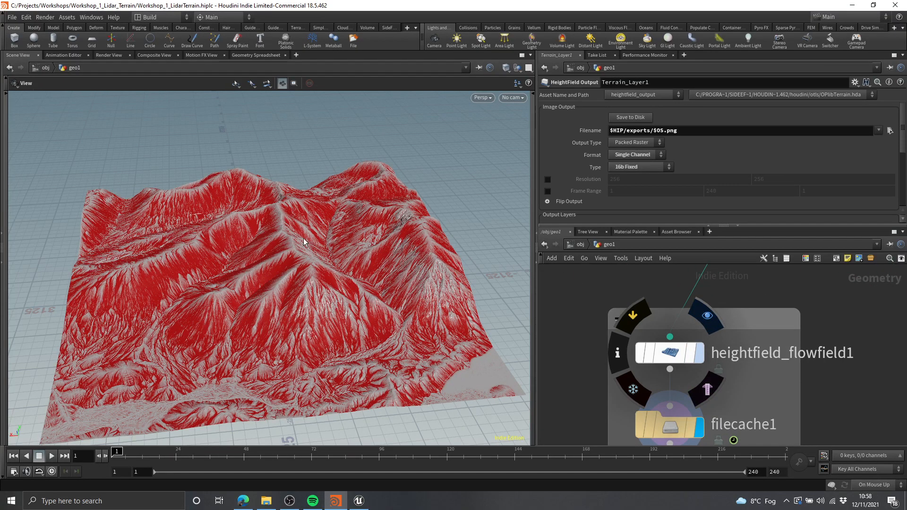
middle_click_drag(372, 242, 326, 199)
left_click_drag(368, 239, 314, 293)
scroll(313, 294, "down", 3)
middle_click_drag(314, 293, 387, 243)
scroll(725, 353, "down", 2)
middle_click_drag(757, 414, 755, 385)
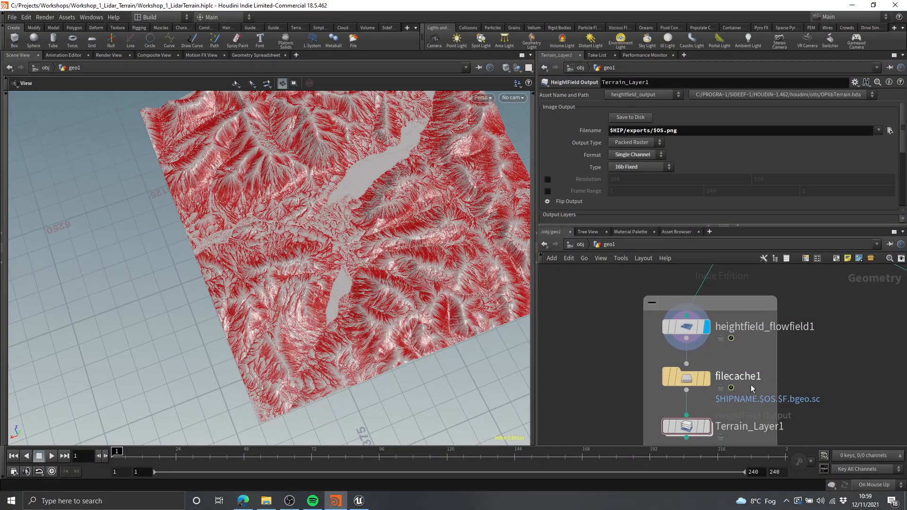
scroll(737, 378, "up", 1)
mouse_move(708, 360)
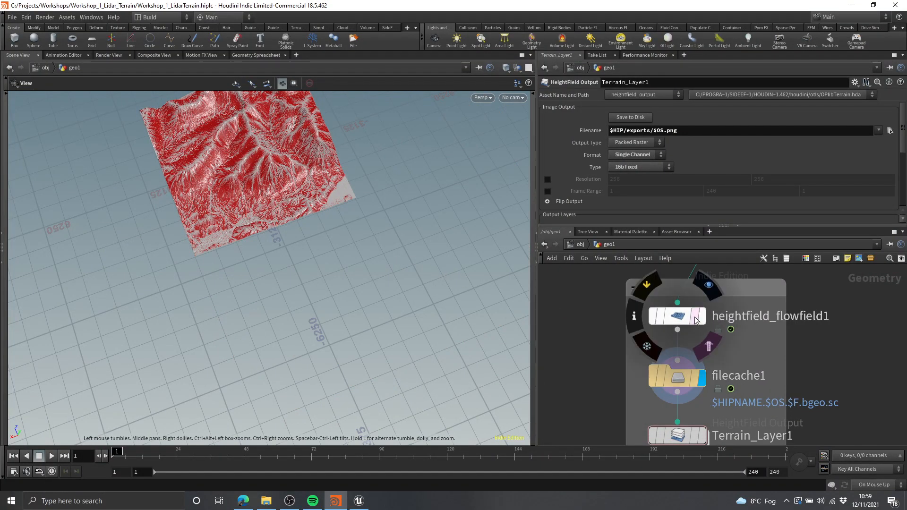
left_click(702, 316)
left_click_drag(302, 251, 352, 189)
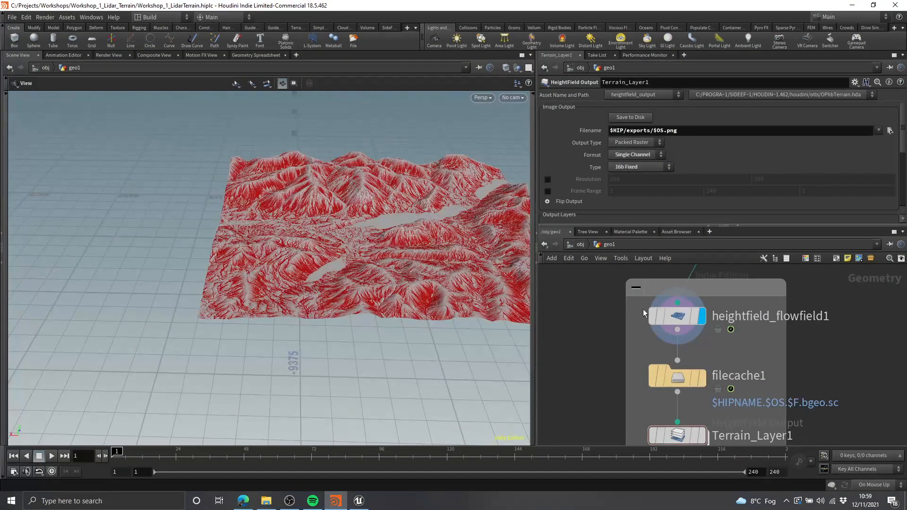
Save the new flow field to disk with filecache1 and display the refreshed cache.
scroll(620, 304, "down", 2)
left_click(633, 344)
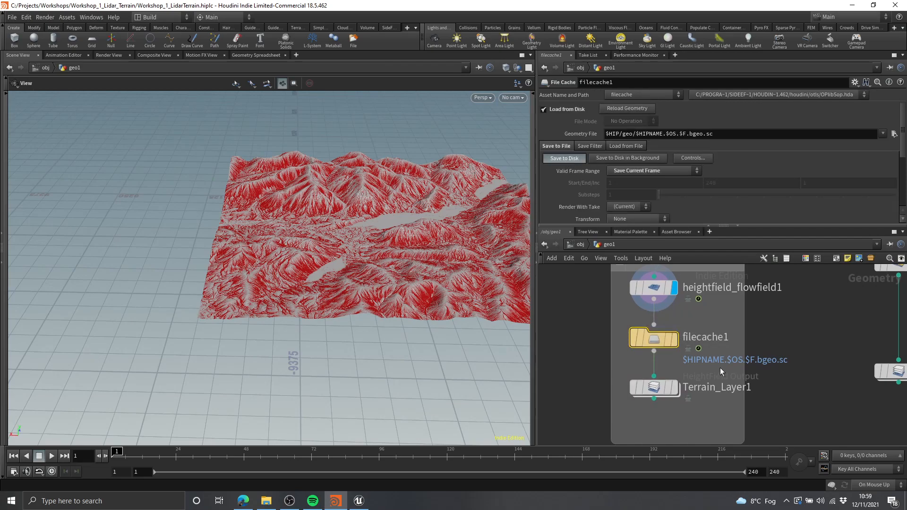
left_click(673, 339)
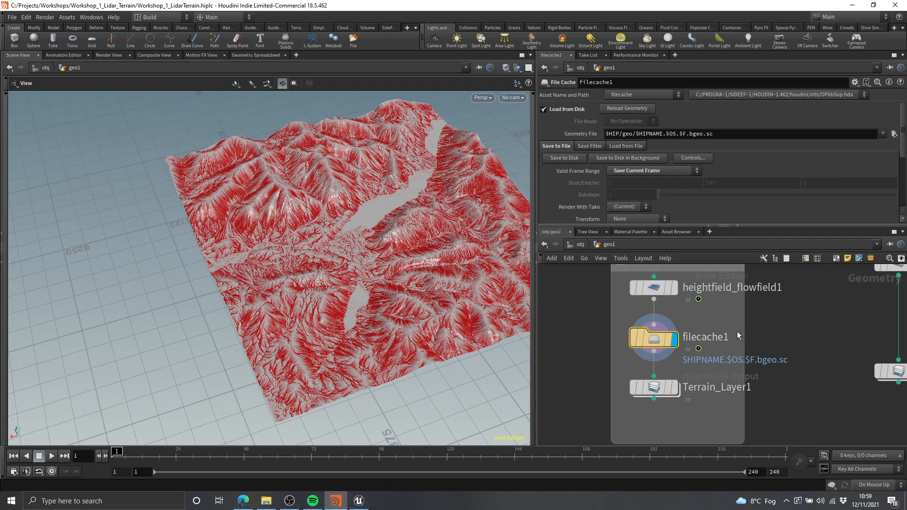
scroll(729, 361, "up", 3)
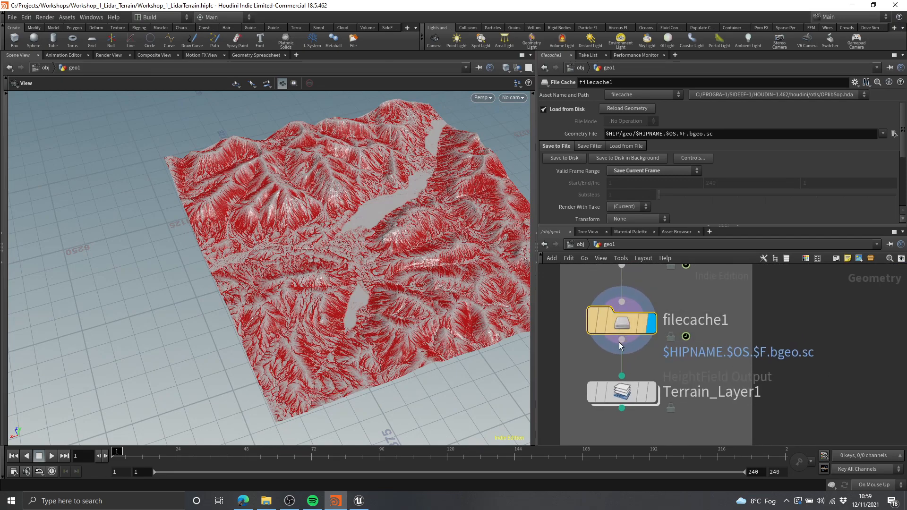
Delete filecache1 so heightfield_flowfield1 feeds Terrain_Layer1 directly, and save Terrain_Layer1 to disk.
key("Delete")
scroll(692, 367, "down", 2)
middle_click_drag(692, 367, 690, 342)
left_click_drag(692, 335, 632, 399)
middle_click_drag(678, 355, 654, 336)
left_click_drag(668, 318, 599, 383)
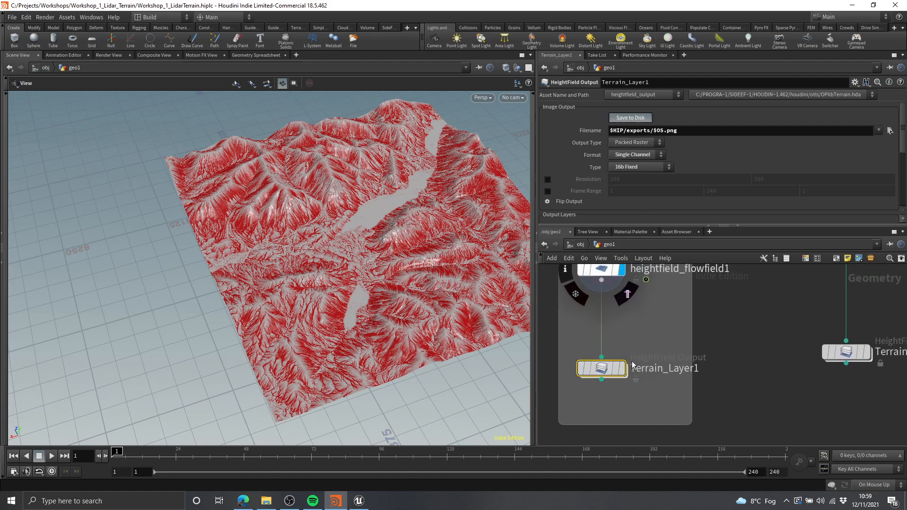
Select Terrain_Layer2 and Terrain_Layer3 together and save both outputs to disk.
scroll(721, 339, "down", 4)
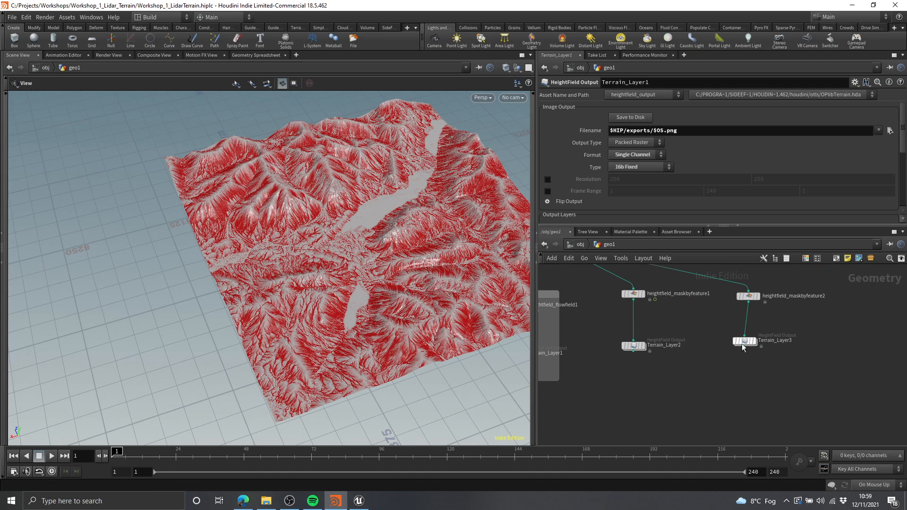
middle_click_drag(854, 399, 776, 405)
scroll(776, 404, "up", 1)
left_click_drag(837, 393, 756, 370)
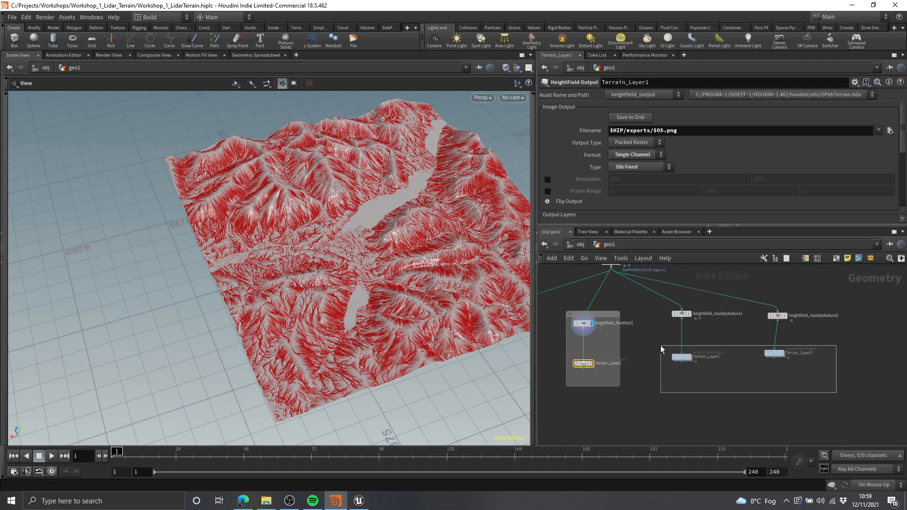
left_click_drag(660, 345, 660, 345)
scroll(750, 381, "up", 3)
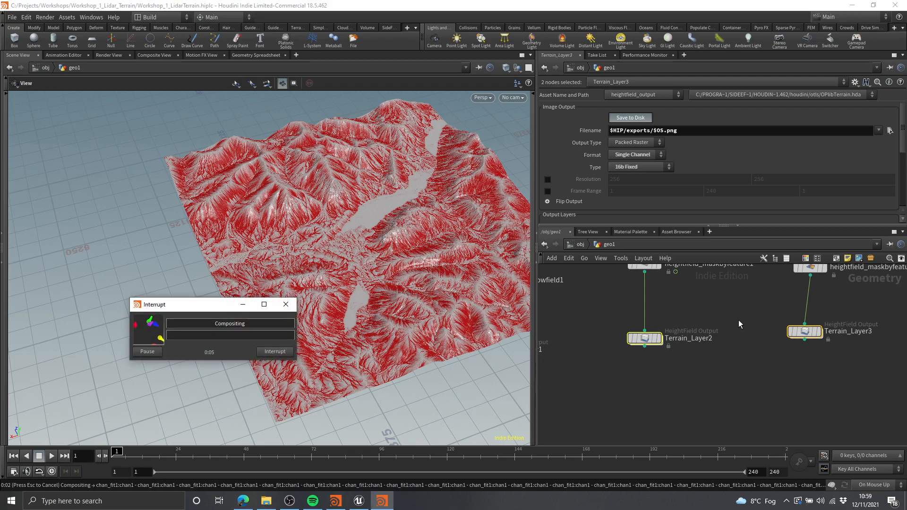
Copy the export folder path from the output file chooser of Terrain_Layer2.
left_click(733, 399)
left_click_drag(669, 370, 611, 317)
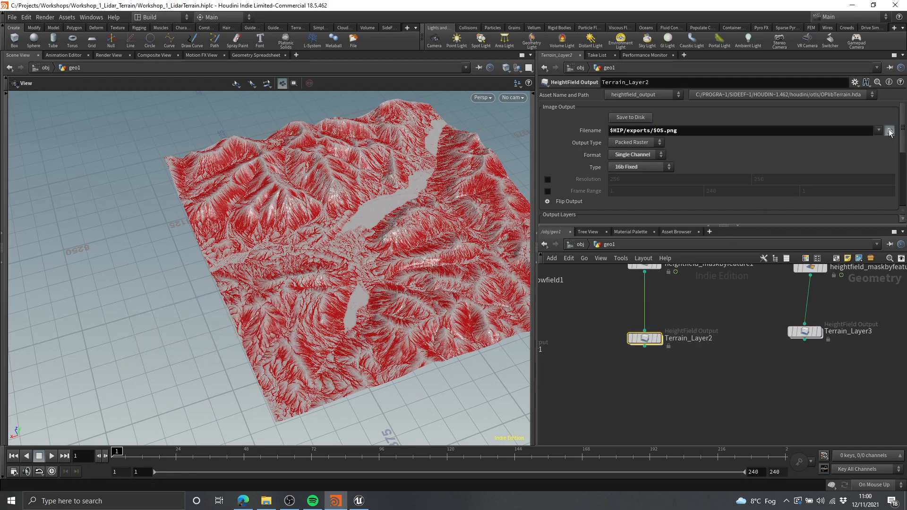
left_click(889, 131)
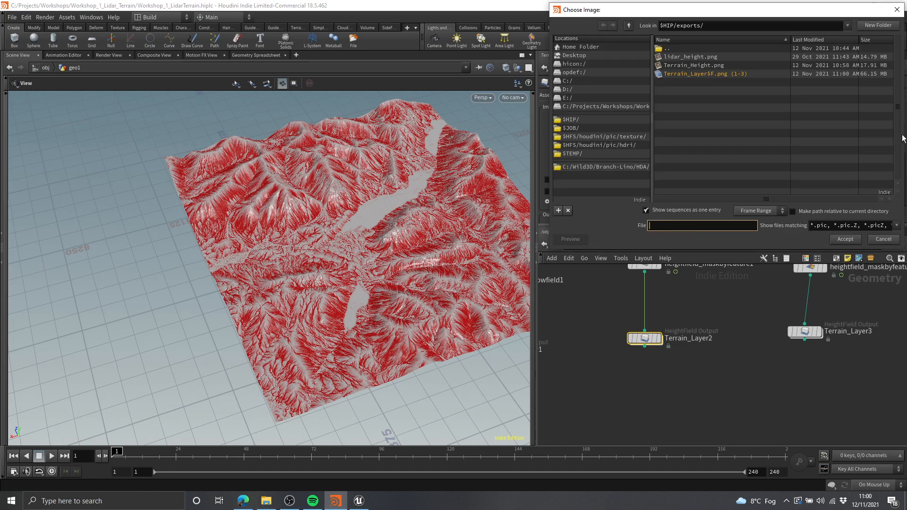
left_click(775, 25)
key("ctrl+c")
left_click(891, 12)
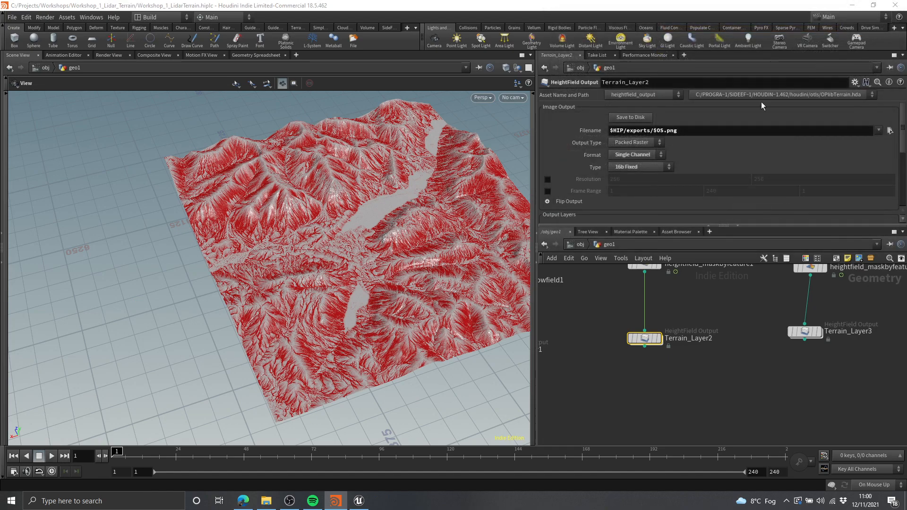
Switch to File Explorer, open the copied exports folder in a maximized window and select the four exported terrain images.
left_click(265, 500)
left_click(481, 112)
key("ctrl+v")
key("Return")
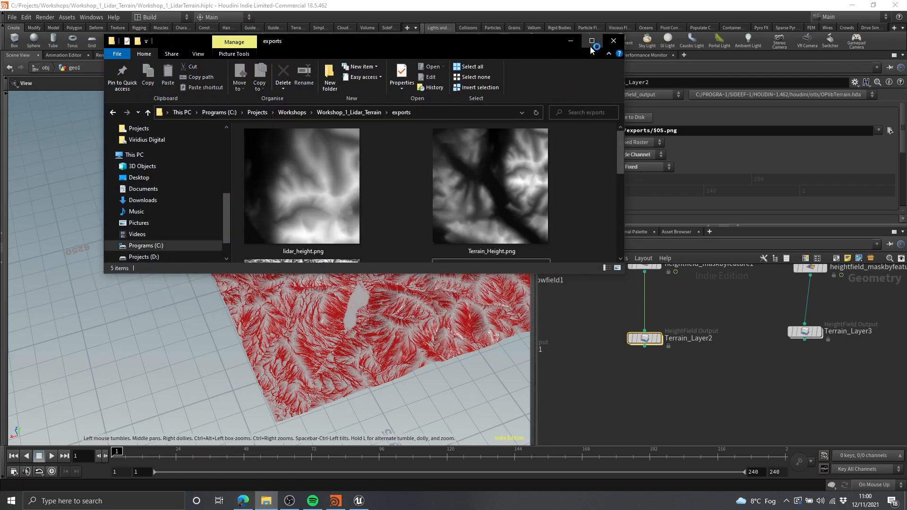
left_click(591, 44)
left_click_drag(758, 259, 392, 235)
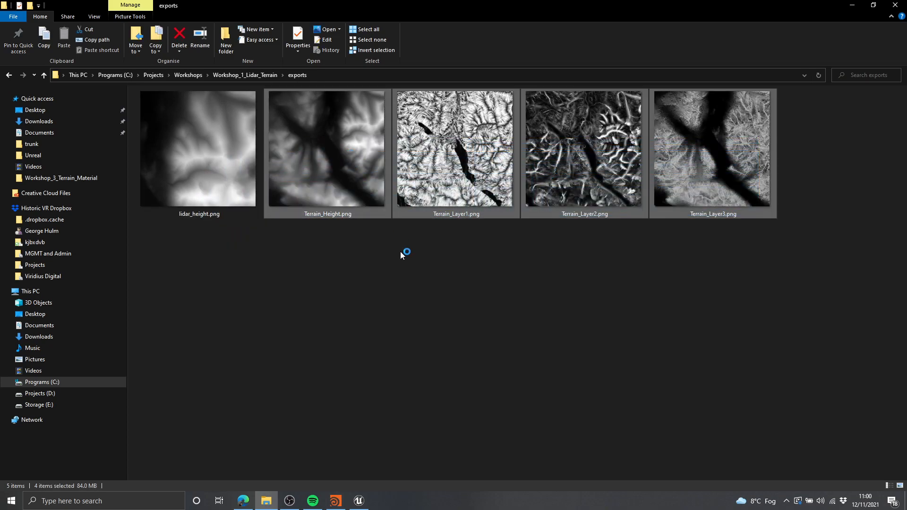
Delete the old lidar_height.png from the exports folder and return to the Houdini network.
left_click(186, 146)
left_click(256, 296)
left_click_drag(227, 316, 228, 160)
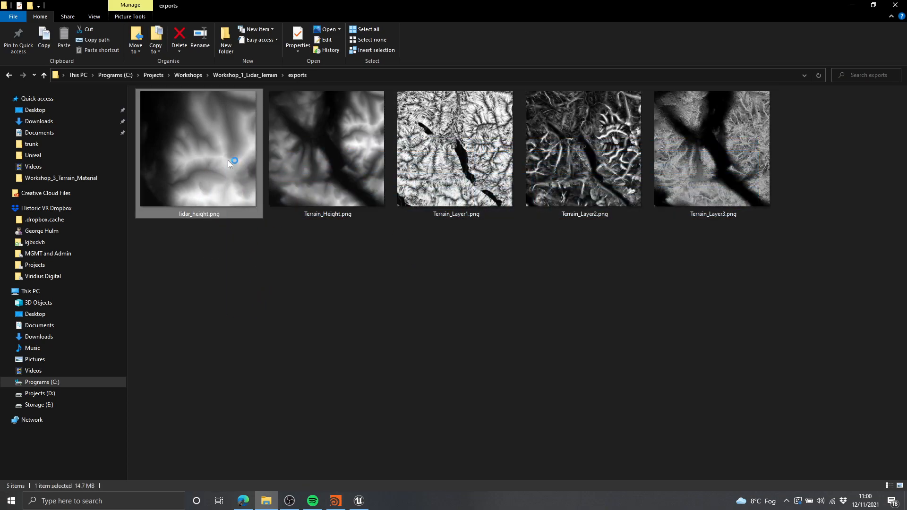
key("Delete")
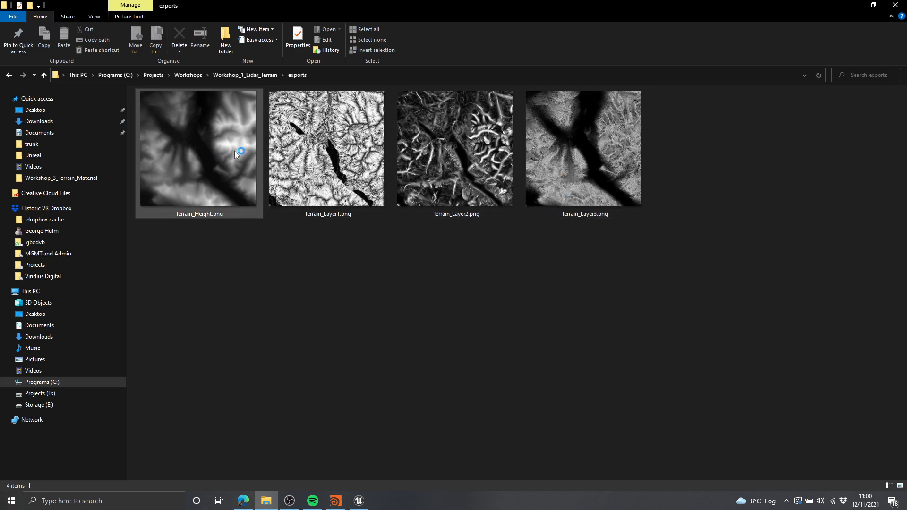
left_click(851, 9)
scroll(681, 384, "down", 9)
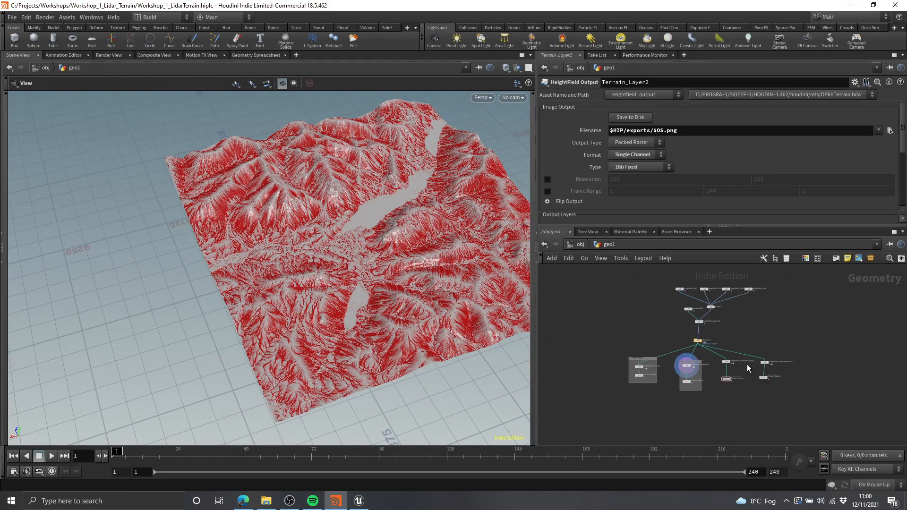
left_click_drag(371, 230, 382, 278)
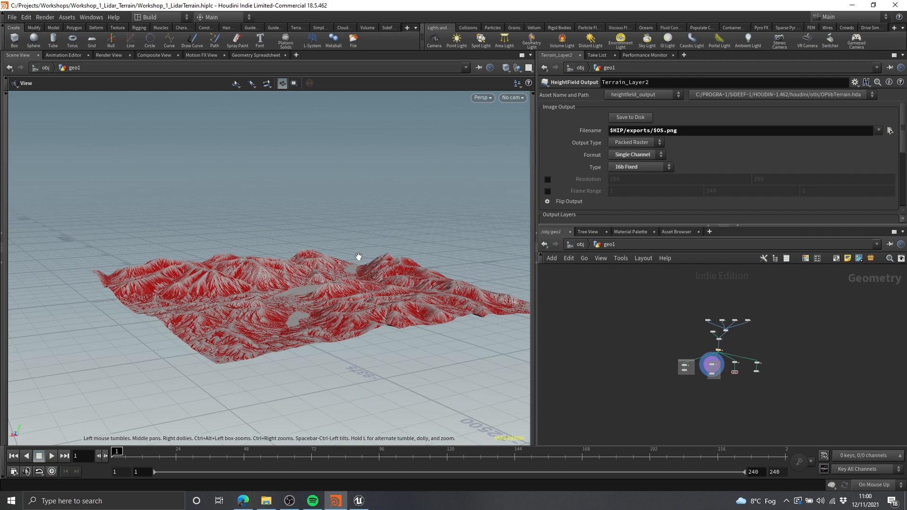
Switch to Unreal Engine and examine the existing landscape in a full-screen viewport.
left_click(367, 504)
mouse_move(486, 297)
right_mouse_down()
mouse_move(496, 340)
mouse_move(571, 343)
mouse_move(487, 348)
mouse_move(486, 288)
right_mouse_up()
key("s")
key("F11")
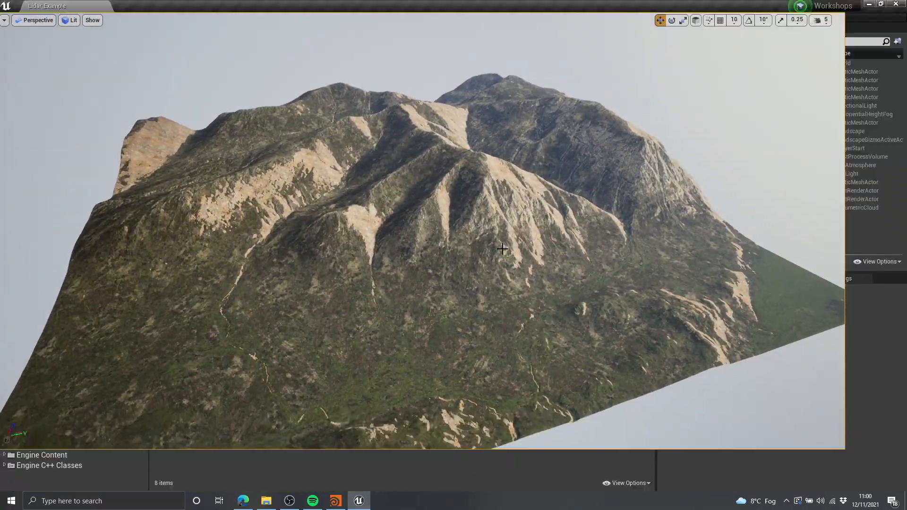
left_click(505, 258)
right_click_drag(506, 258, 497, 268)
right_click_drag(464, 186, 467, 168)
Enter Landscape mode, open the file import for the Heightmap layer to view the exported images, and cancel it.
key("shift+2")
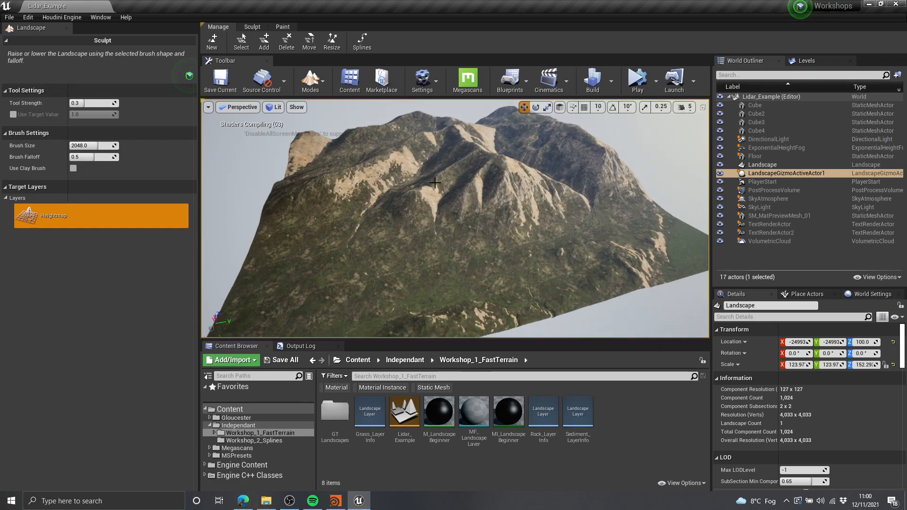
right_click(72, 216)
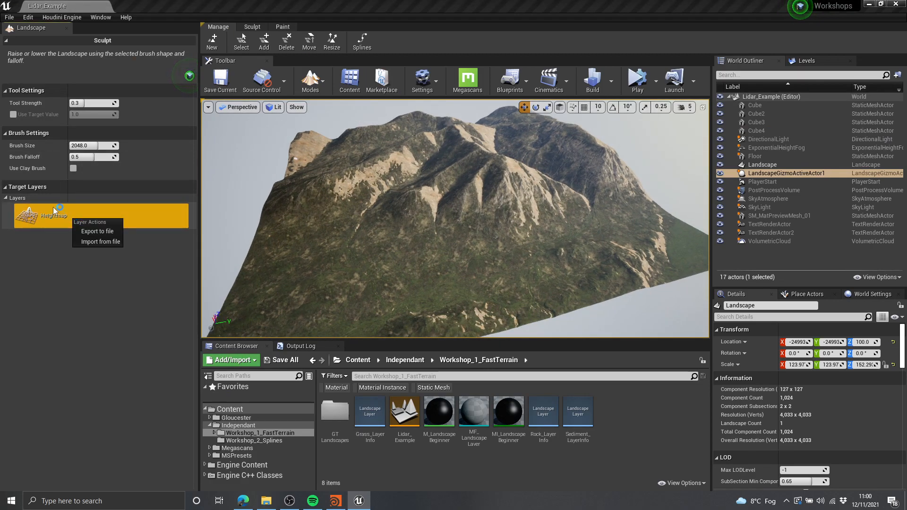
left_click(100, 243)
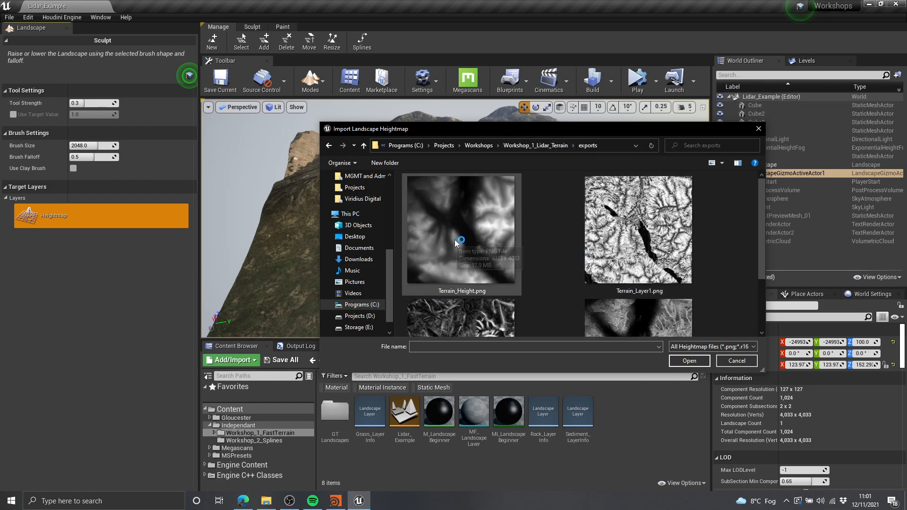
left_click(737, 361)
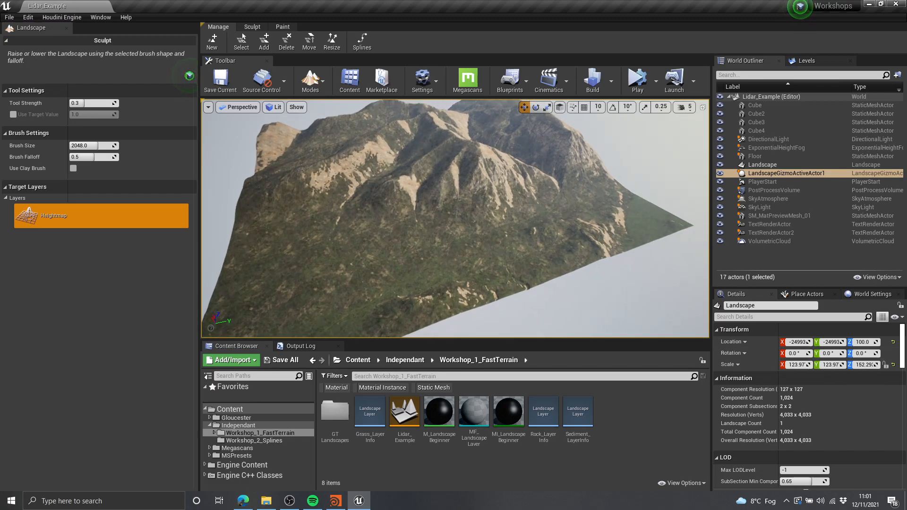
Expand the viewport to full screen and examine the existing landscape in perspective.
key("F11")
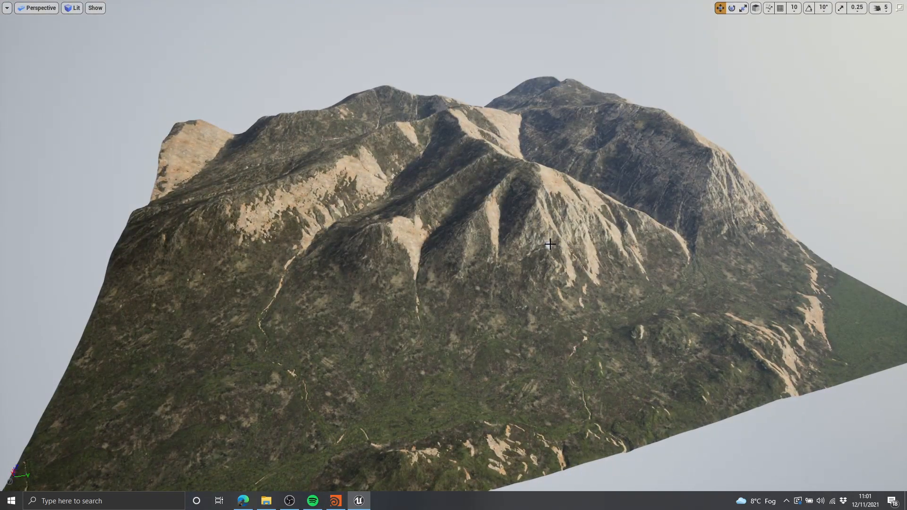
right_click_drag(542, 253, 577, 262)
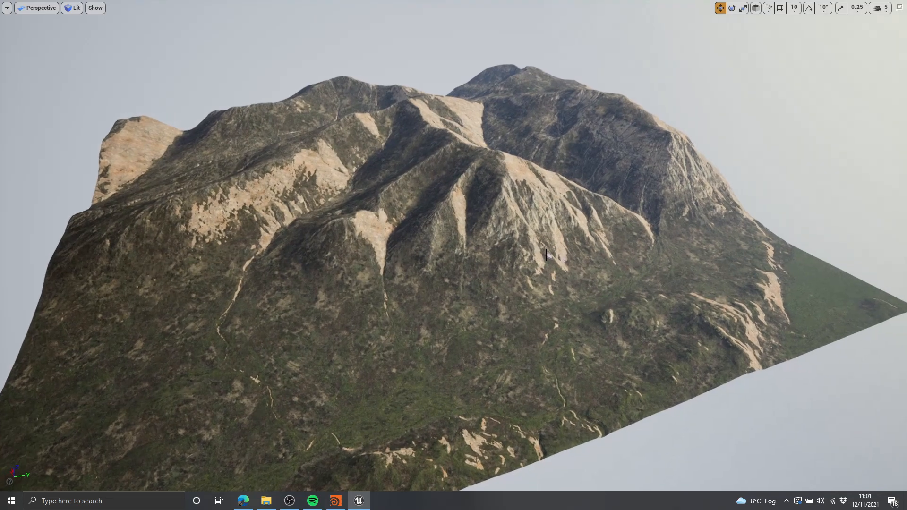
left_click(541, 253)
mouse_move(567, 231)
right_mouse_down()
mouse_move(539, 229)
mouse_move(513, 207)
mouse_move(581, 263)
mouse_move(553, 208)
mouse_move(556, 248)
mouse_move(543, 255)
mouse_move(538, 247)
right_mouse_up()
left_click(567, 231)
Switch the viewport to a top wireframe view and examine the landscape's overall footprint.
key("alt+2")
key("alt+4")
key("alt+j")
scroll(539, 246, "down", 3)
scroll(538, 246, "down", 10)
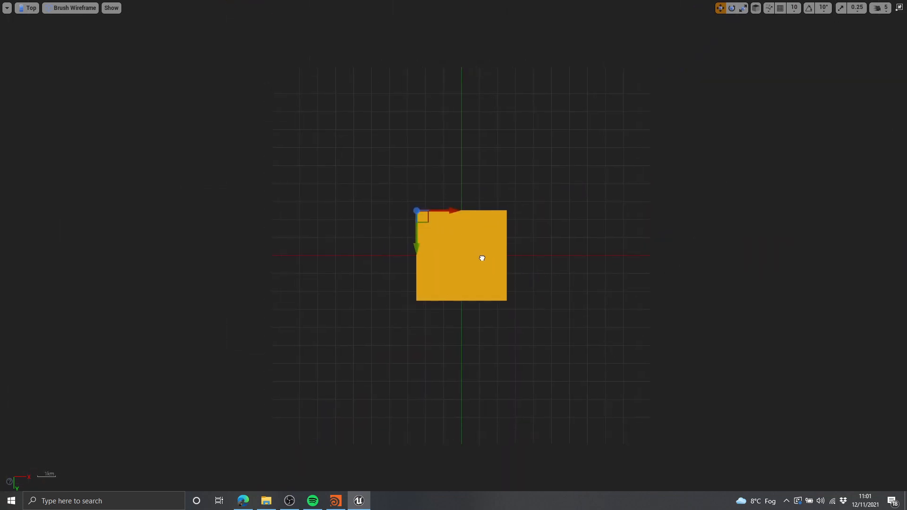
scroll(479, 257, "up", 8)
scroll(452, 290, "down", 2)
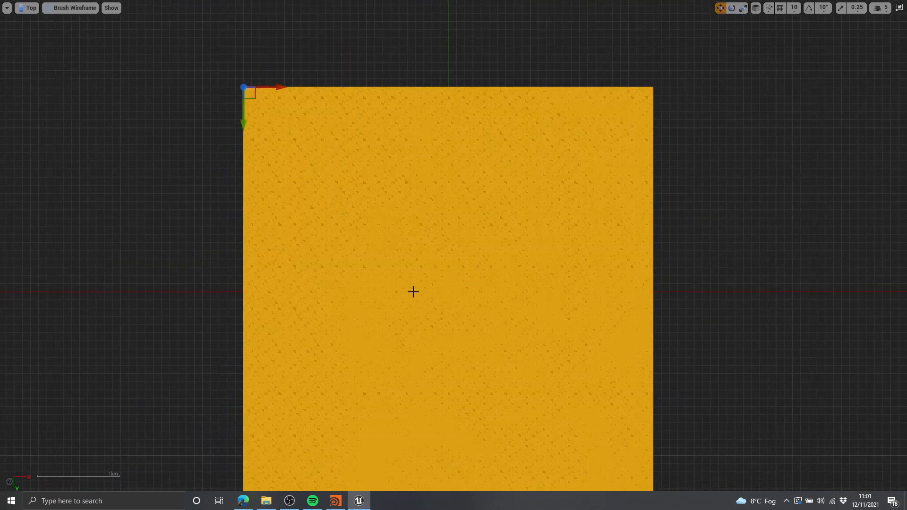
right_click_drag(415, 286, 462, 266)
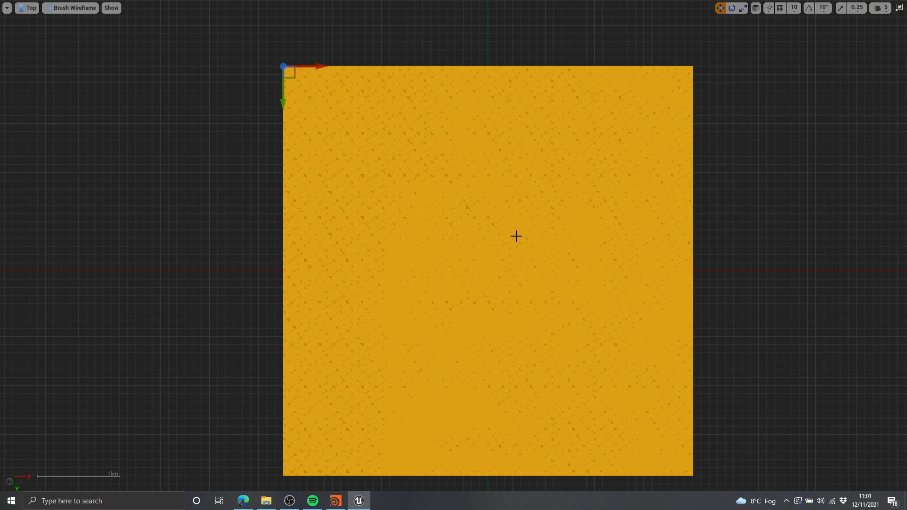
scroll(785, 119, "down", 4)
right_click_drag(785, 119, 671, 188)
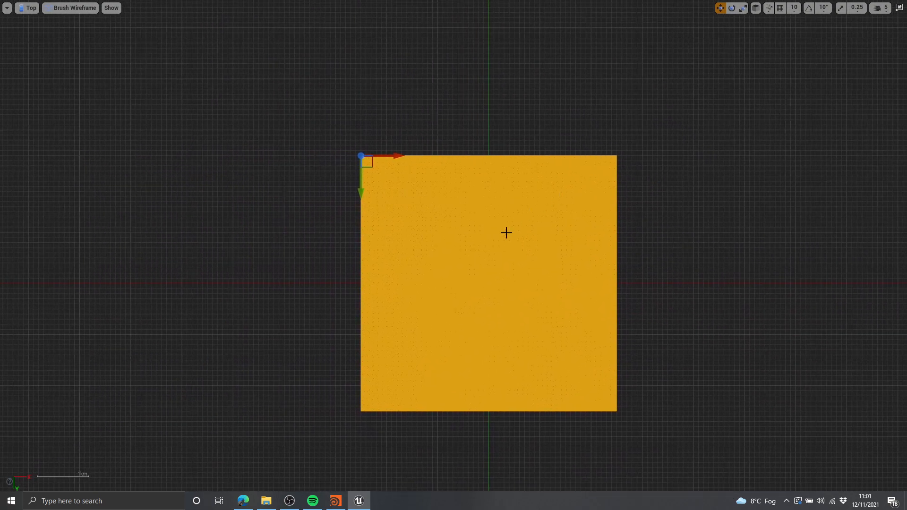
Inspect the landscape's origin corner up close in the top view and return to the full footprint.
scroll(448, 267, "up", 5)
right_click_drag(276, 90, 470, 207)
scroll(487, 189, "up", 6)
right_click_drag(466, 166, 474, 219)
scroll(474, 219, "up", 4)
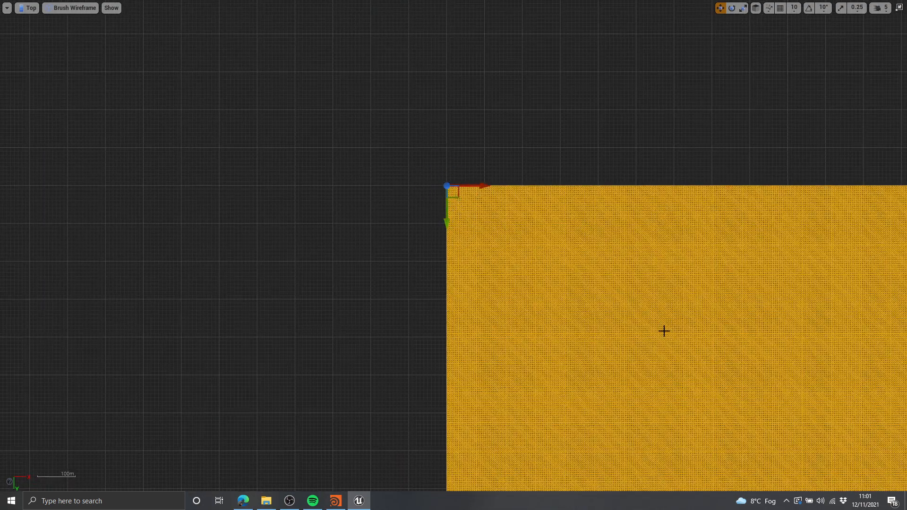
scroll(502, 200, "down", 6)
right_click_drag(480, 233, 481, 195)
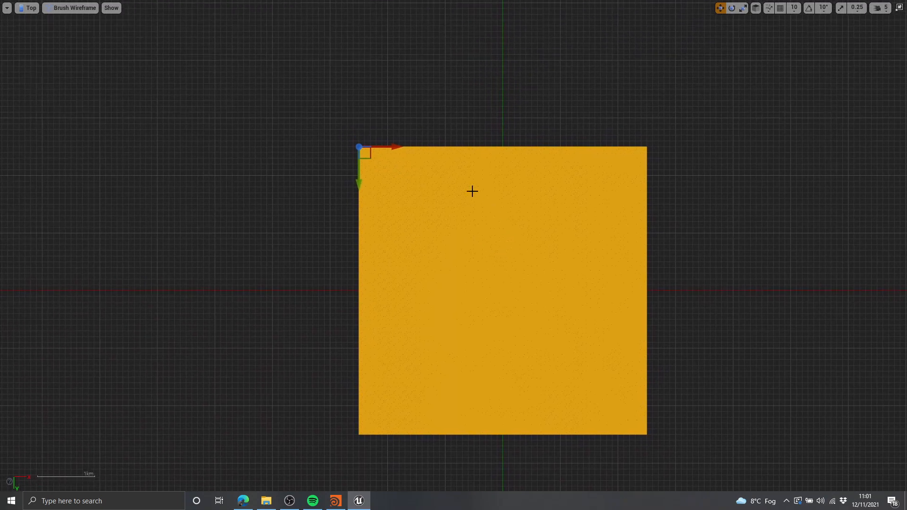
scroll(472, 218, "down", 3)
mouse_move(429, 176)
right_mouse_down()
mouse_move(448, 205)
mouse_move(418, 185)
right_mouse_up()
scroll(448, 205, "down", 1)
key("Print")
left_click_drag(347, 141, 590, 370)
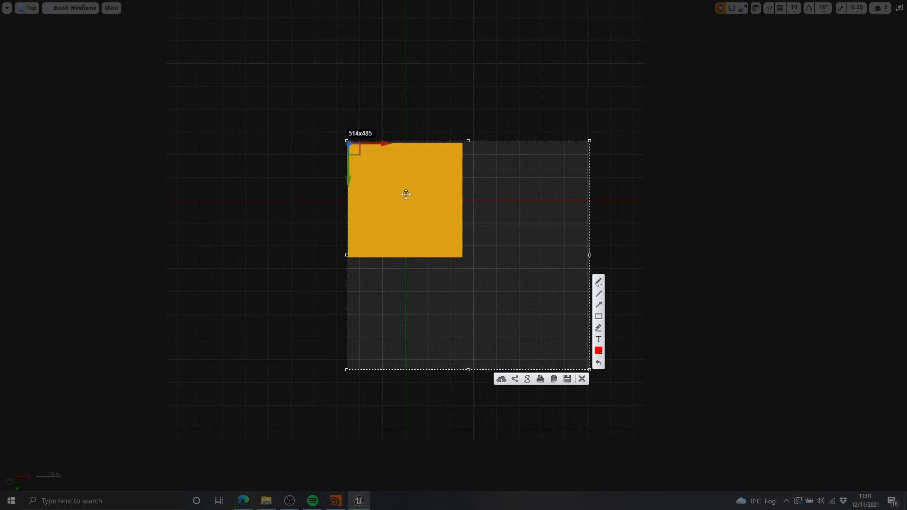
left_click(584, 379)
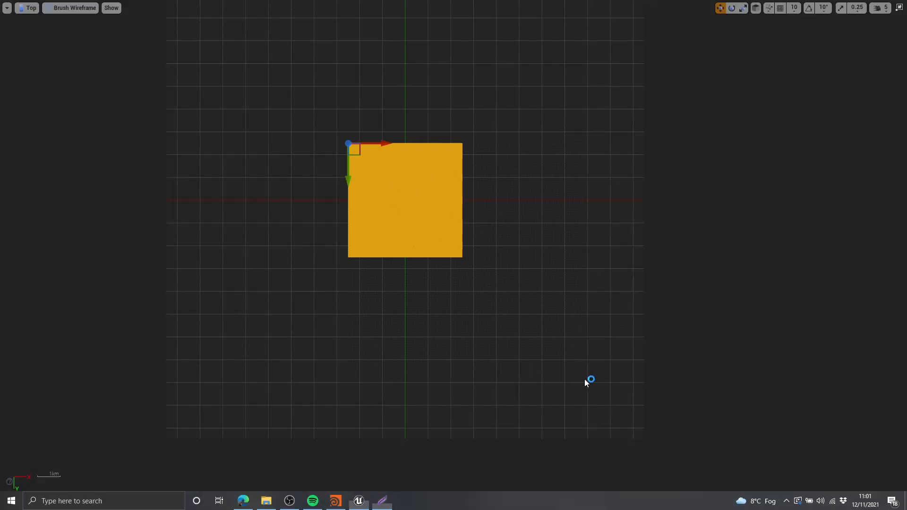
key("Print")
left_click_drag(270, 71, 542, 347)
left_click(538, 355)
Frame the landscape in a lit top view and compare the viewport shading modes up to Detail Lighting.
right_click_drag(557, 277, 549, 237)
key("alt+4")
key("alt+g")
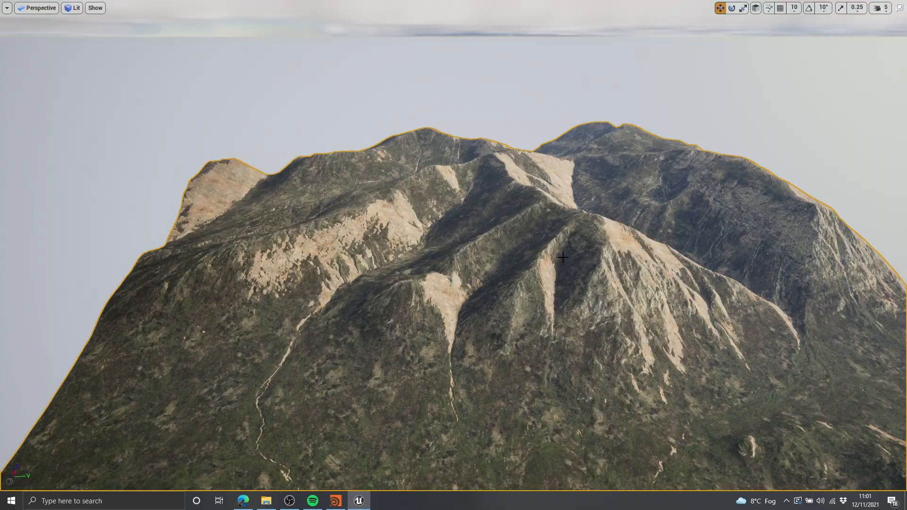
key("alt+j")
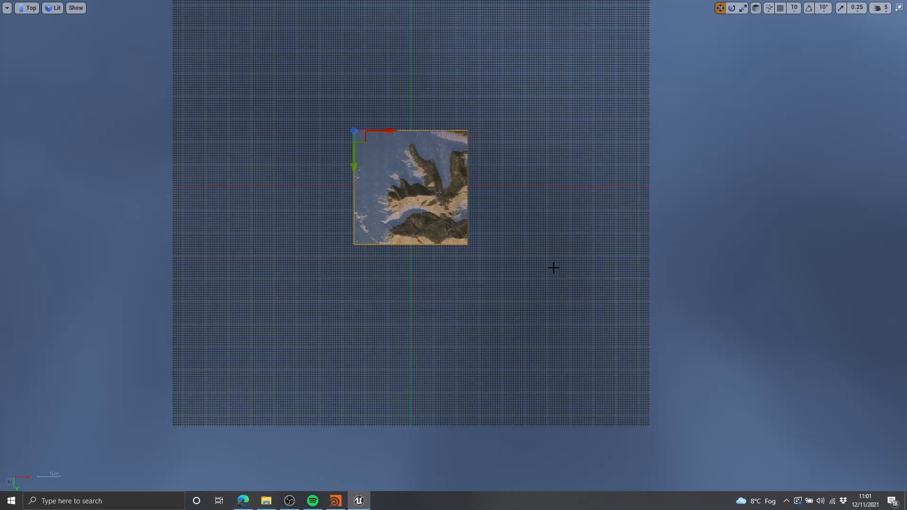
key("f")
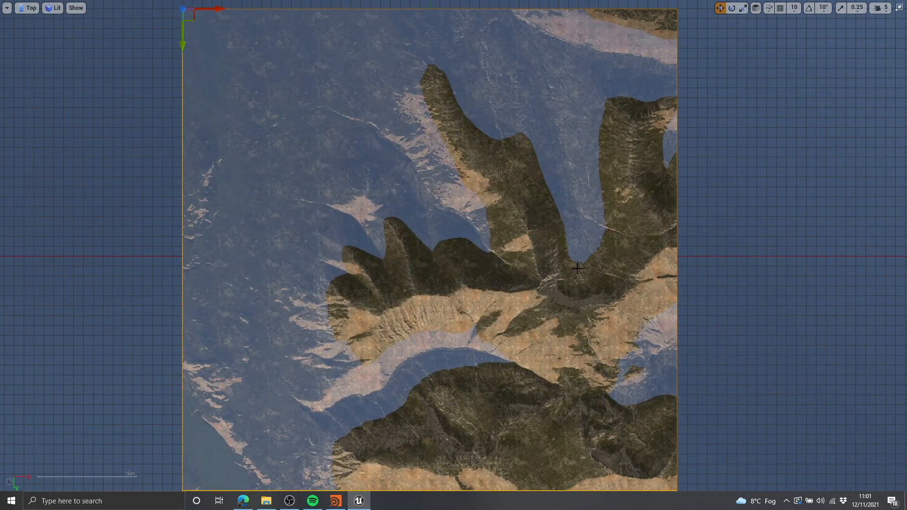
key("alt+2")
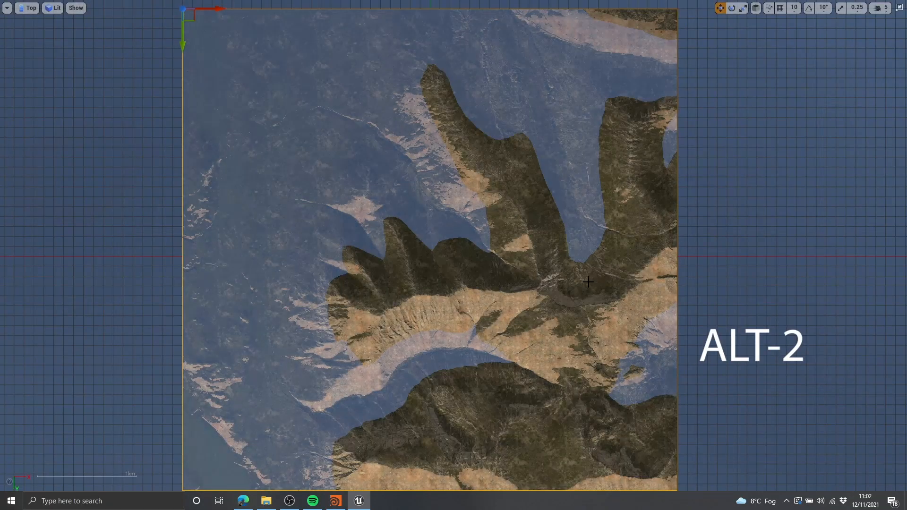
key("alt+3")
key("alt+4")
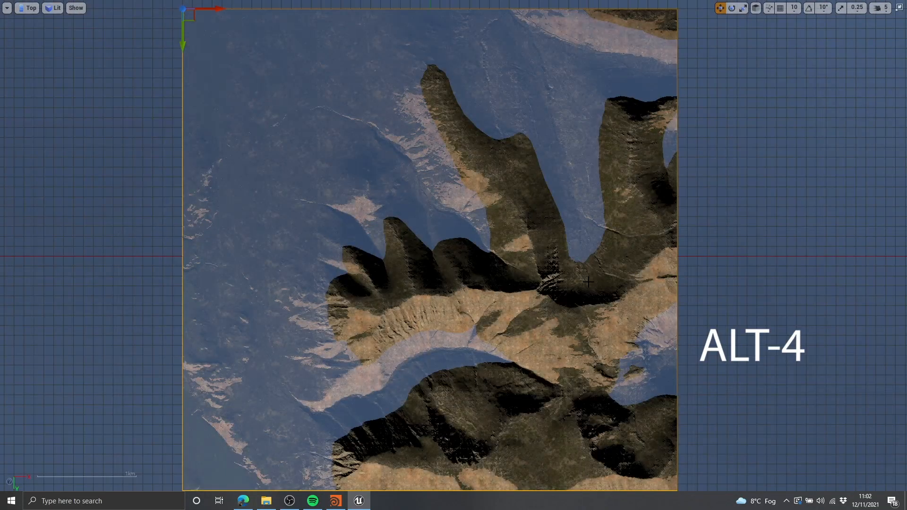
key("alt+5")
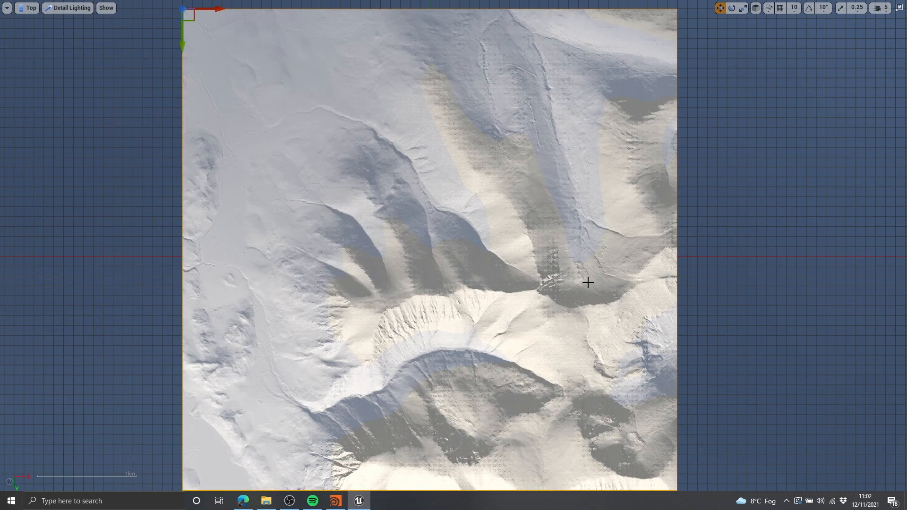
Examine the landscape in the perspective, front and left views, ending back in perspective.
key("alt+g")
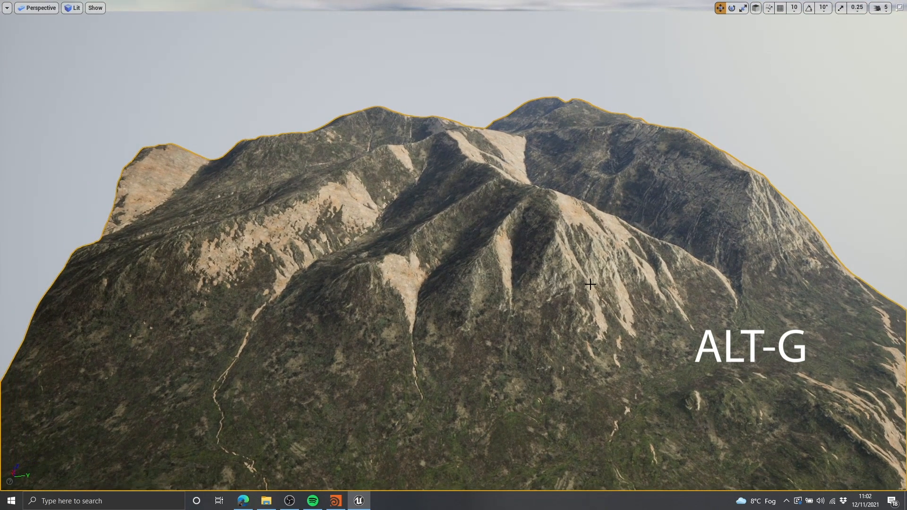
key("alt+h")
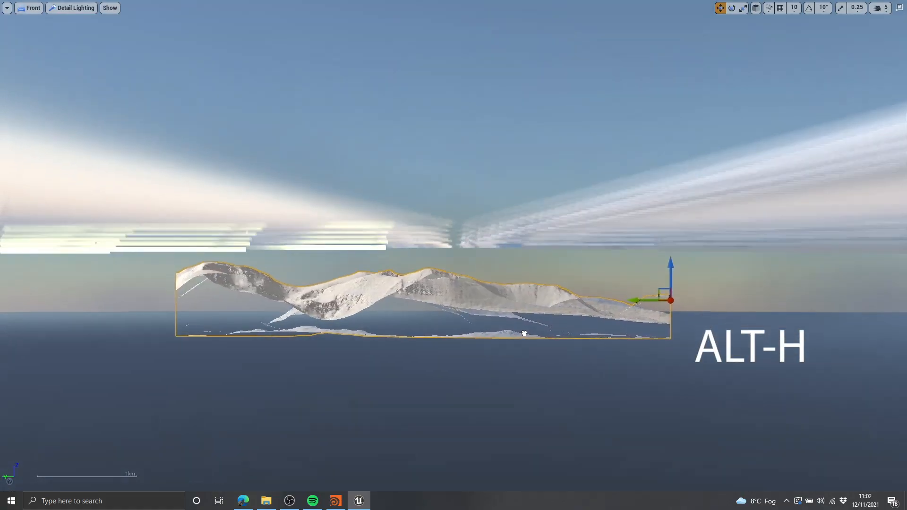
key("alt+k")
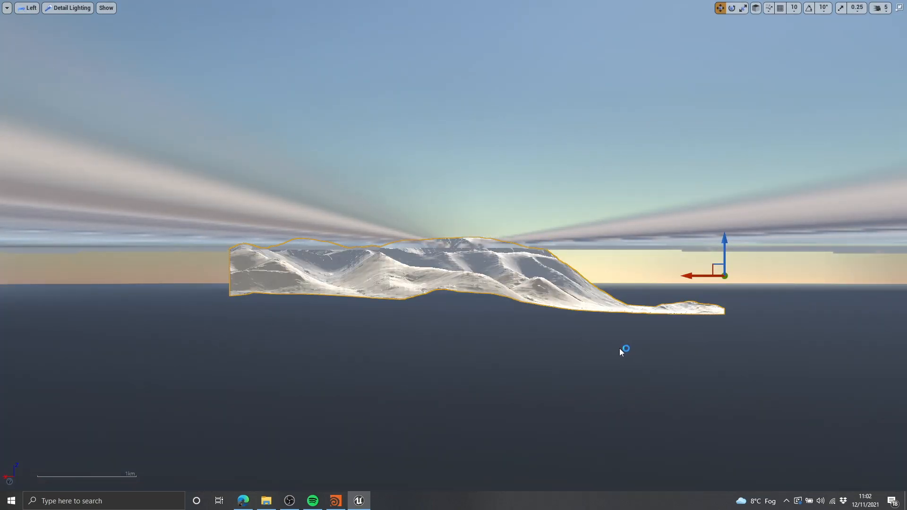
key("alt+g")
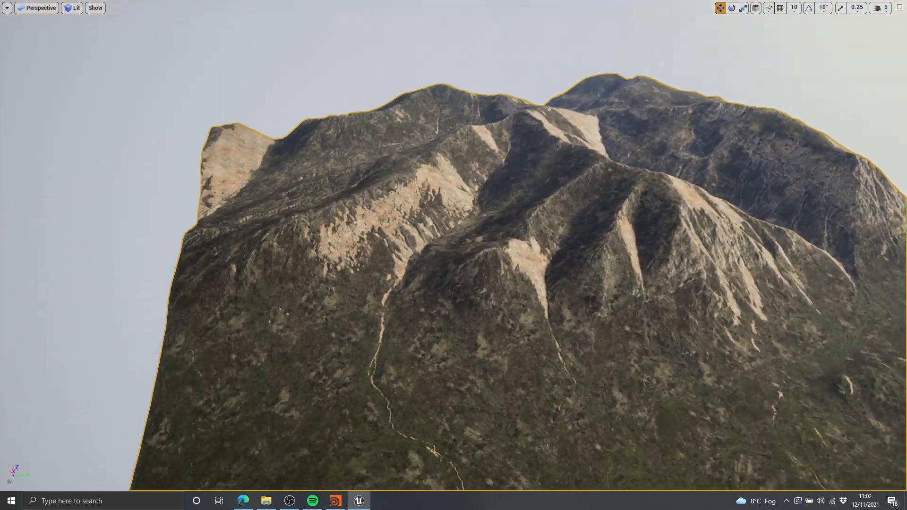
right_click_drag(514, 233, 541, 232)
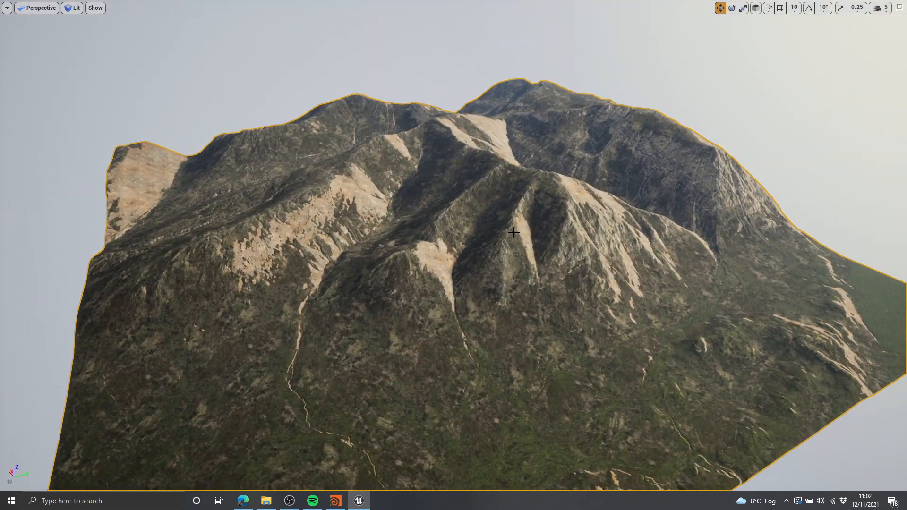
Delete the existing landscape, leave full screen and enter Landscape mode to start a new landscape.
key("h")
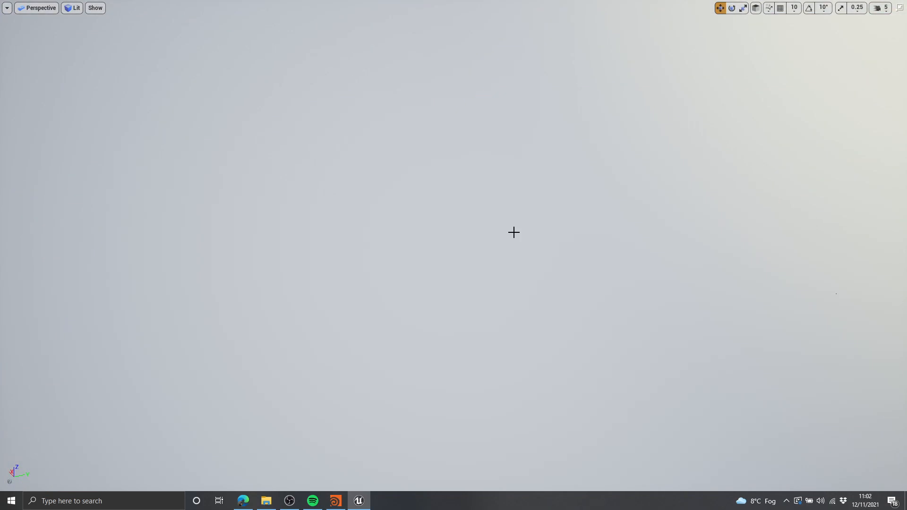
key("F11")
key("shift+2")
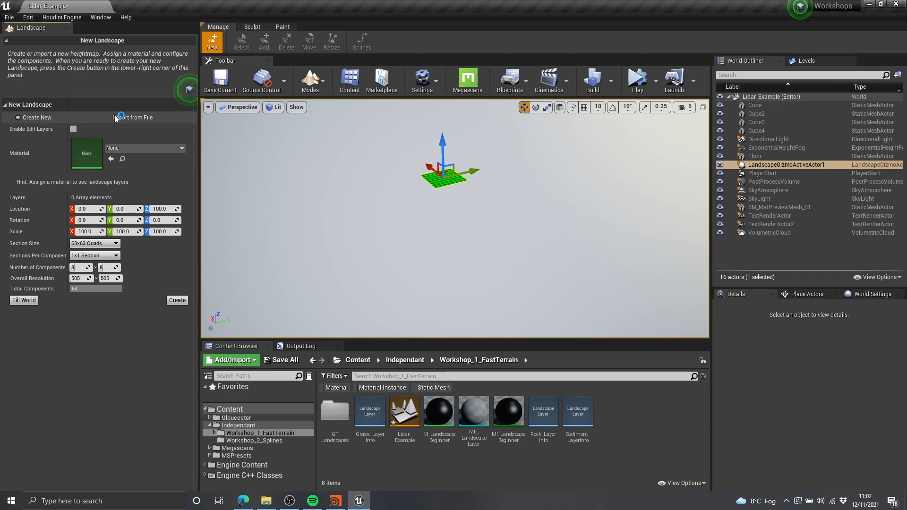
Set the new landscape to import from file and load Terrain_Height.png from the exports folder as its heightmap.
left_click(114, 118)
left_click(175, 141)
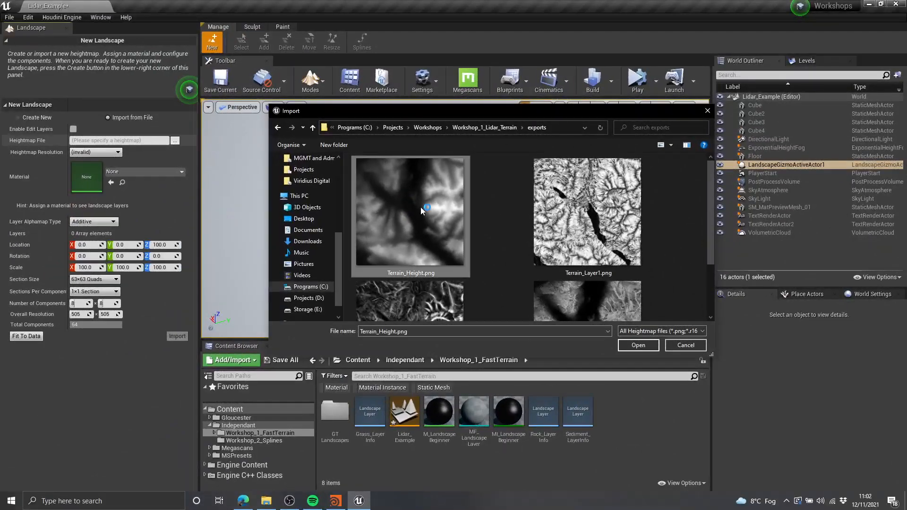
double_click(421, 207)
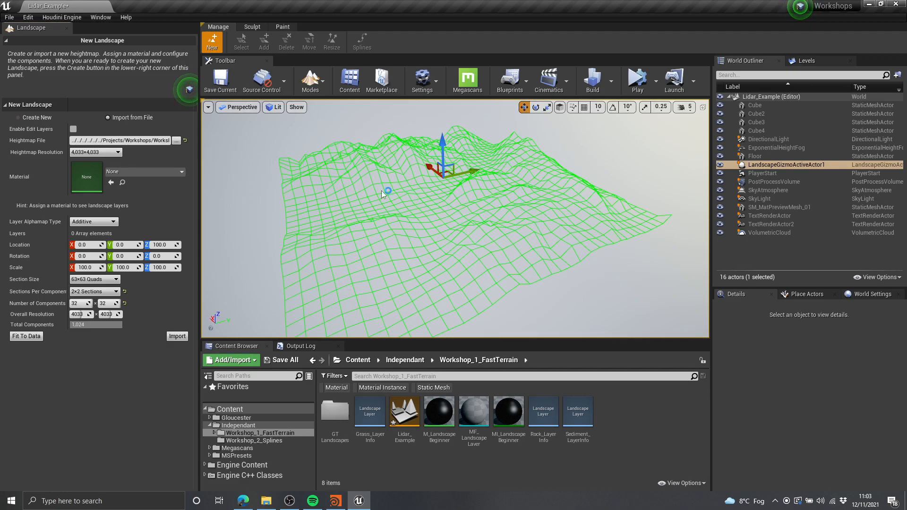
Open Calculator beside the landscape settings and divide 10000 by 4033.
left_click(10, 502)
type("calc")
key("Return")
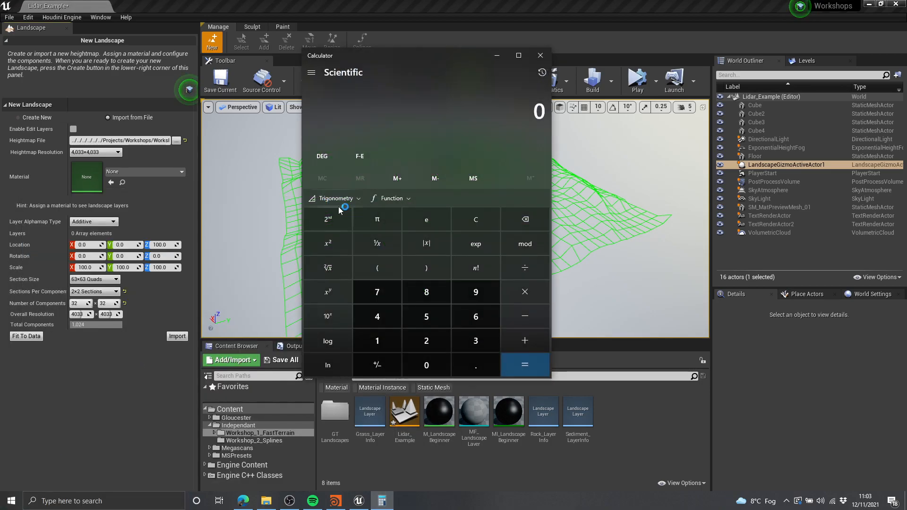
left_click_drag(438, 57, 664, 85)
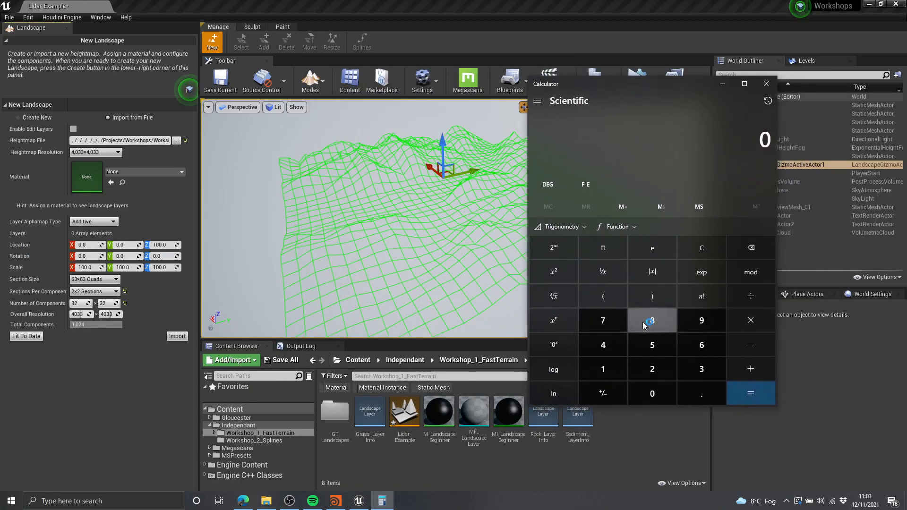
left_click(604, 370)
left_click(661, 398)
triple_click(661, 398)
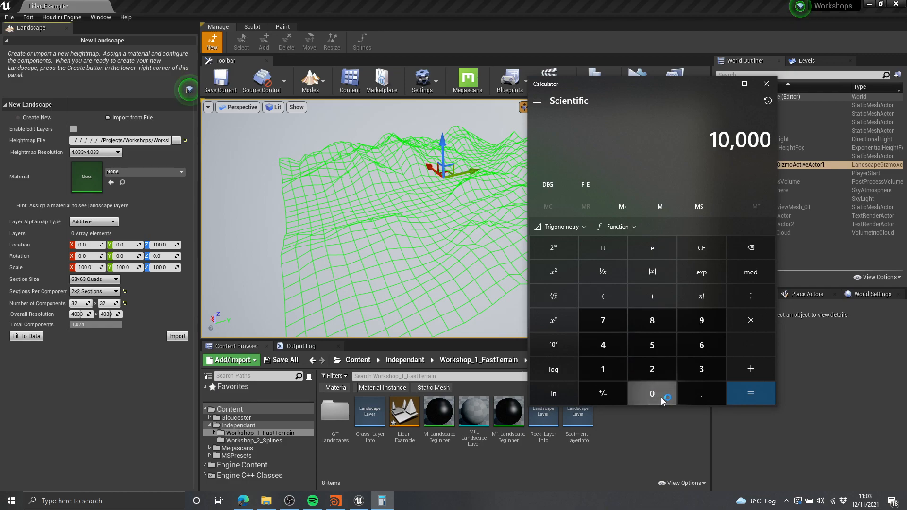
left_click(751, 297)
left_click(603, 345)
left_click(652, 393)
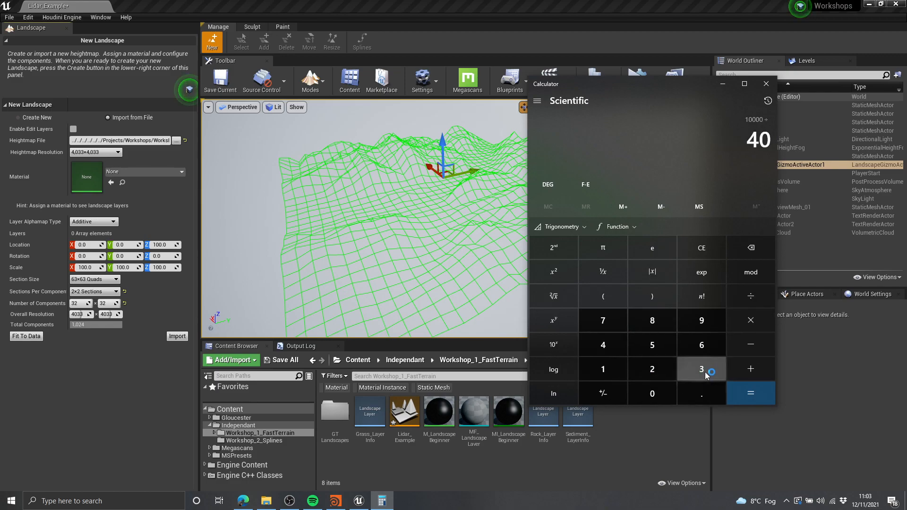
double_click(701, 369)
left_click(750, 393)
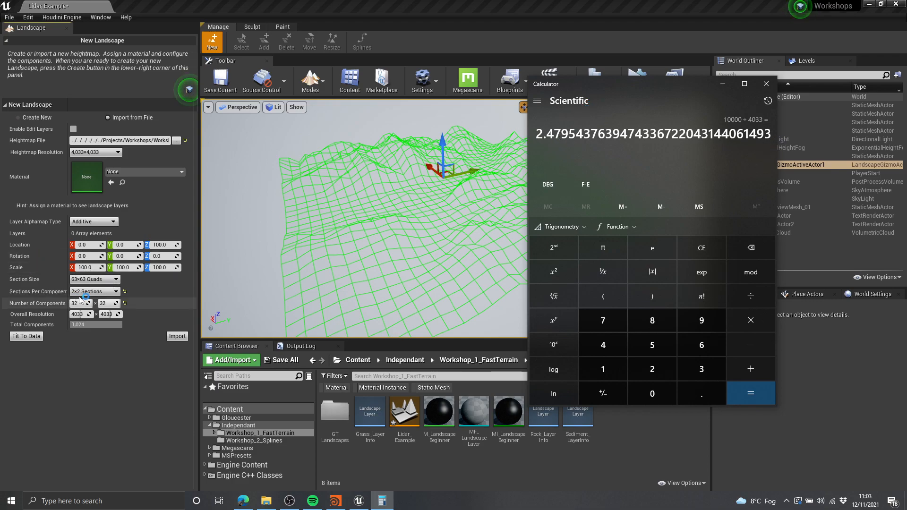
Multiply the calculated quotient by 100 to get the landscape scale.
left_click(751, 321)
left_click(619, 363)
left_click(652, 393)
left_click(652, 394)
left_click(751, 393)
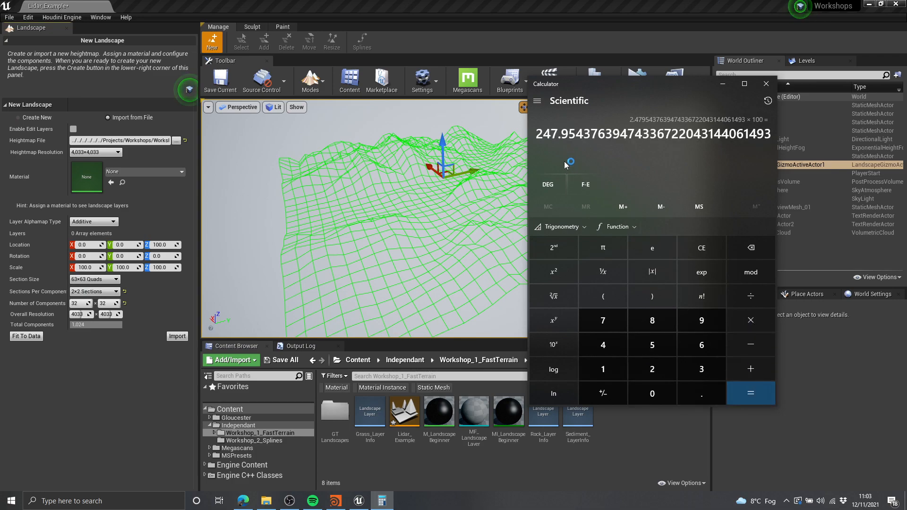
Copy the calculator result and set the new landscape's X and Y scale to 247.954.
double_click(545, 136)
left_click(87, 267)
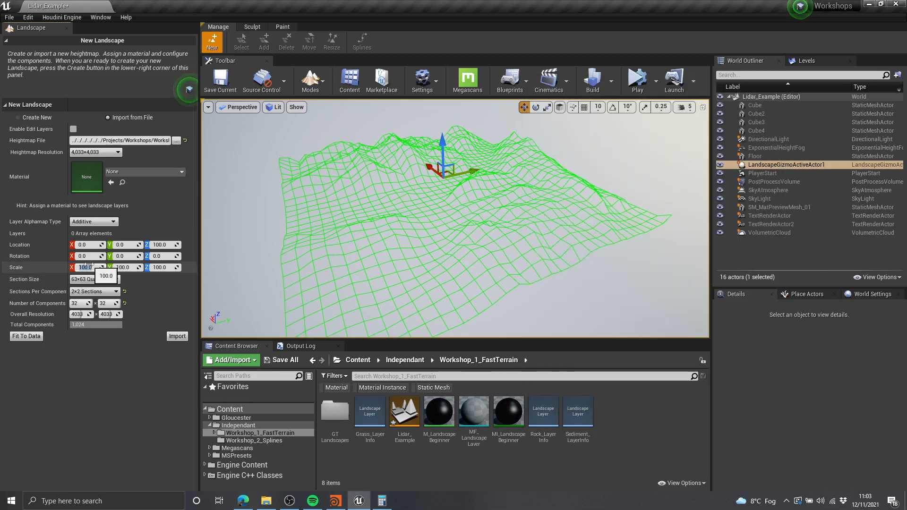
key("Return")
mouse_move(488, 239)
right_mouse_down()
mouse_move(558, 227)
mouse_move(488, 241)
right_mouse_up()
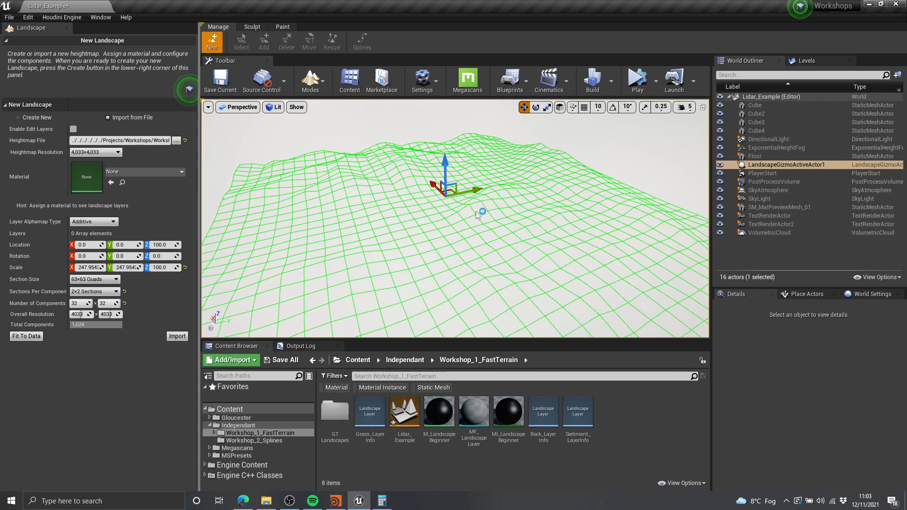
Switch to Houdini and display the heightfield_remap1 node in the Height Output group with its parameters.
left_click(335, 501)
left_click_drag(341, 313, 392, 233)
scroll(312, 235, "up", 5)
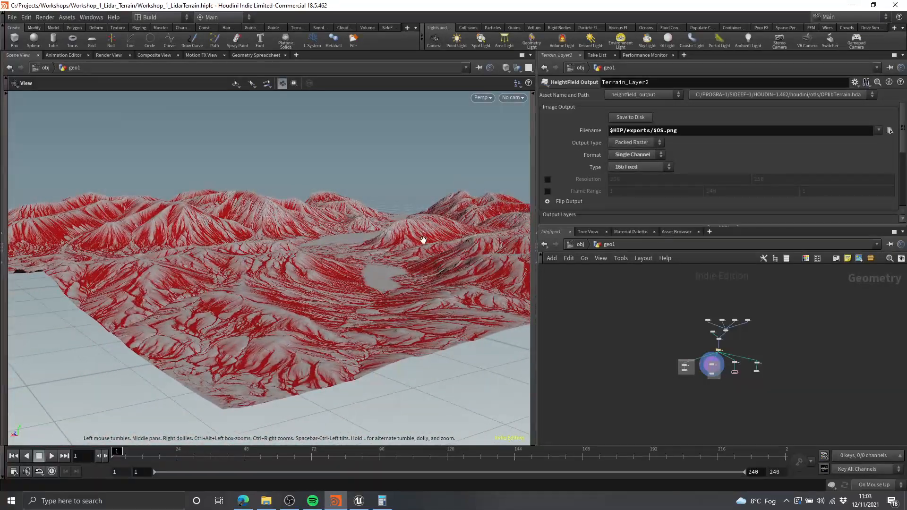
scroll(696, 362, "up", 10)
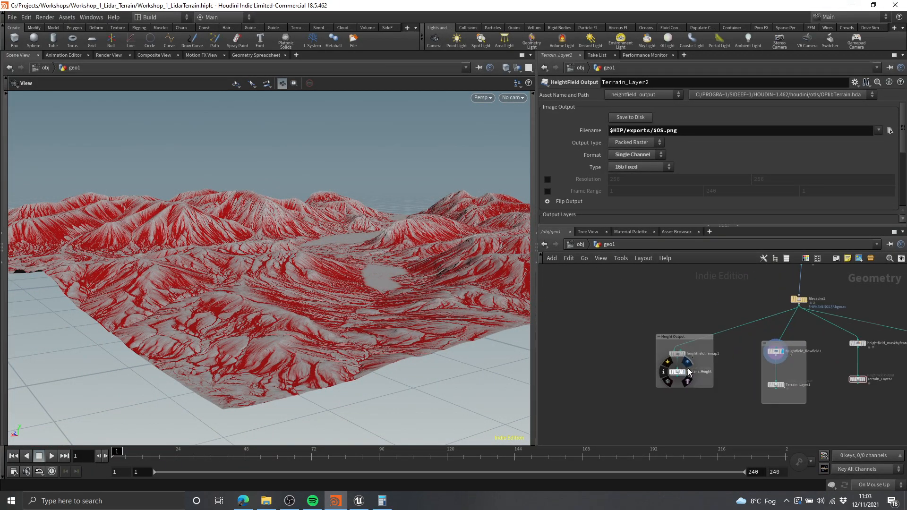
middle_click_drag(734, 362, 698, 336)
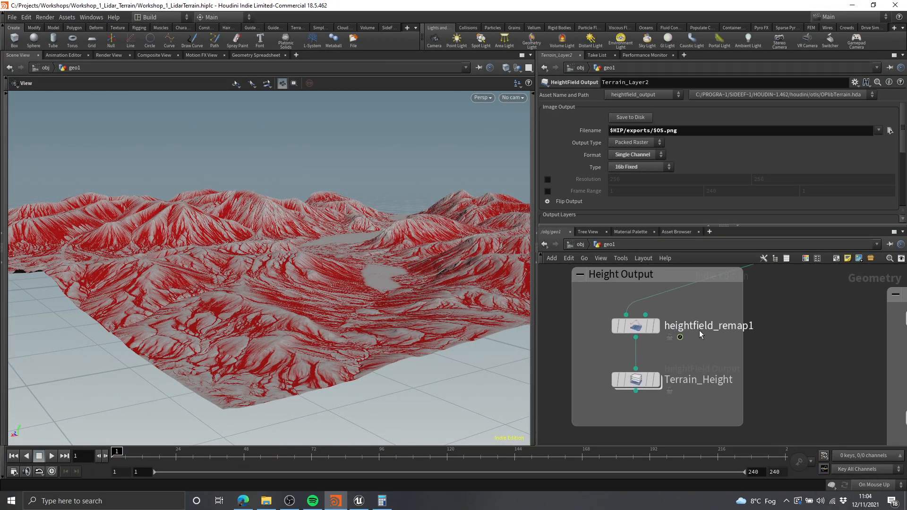
left_click(667, 305)
left_click_drag(400, 244, 396, 286)
scroll(727, 353, "down", 3)
left_click_drag(704, 354, 664, 330)
left_click_drag(376, 316, 241, 265)
left_click_drag(577, 317, 761, 355)
left_click_drag(368, 239, 374, 262)
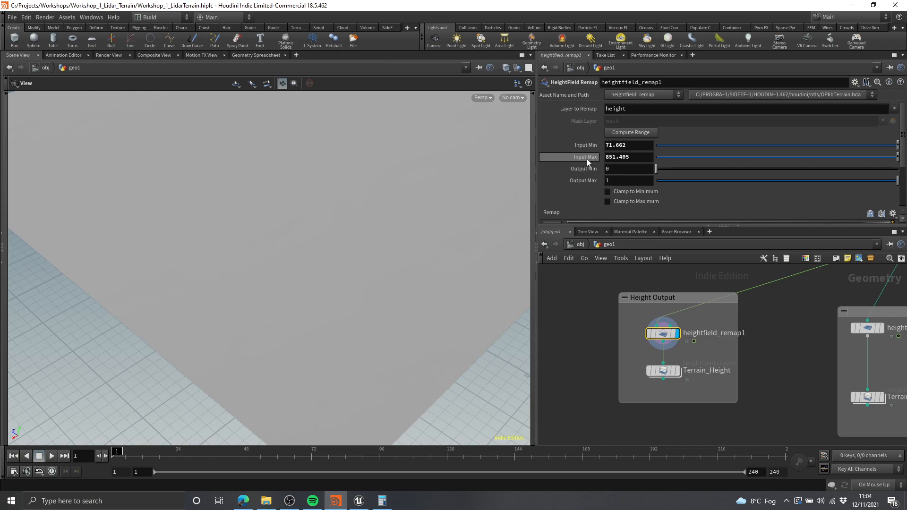
Recompute the height range on heightfield_remap1 and set its output minimum to 0 and output maximum to 1.
left_click(634, 133)
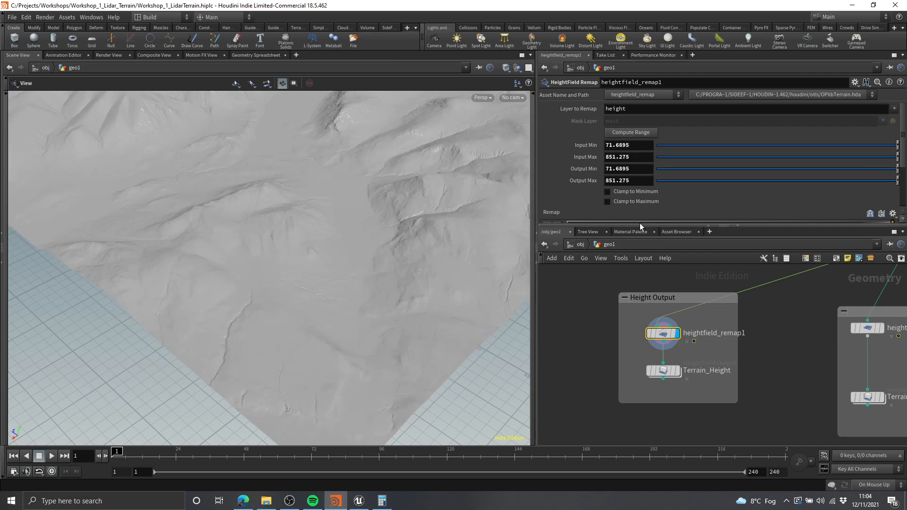
left_click(639, 172)
type("0")
key("Tab")
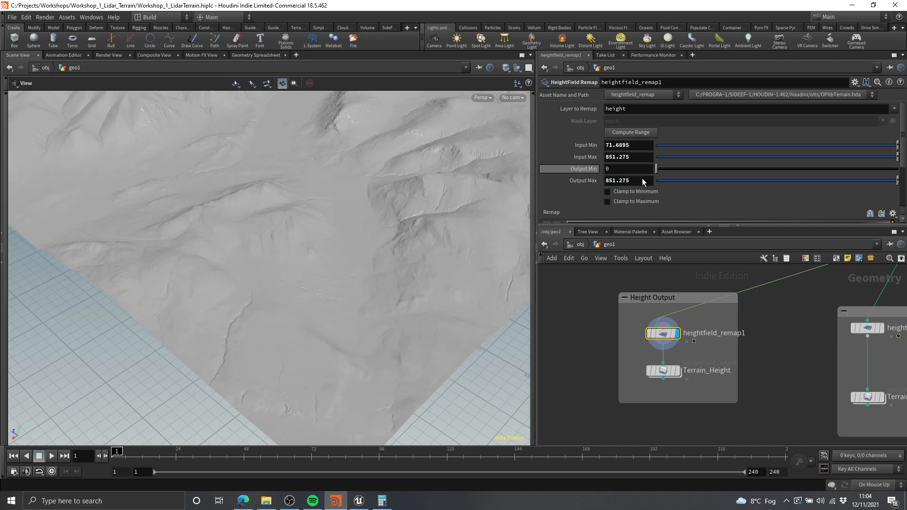
type("1")
key("Return")
left_click_drag(405, 229, 378, 203)
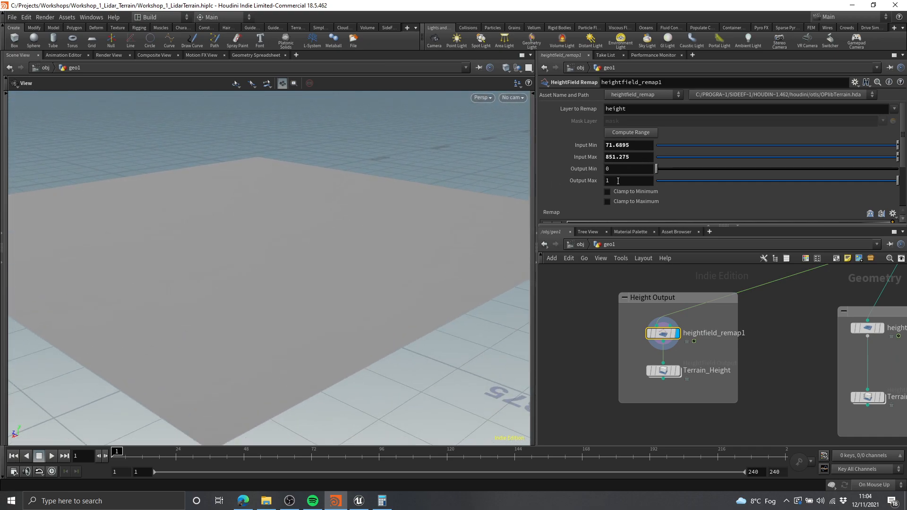
Save the remapped heightmap to disk again from the Terrain_Height output node.
left_click(662, 370)
left_click(633, 118)
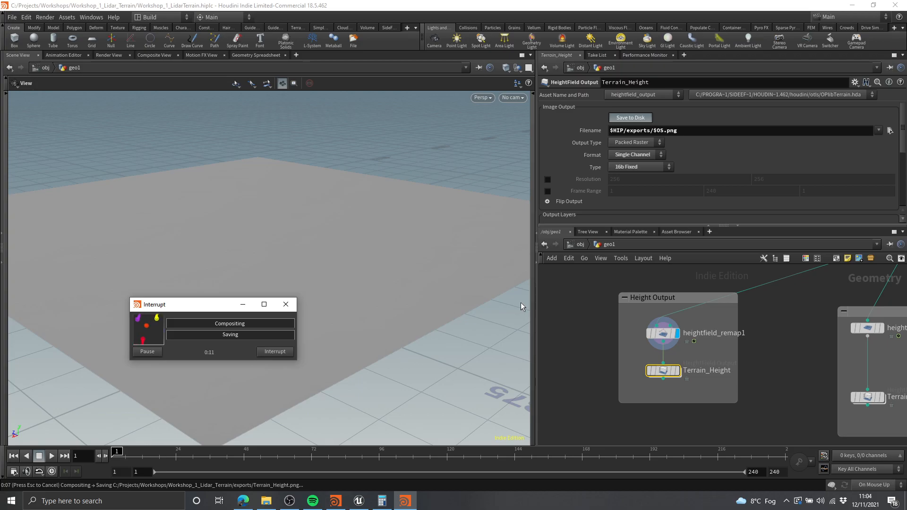
Switch to Unreal Editor, clear the new landscape's heightmap file and load the re-exported Terrain_Height.png.
key("alt+Tab")
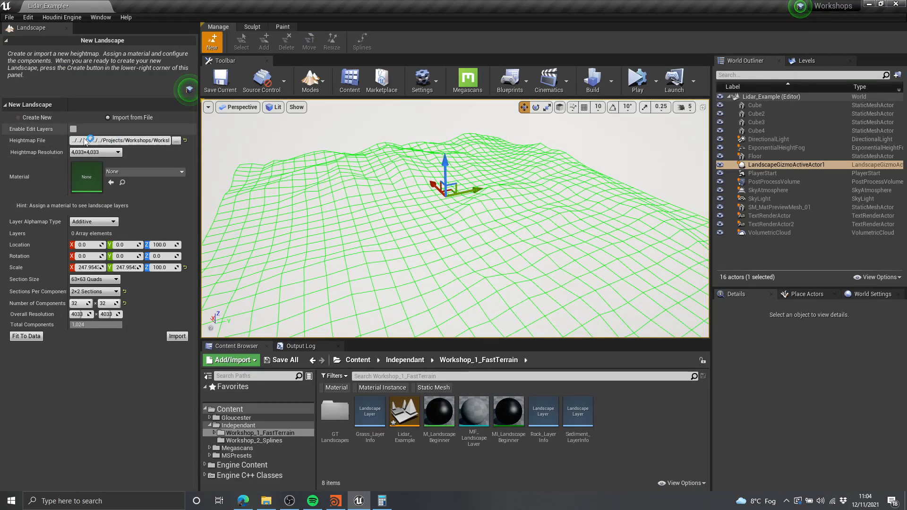
left_click(176, 140)
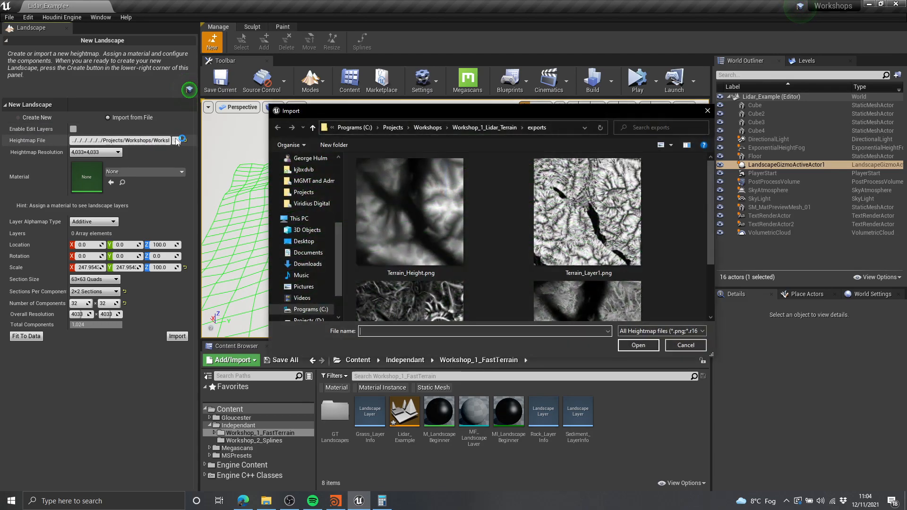
left_click(686, 344)
left_click(103, 266)
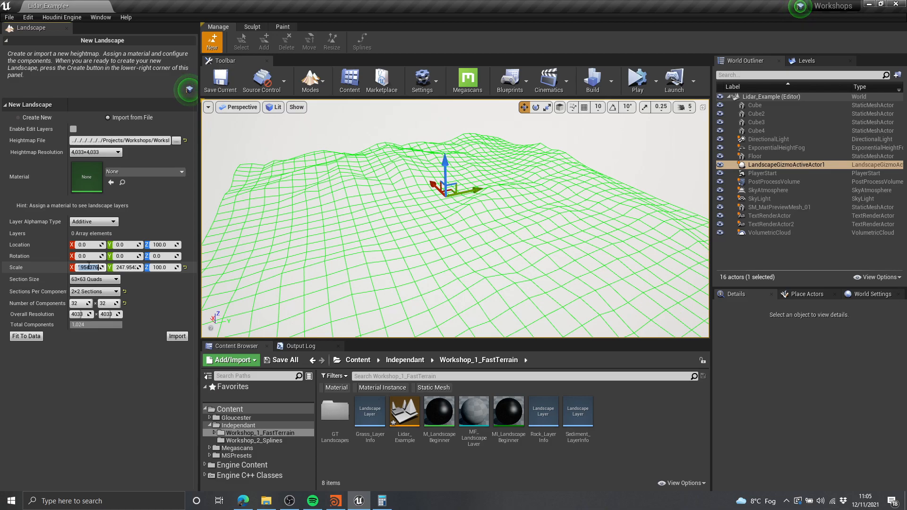
left_click(186, 141)
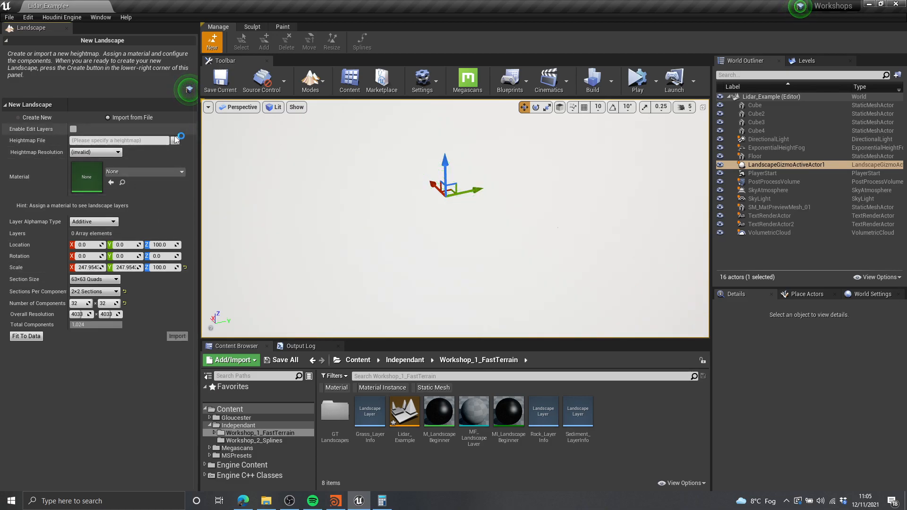
left_click(174, 141)
double_click(420, 212)
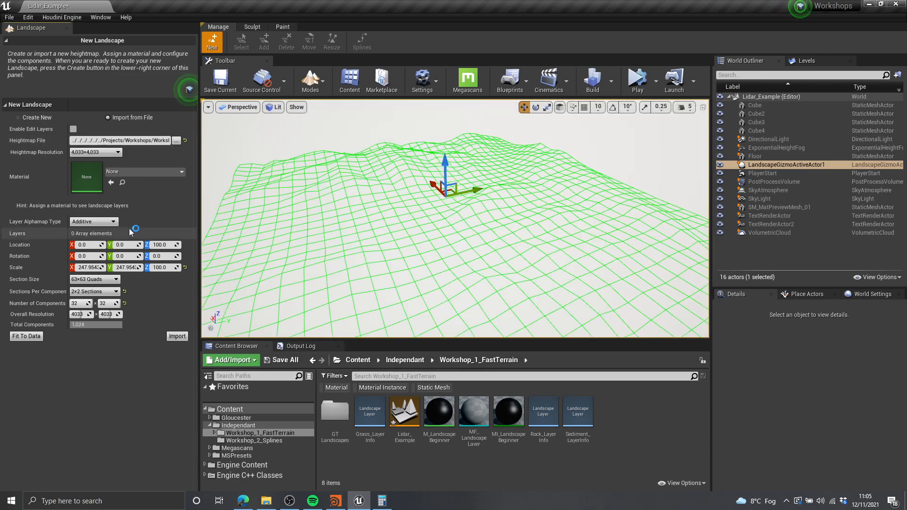
left_click(88, 268)
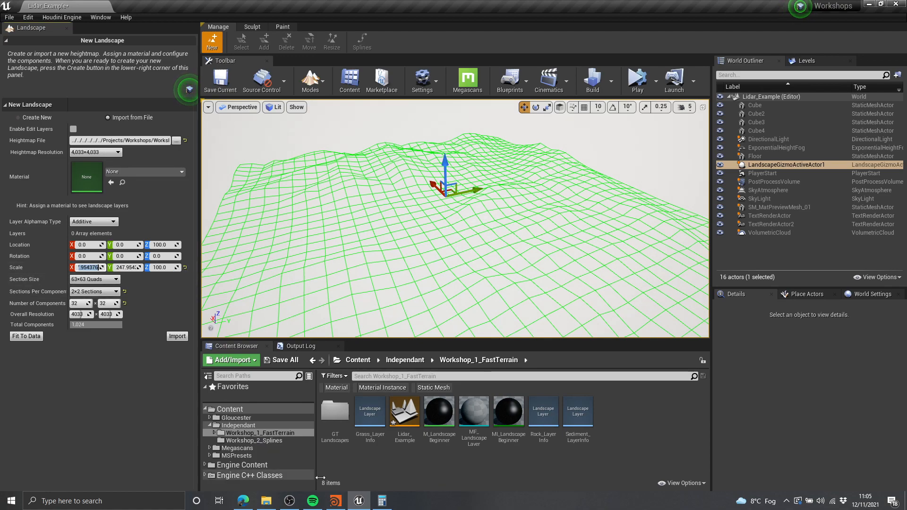
Switch to Houdini, bring up heightfield_remap1's input range and open Calculator beside it.
left_click(335, 500)
left_click(662, 333)
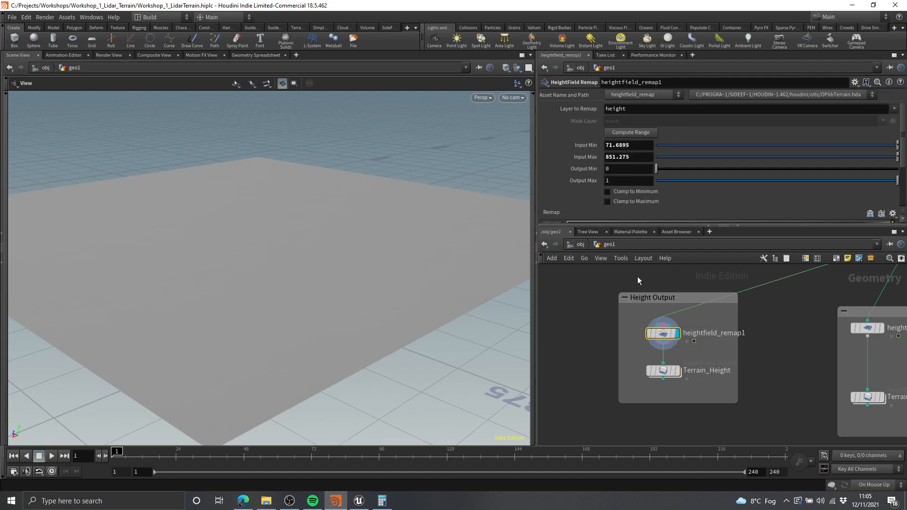
left_click(637, 153)
left_click(637, 151)
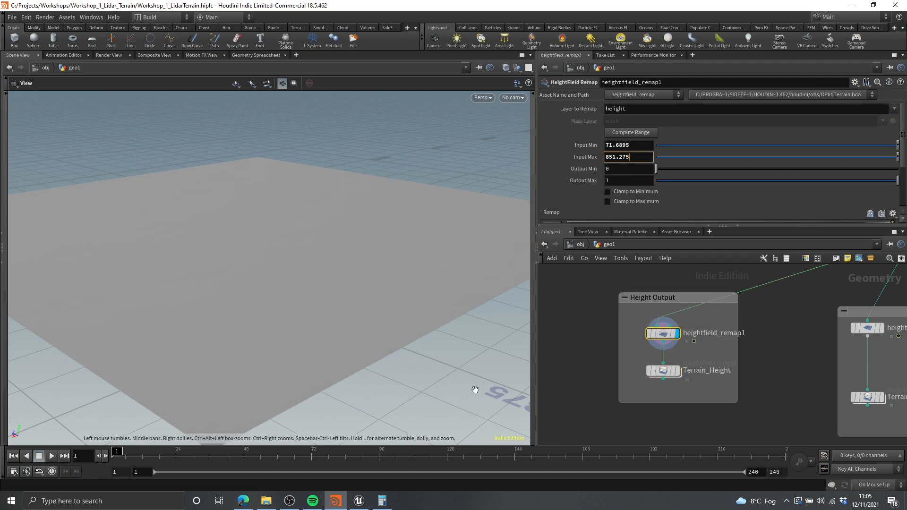
left_click(381, 501)
left_click_drag(694, 84, 285, 99)
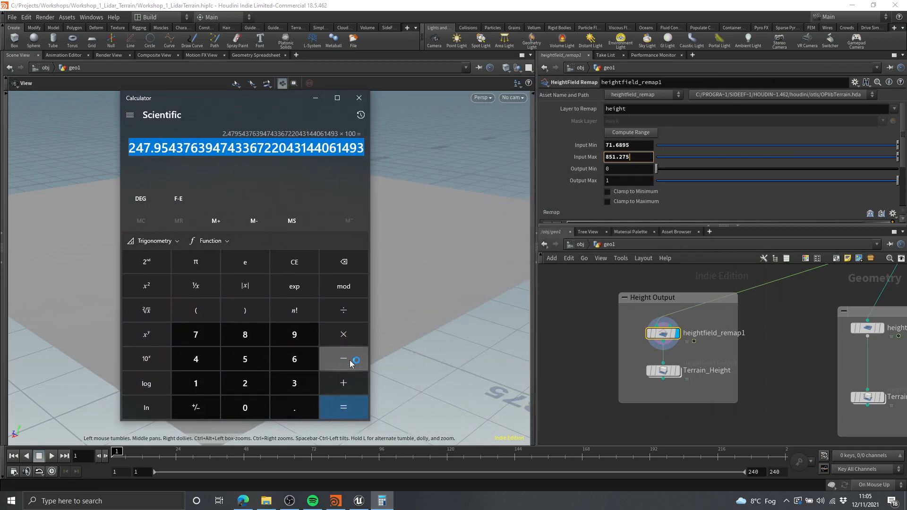
Subtract the input minimum 71.6895 from the input maximum 851.275, copy the result and close Calculator.
left_click(245, 334)
left_click(245, 359)
left_click(195, 383)
left_click(297, 406)
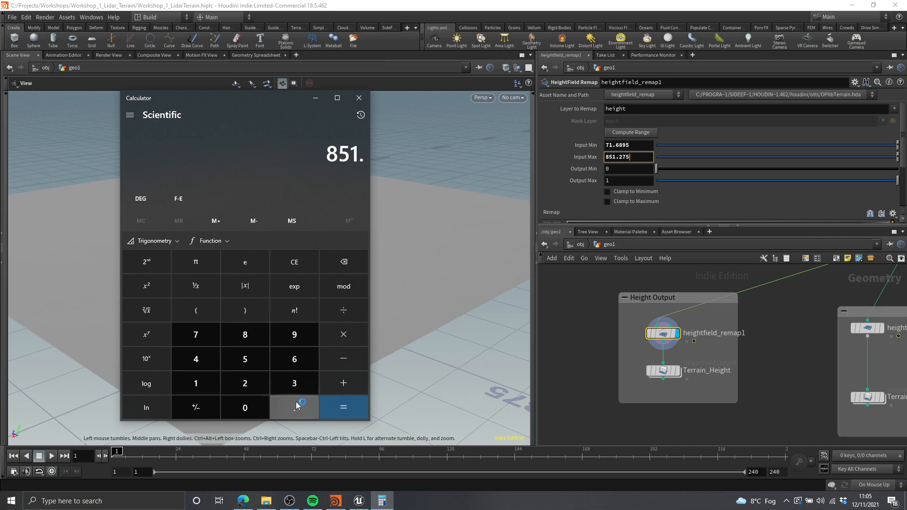
left_click(244, 383)
left_click(196, 335)
left_click(245, 359)
left_click(346, 363)
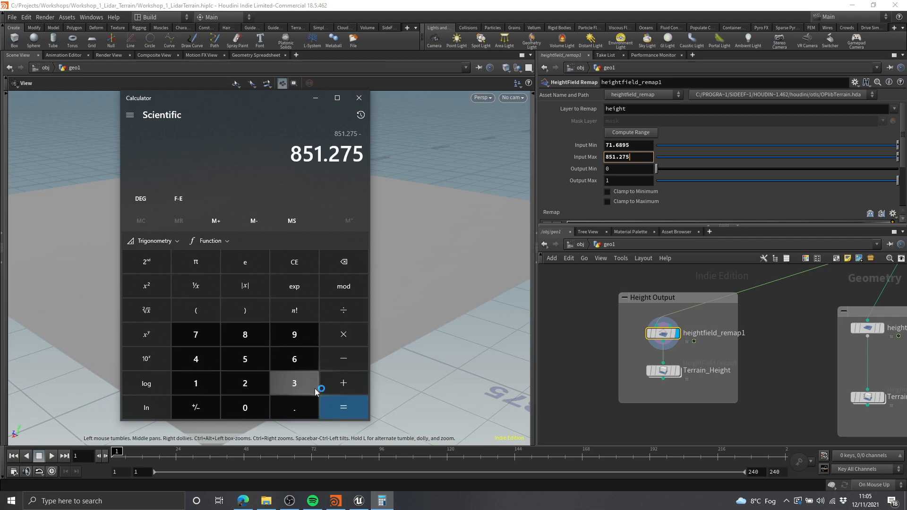
left_click(195, 334)
left_click(196, 383)
left_click(295, 407)
left_click(295, 359)
left_click(246, 334)
left_click(295, 334)
left_click(245, 359)
left_click(349, 409)
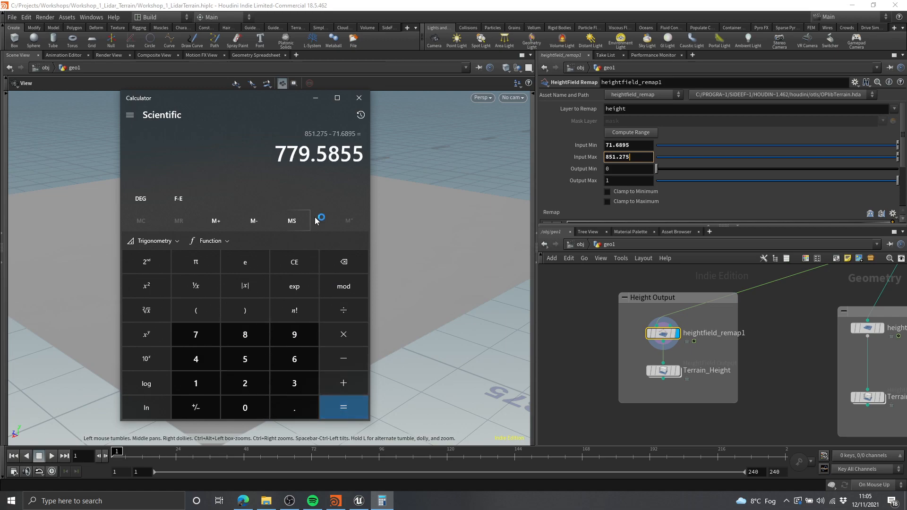
double_click(302, 163)
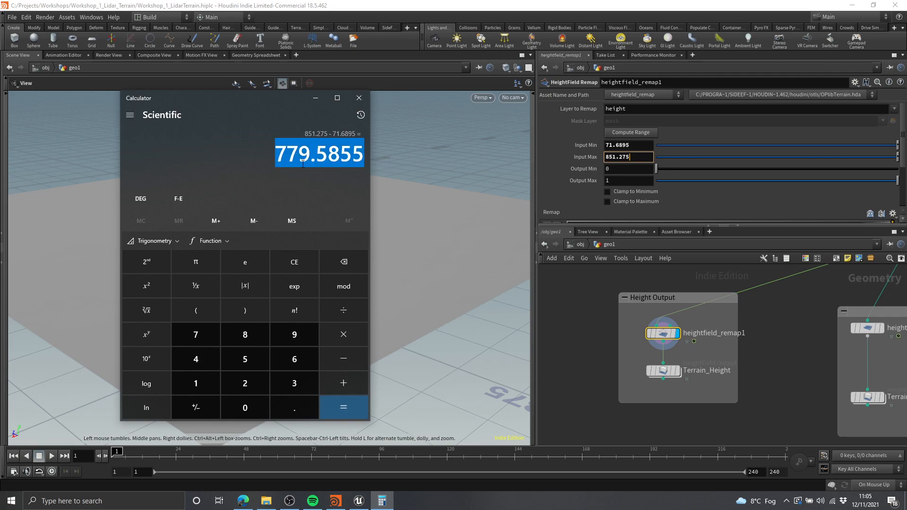
left_click(359, 98)
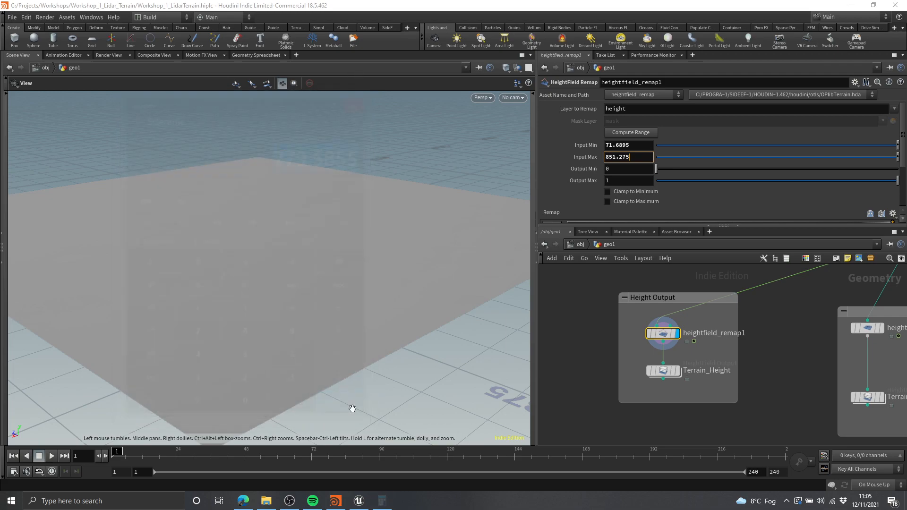
Check the total height range for the Z scale ratio in Unreal's Landscape Technical Guide, and return to Houdini.
left_click(243, 501)
scroll(344, 230, "up", 9)
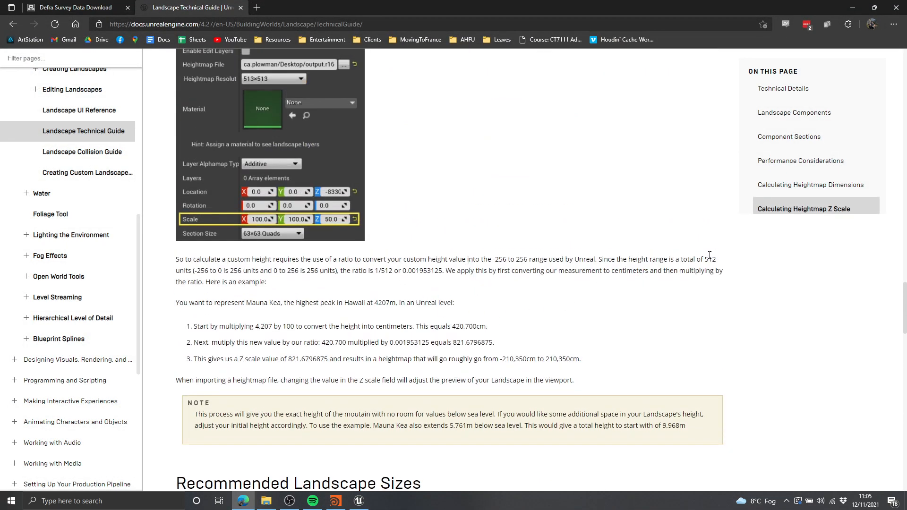
double_click(707, 258)
left_click(336, 501)
left_click_drag(584, 326, 754, 367)
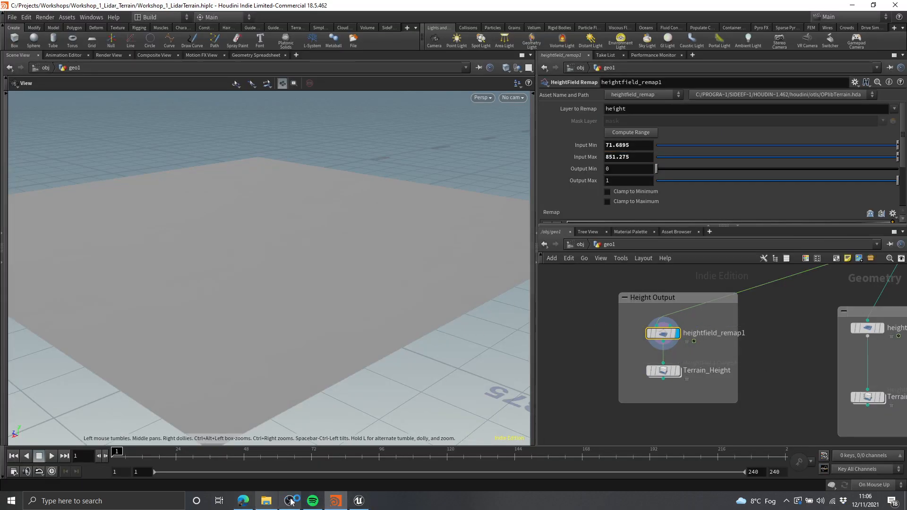
Reopen Calculator and enter the terrain's height difference of 779.5855.
left_click(7, 509)
type("cal")
left_click(283, 243)
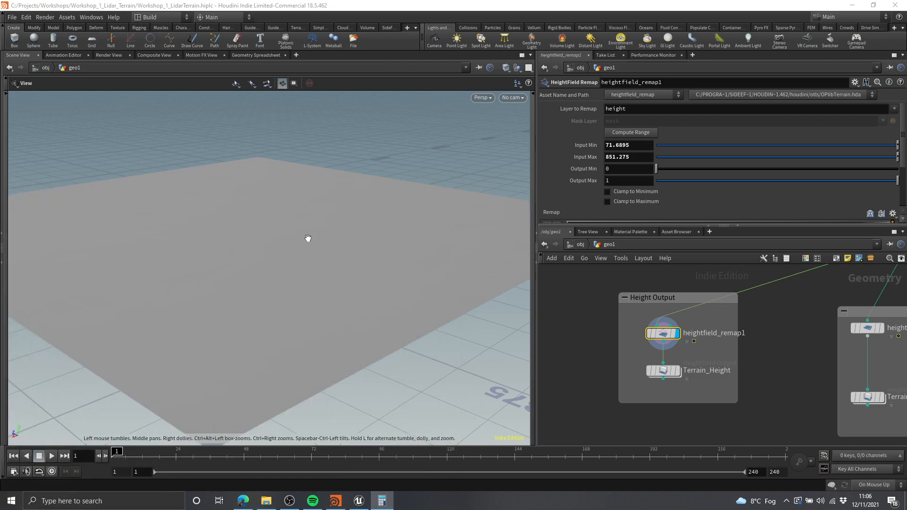
type("779.5855")
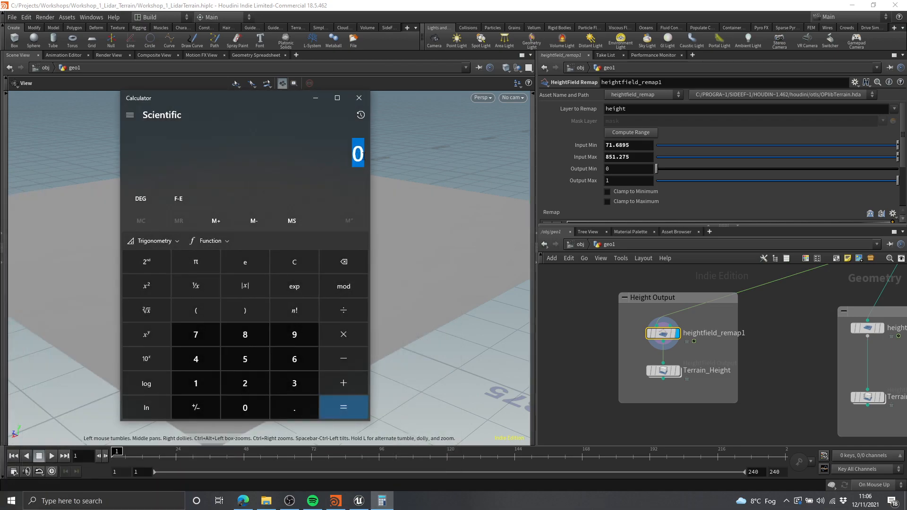
triple_click(328, 154)
key("ctrl+c")
key("BackSpace")
triple_click(332, 157)
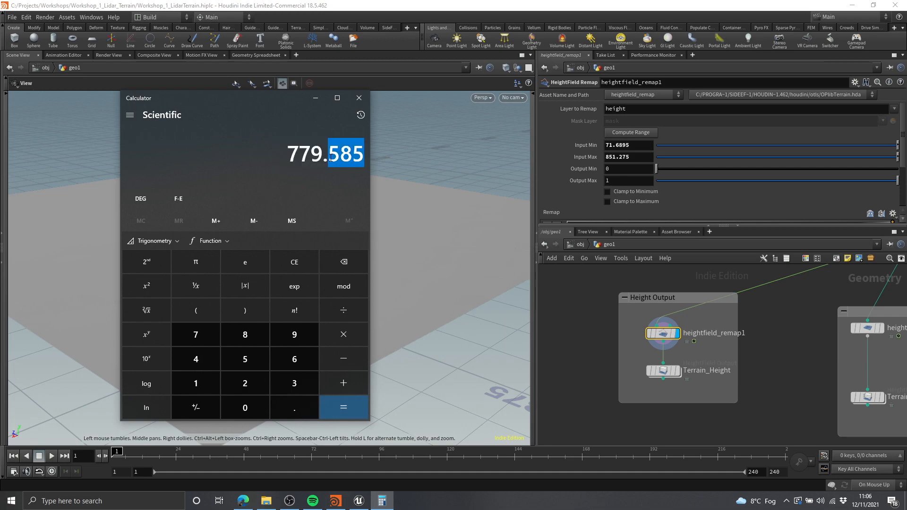
key("ctrl+v")
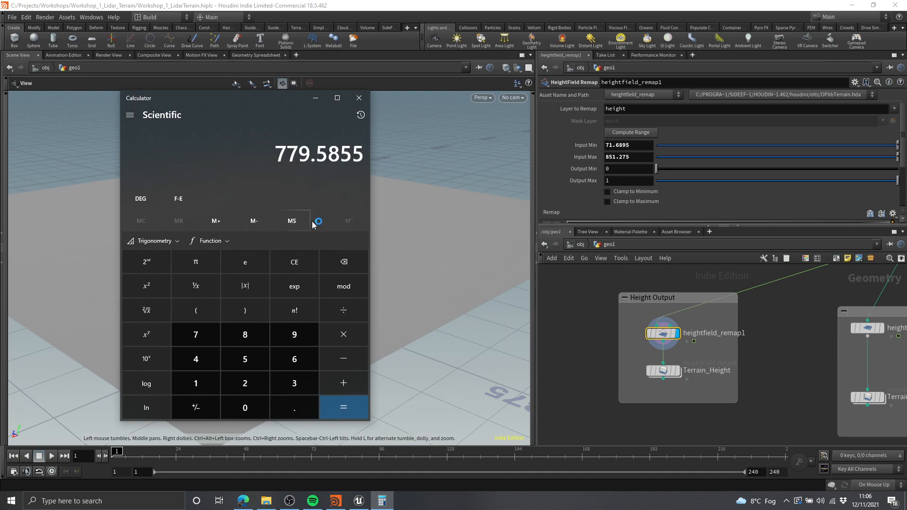
Divide the height difference by 512 in Calculator.
left_click(343, 310)
left_click(242, 360)
left_click(197, 384)
left_click(244, 383)
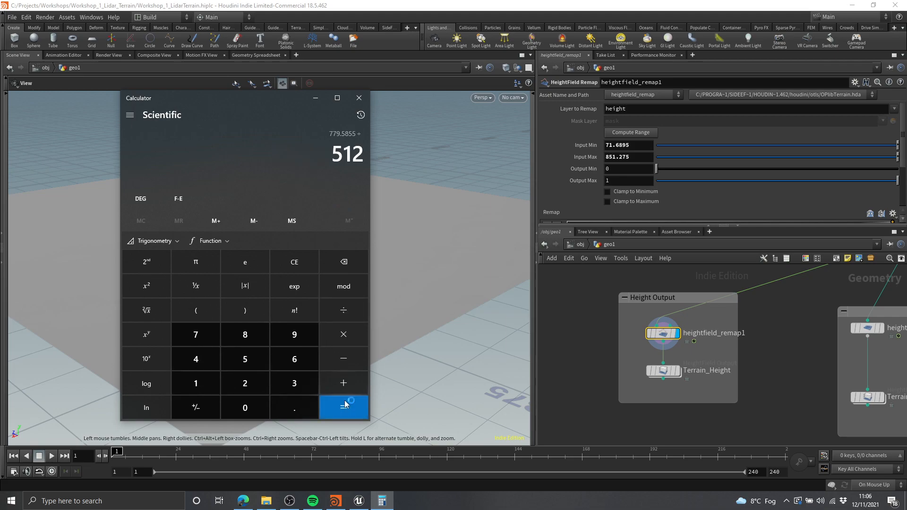
left_click(344, 408)
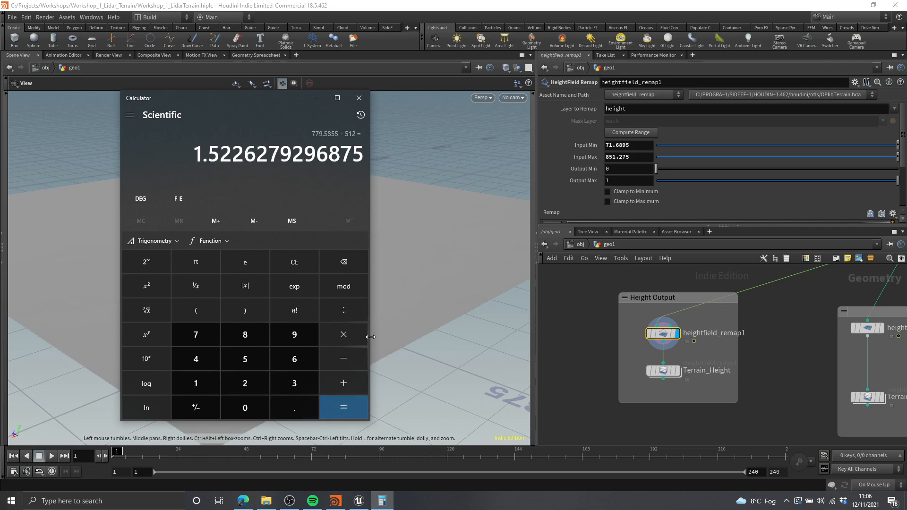
Multiply the height quotient by 100 to get the landscape's Z scale.
left_click(344, 335)
left_click(196, 383)
left_click(245, 408)
left_click(245, 408)
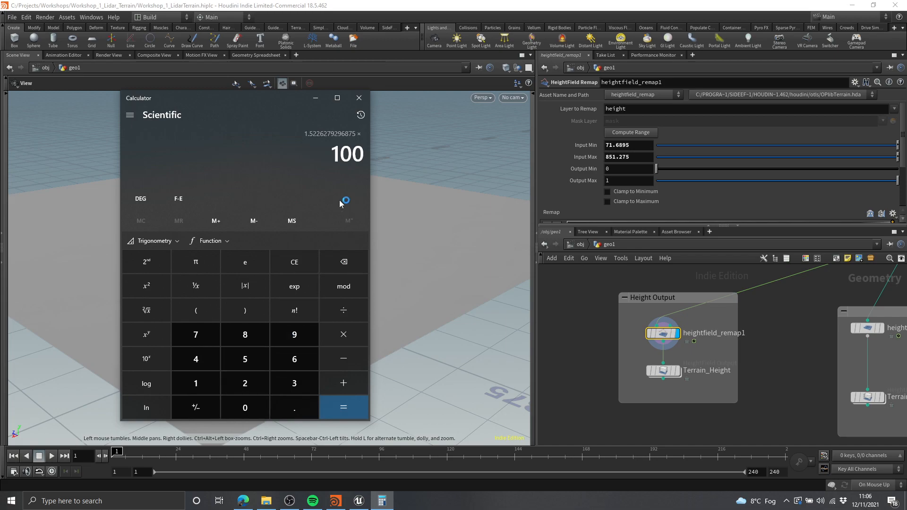
left_click(342, 409)
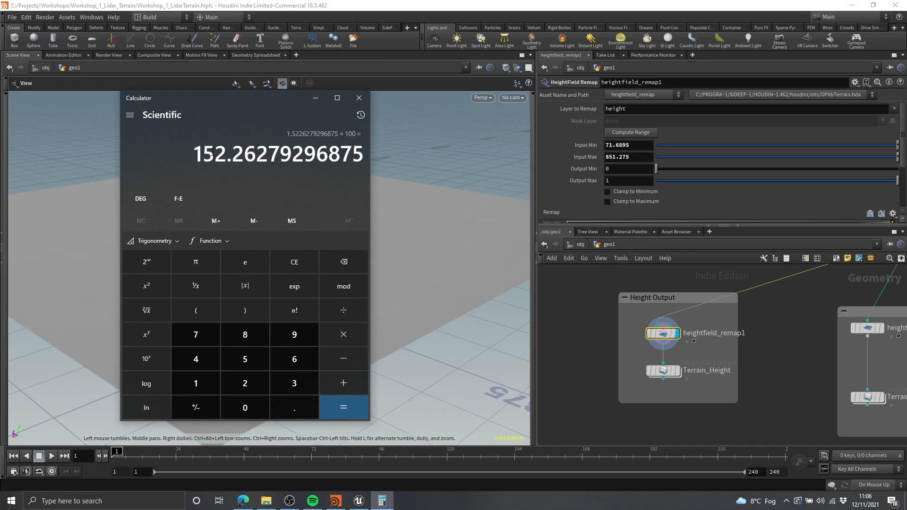
Copy the calculated Z scale, switch to Unreal Editor and set the new landscape's Z scale to 152.26279296875.
double_click(232, 156)
key("ctrl+c")
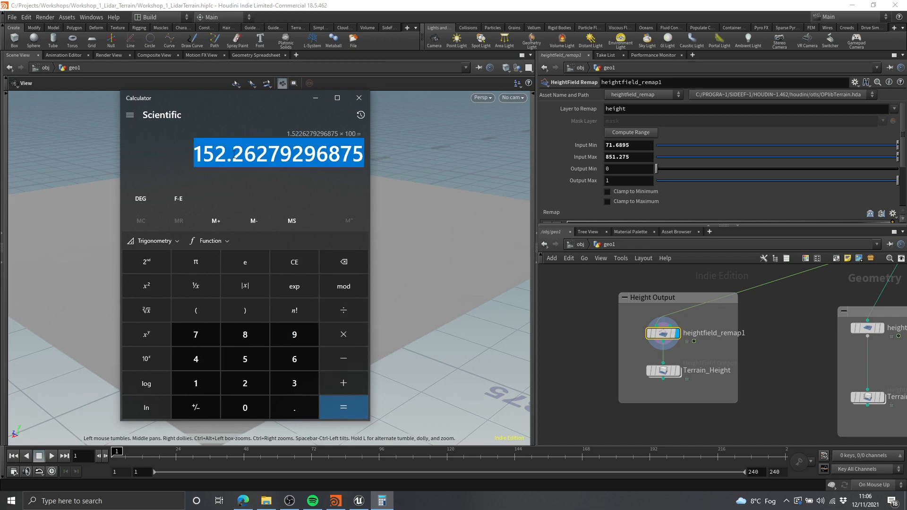
key("alt+Tab")
key("alt+Tab")
key("alt+Tab")
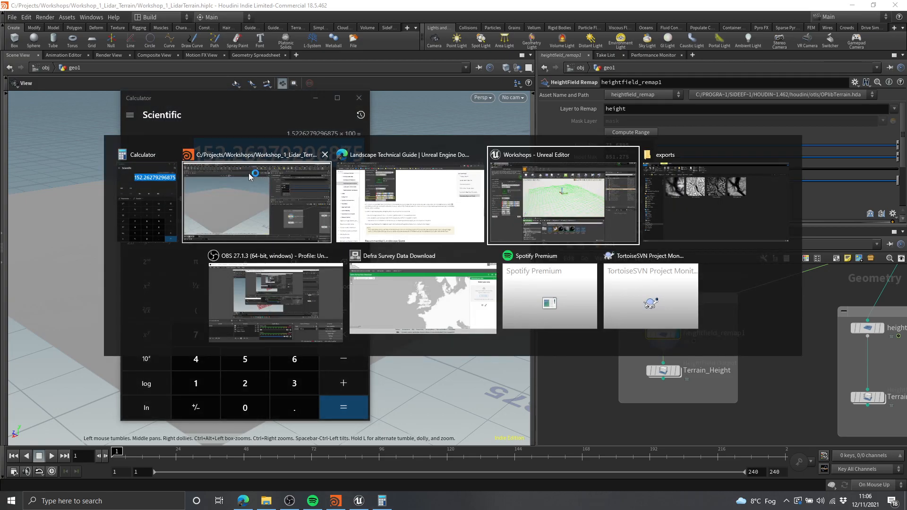
left_click(161, 267)
key("ctrl+v")
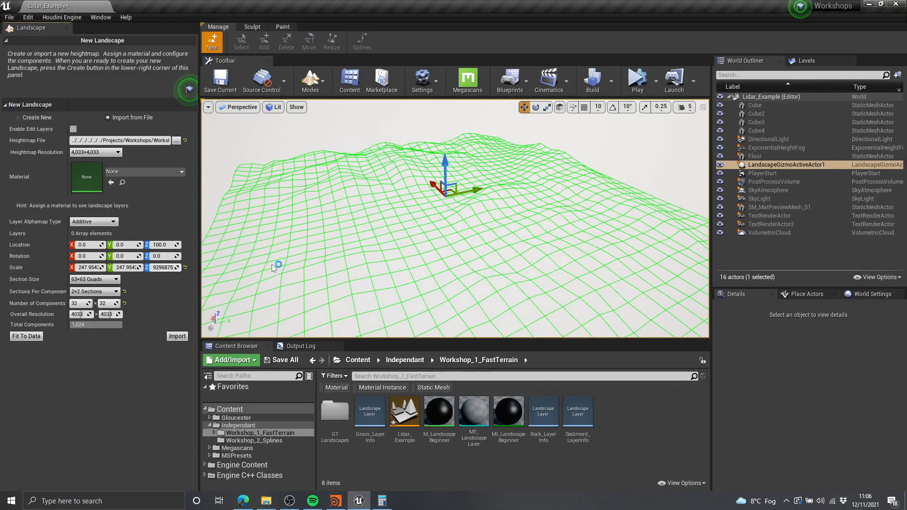
Assign the MI_GTLandscape material from the GTLandscapes folder to the new landscape.
key("Return")
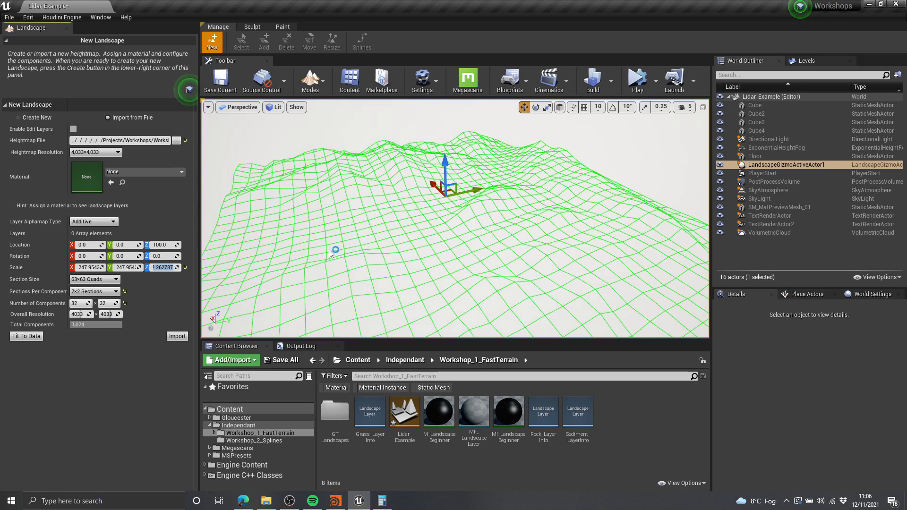
left_click(173, 173)
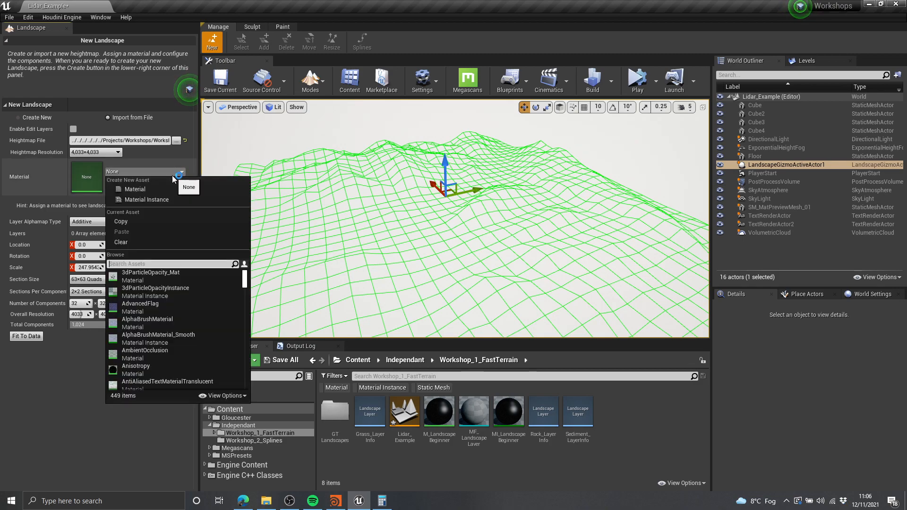
left_click(616, 466)
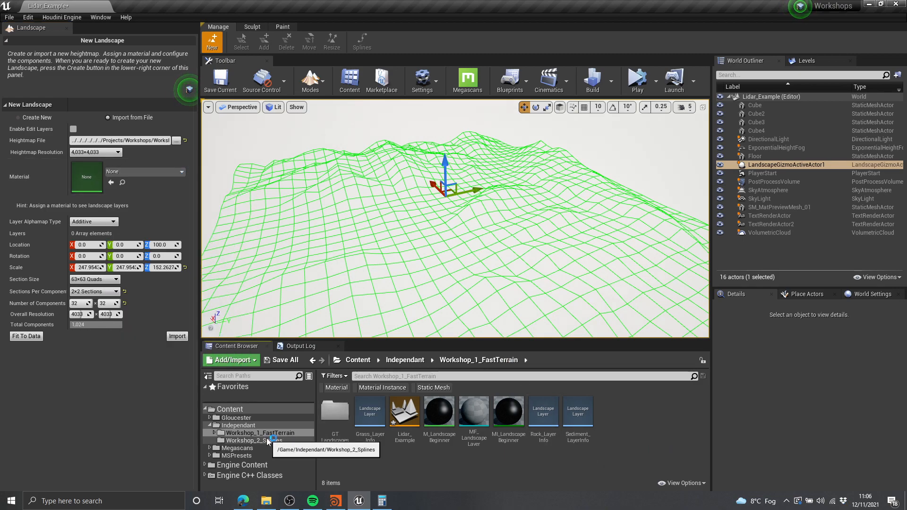
double_click(342, 418)
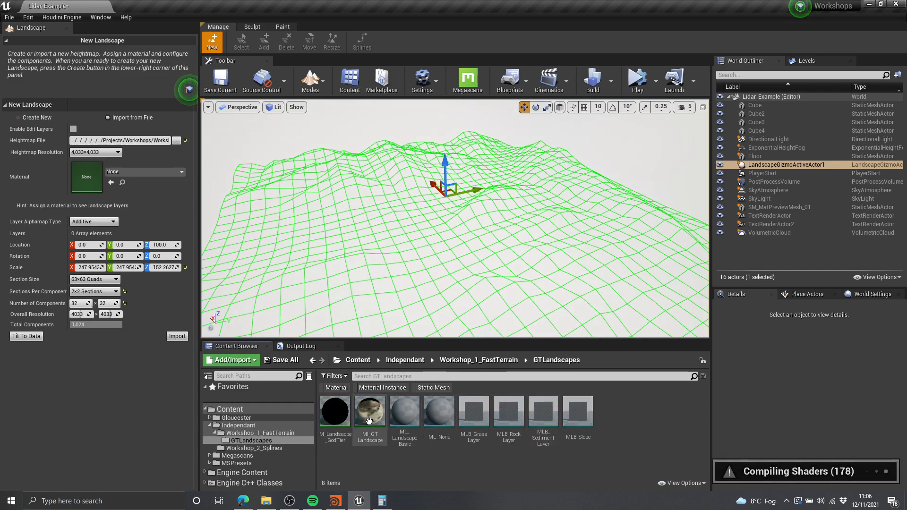
left_click(370, 416)
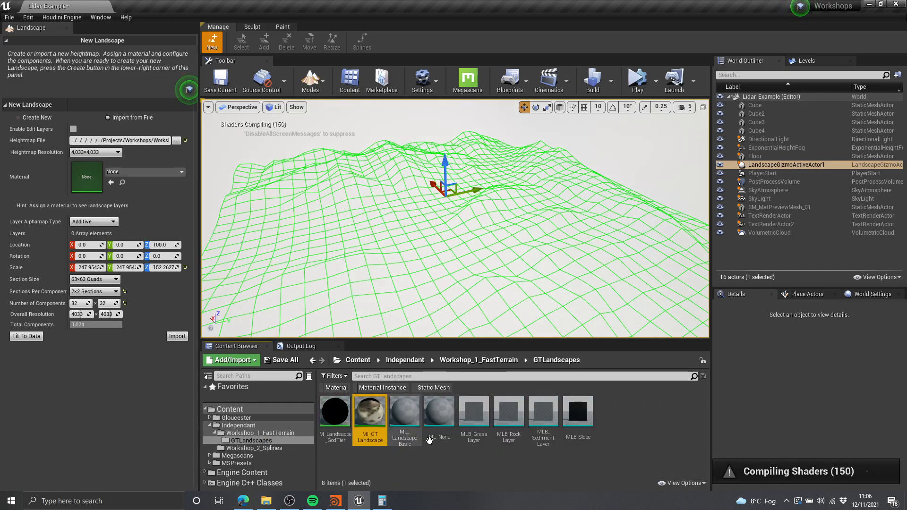
left_click(112, 183)
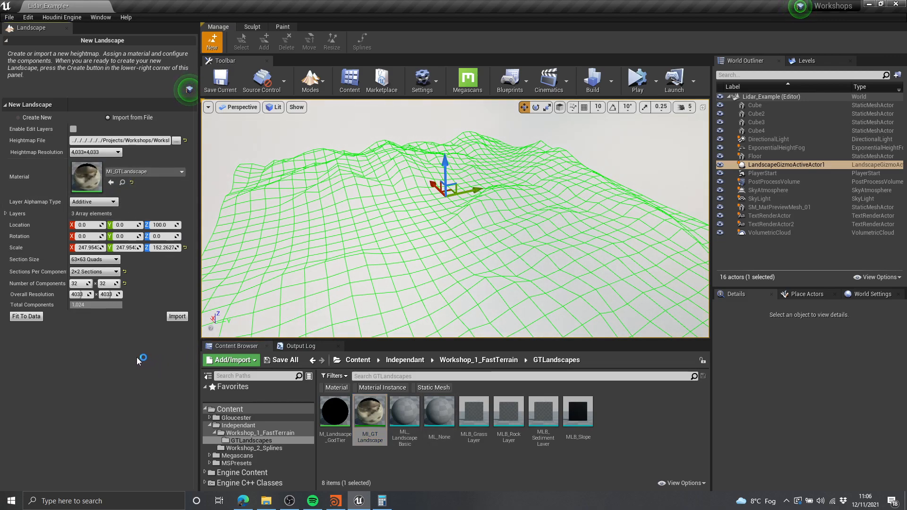
Assign Grass_LayerInfo, Rock_LayerInfo and Sediment_LayerInfo to the matching Grass, Rock and Sediment layers of the new landscape.
left_click(6, 214)
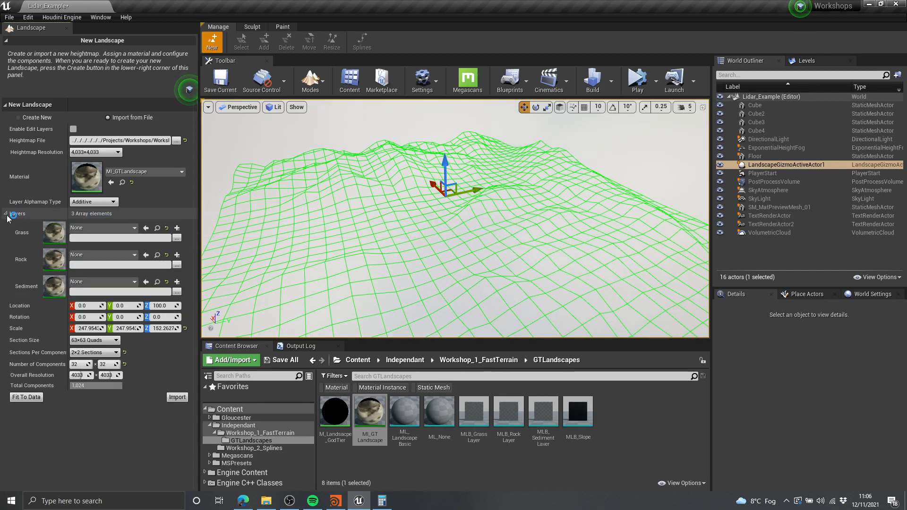
left_click(103, 227)
left_click(113, 301)
left_click(103, 255)
left_click(106, 324)
left_click(104, 282)
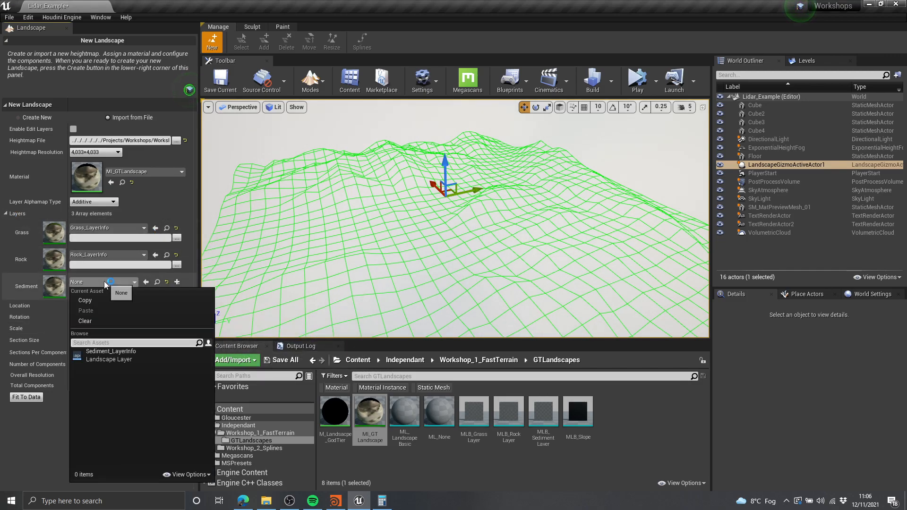
left_click(110, 355)
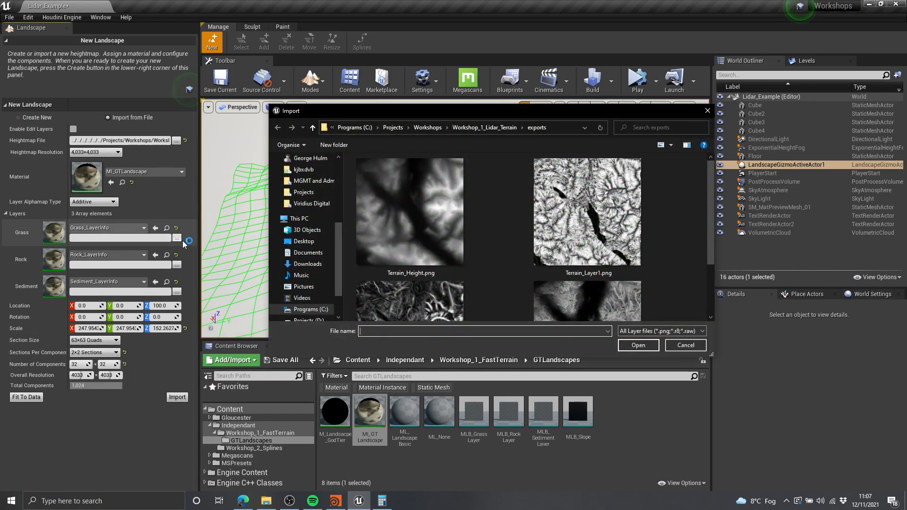
scroll(483, 223, "down", 2)
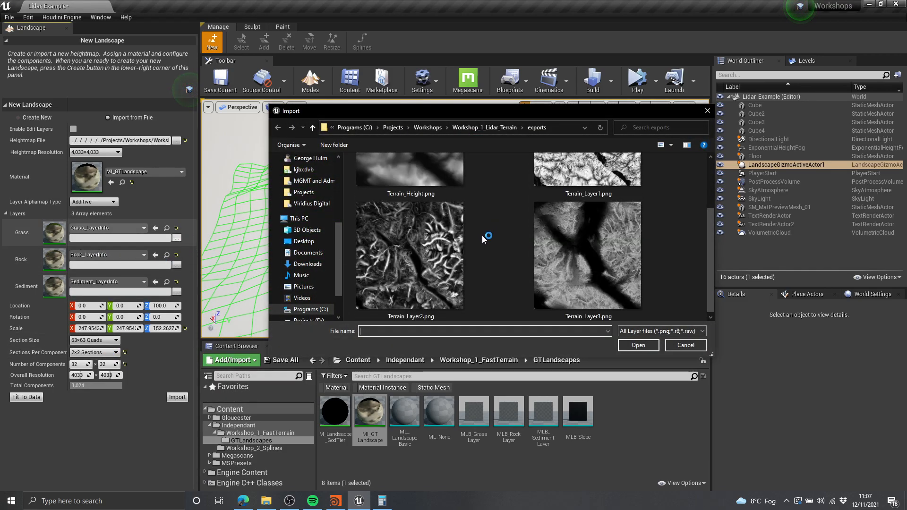
scroll(509, 256, "up", 2)
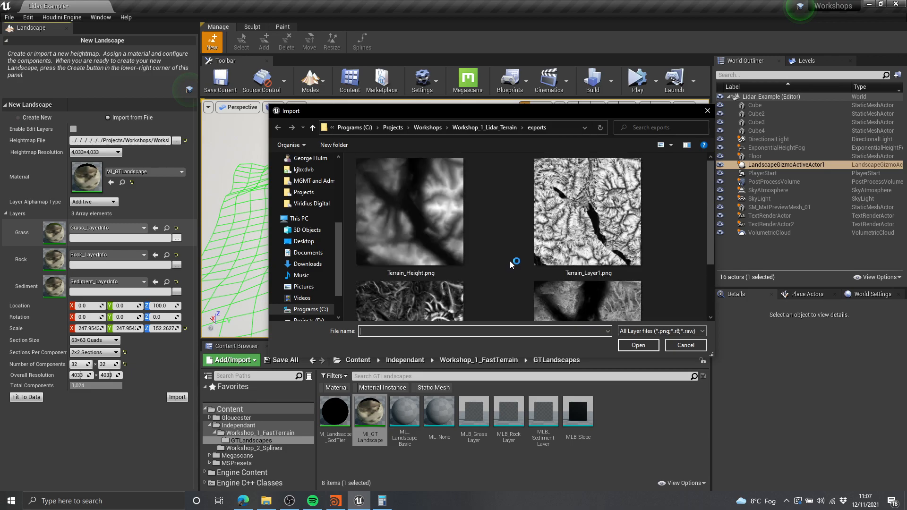
scroll(599, 239, "down", 2)
left_click(686, 345)
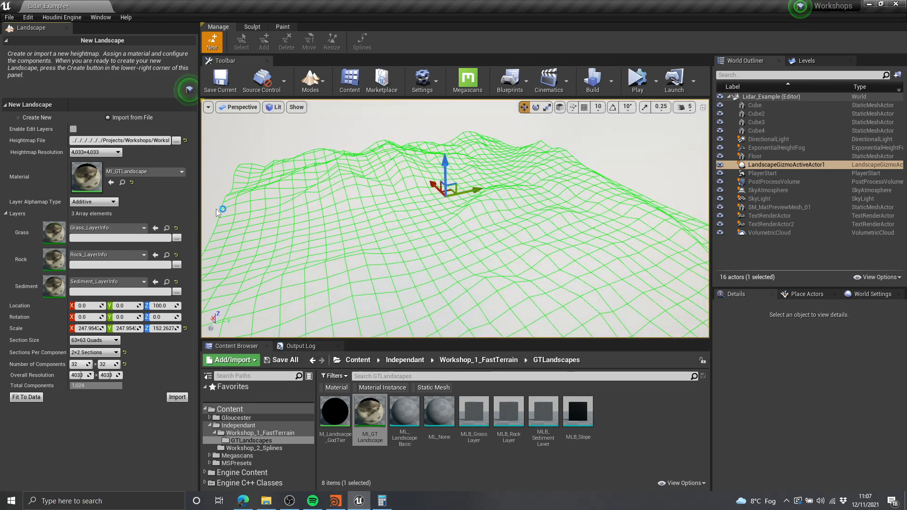
left_click(176, 238)
scroll(519, 226, "down", 2)
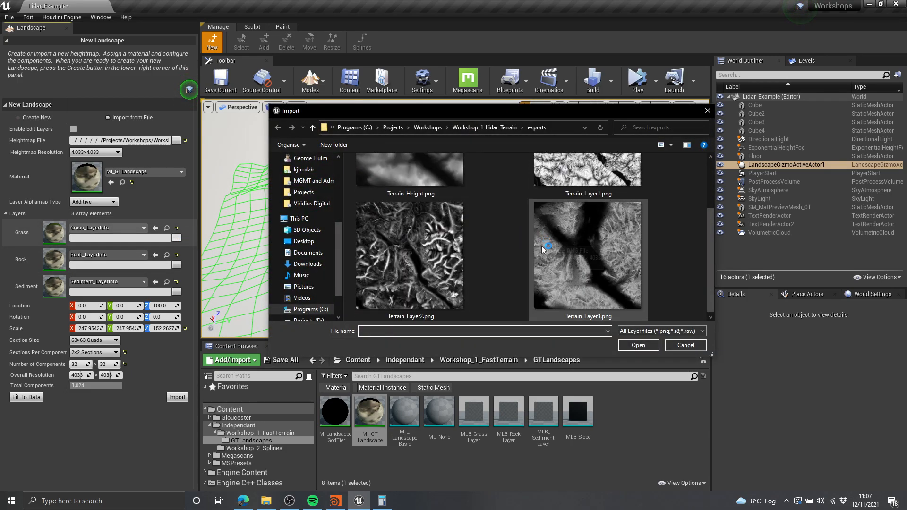
left_click(685, 345)
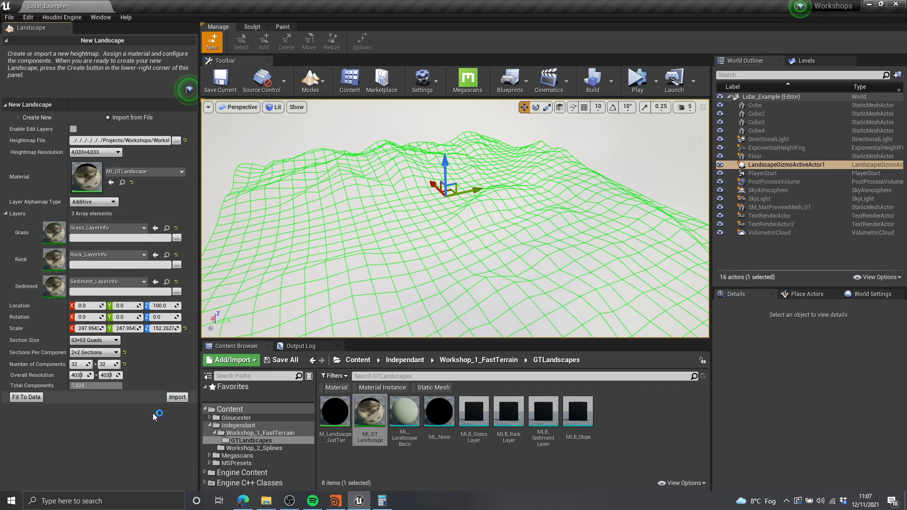
Import the heightmap as a landscape and inspect the terrain in unlit and lit view modes.
left_click(176, 398)
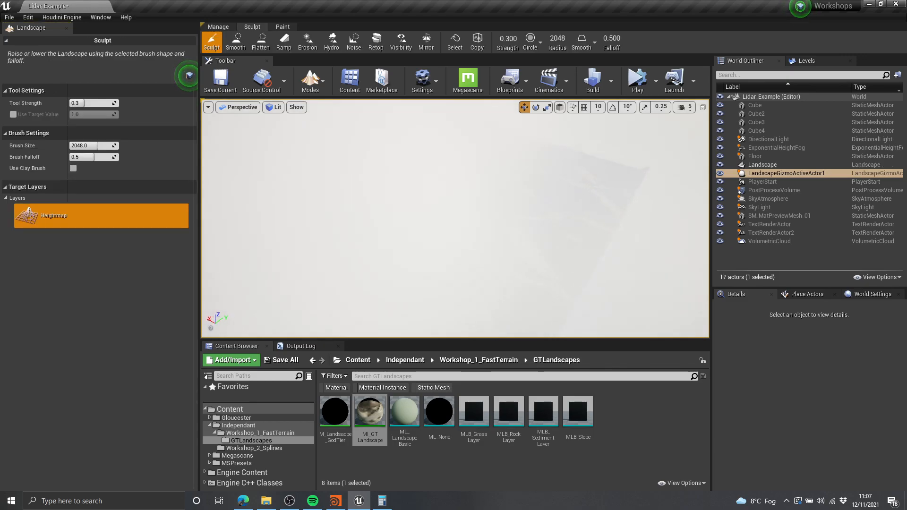
key("alt+3")
key("w")
mouse_move(477, 206)
right_mouse_down()
mouse_move(465, 206)
mouse_move(457, 190)
mouse_move(455, 204)
mouse_move(426, 174)
mouse_move(449, 162)
mouse_move(534, 163)
mouse_move(392, 156)
mouse_move(427, 159)
mouse_move(478, 200)
right_mouse_up()
key("alt+4")
key("w")
key("F11")
key("F11")
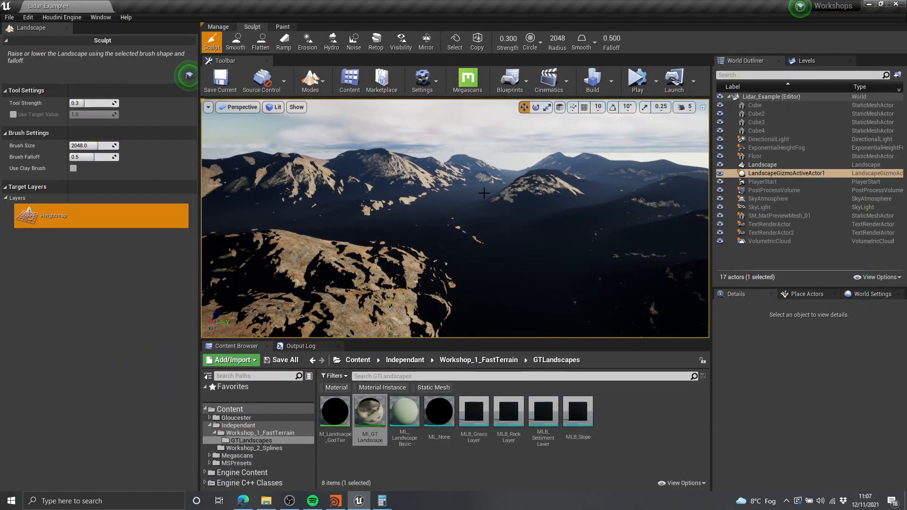
right_click_drag(454, 217, 453, 199)
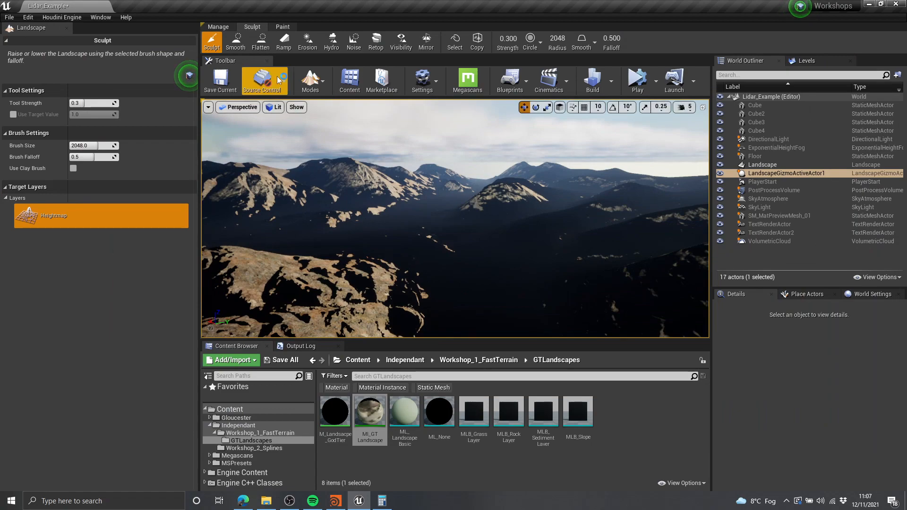
Fill the whole landscape with the Grass paint layer.
left_click(282, 27)
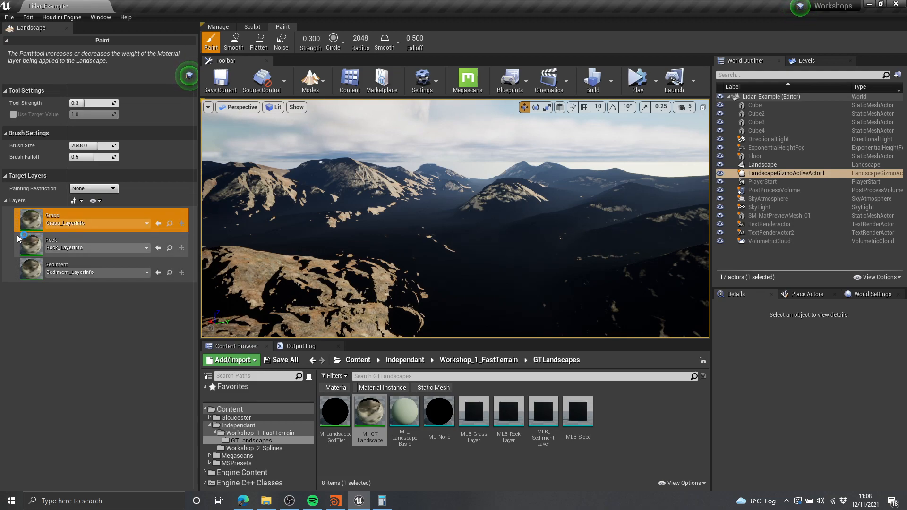
right_click(80, 214)
left_click(114, 257)
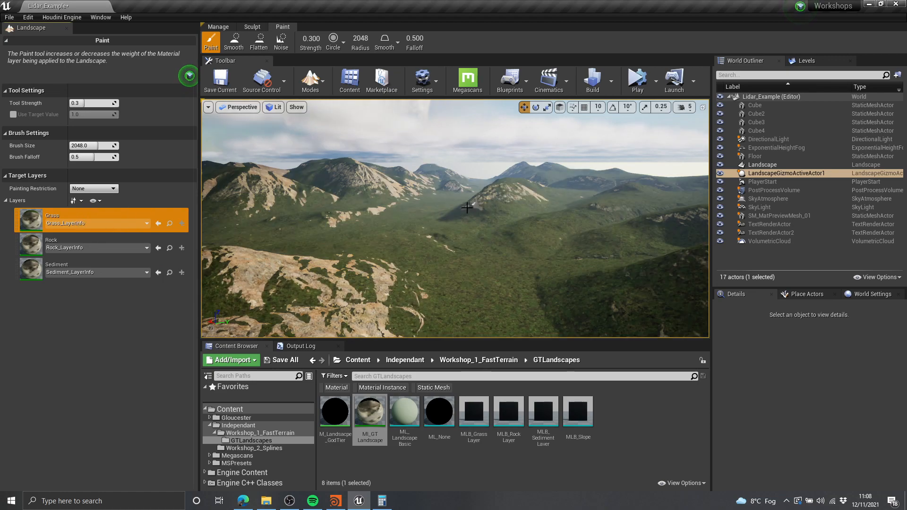
Import Terrain_Layer3.png from the exports folder as the weight map of the Rock layer.
left_click(122, 242)
right_click(121, 242)
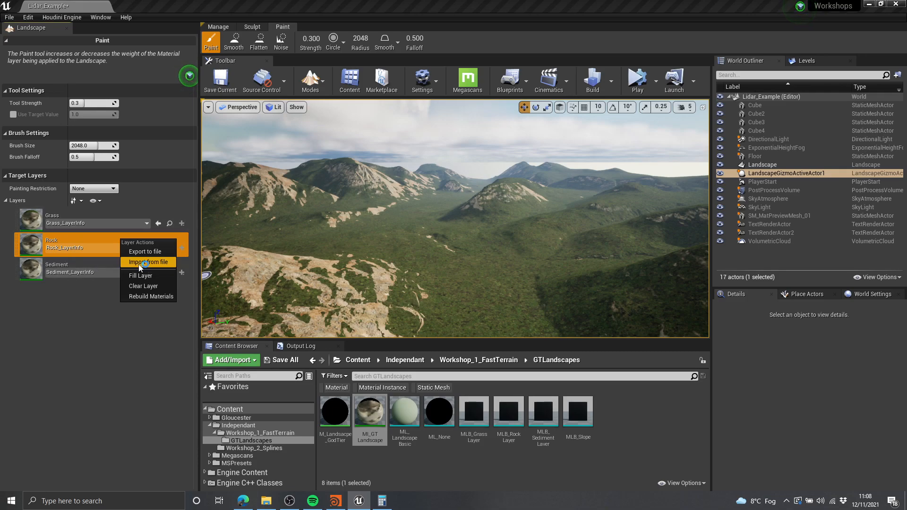
left_click(148, 265)
scroll(443, 237, "down", 2)
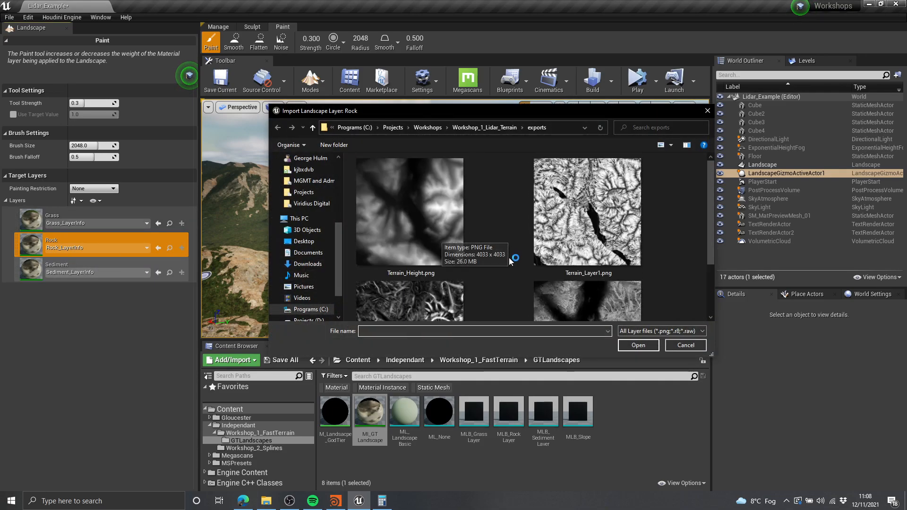
scroll(569, 242, "up", 2)
scroll(619, 219, "down", 2)
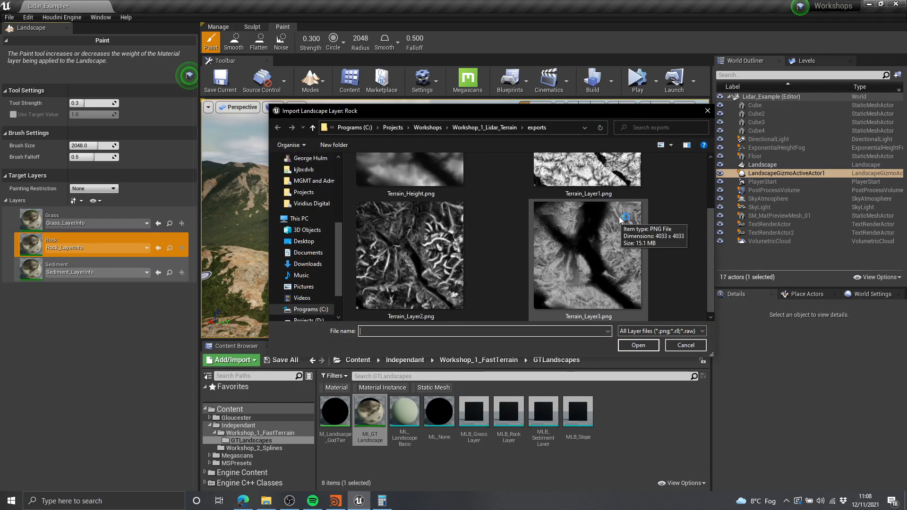
left_click(596, 282)
double_click(615, 255)
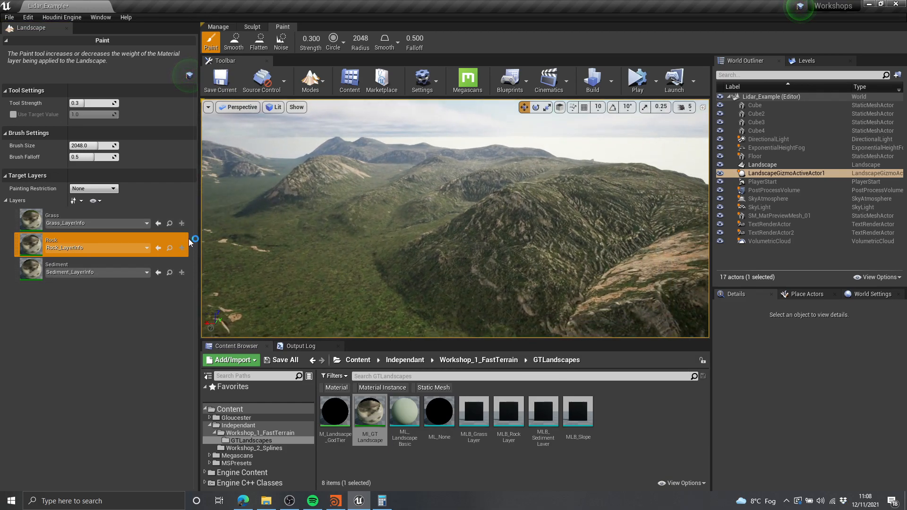
Import Terrain_Layer1.png as the weight map of the Sediment layer and switch from Landscape to Select mode.
right_click(105, 269)
left_click(142, 295)
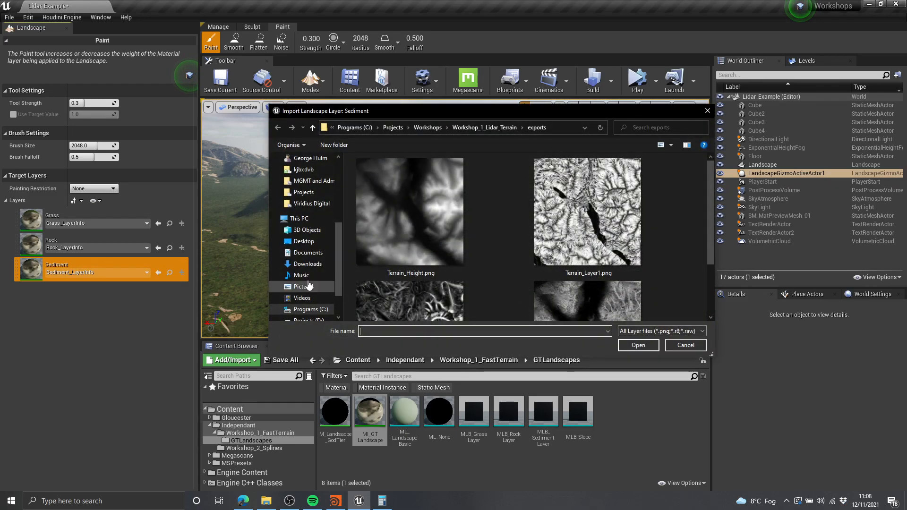
scroll(564, 203, "down", 2)
scroll(619, 202, "up", 2)
double_click(625, 200)
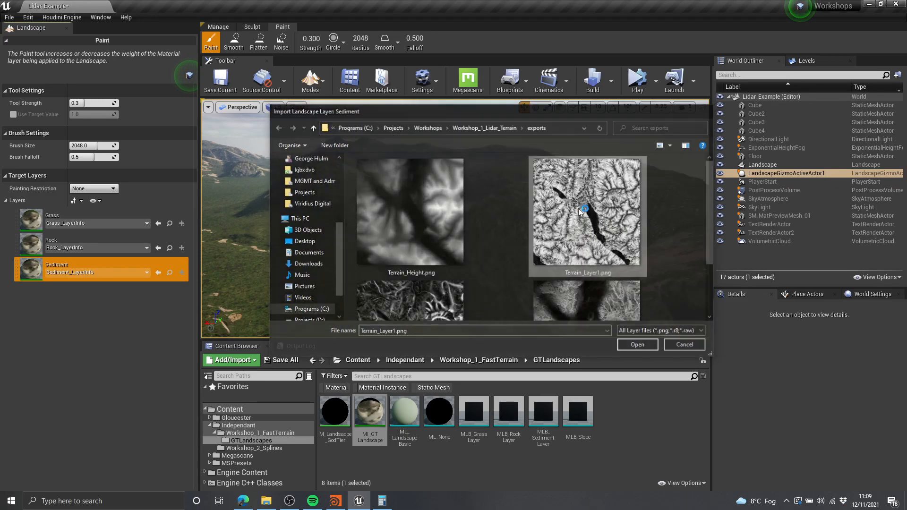
right_click_drag(390, 196, 293, 199)
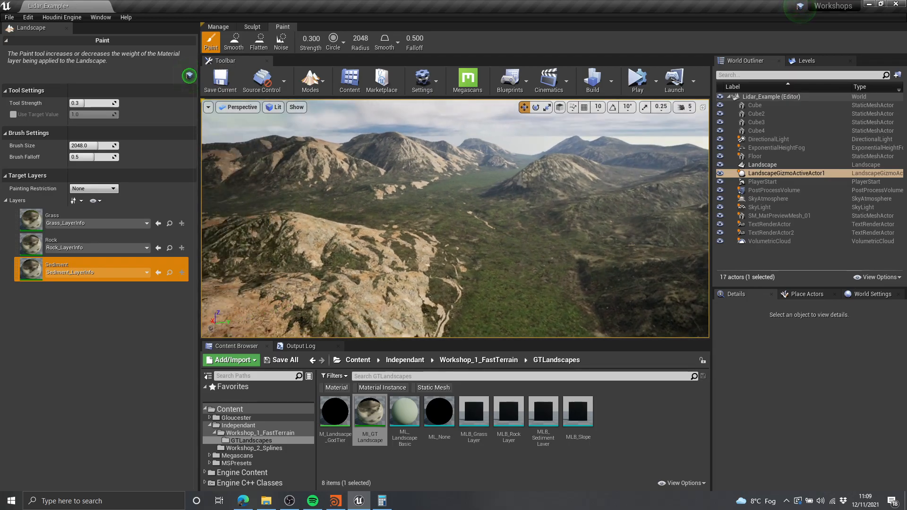
key("shift+1")
Examine the textured landscape close to the ground in a full-screen viewport, looking around at the surrounding mountains.
right_click_drag(390, 196, 411, 170)
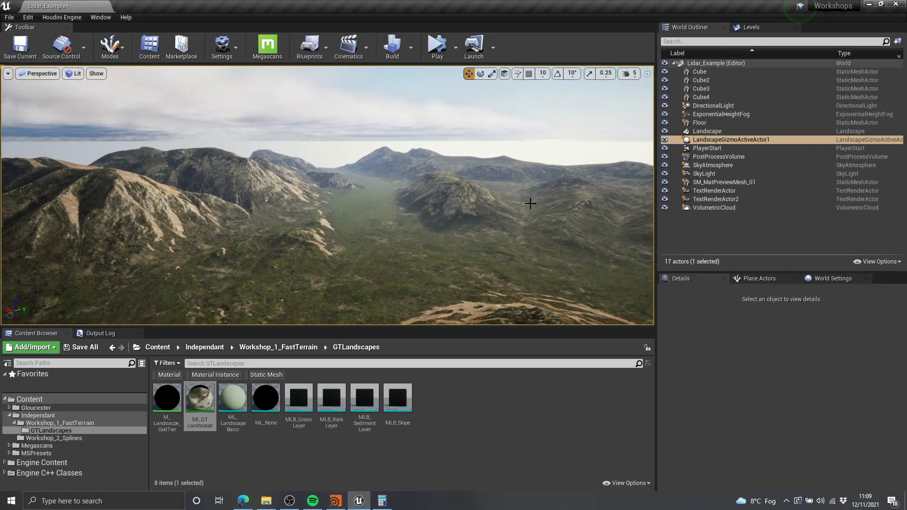
key("F11")
right_click_drag(540, 199, 879, 169)
key("w")
key("w")
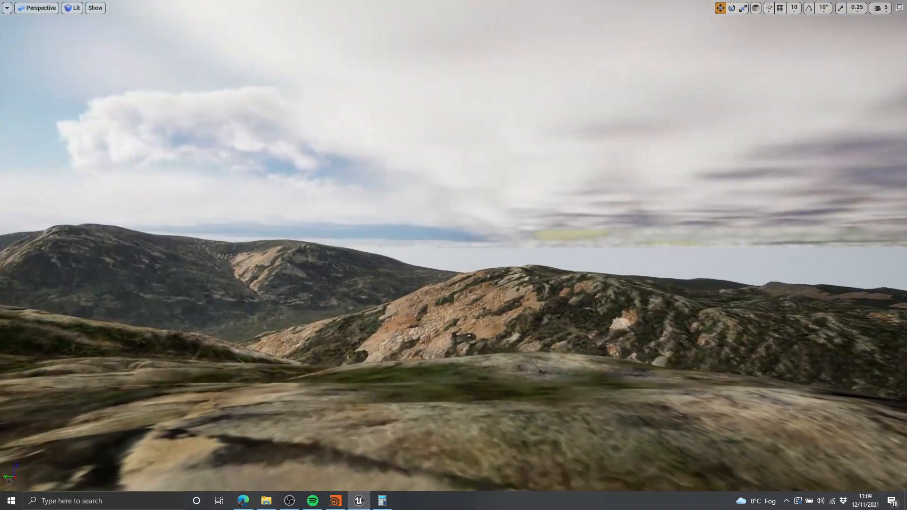
right_click_drag(403, 227, 477, 219)
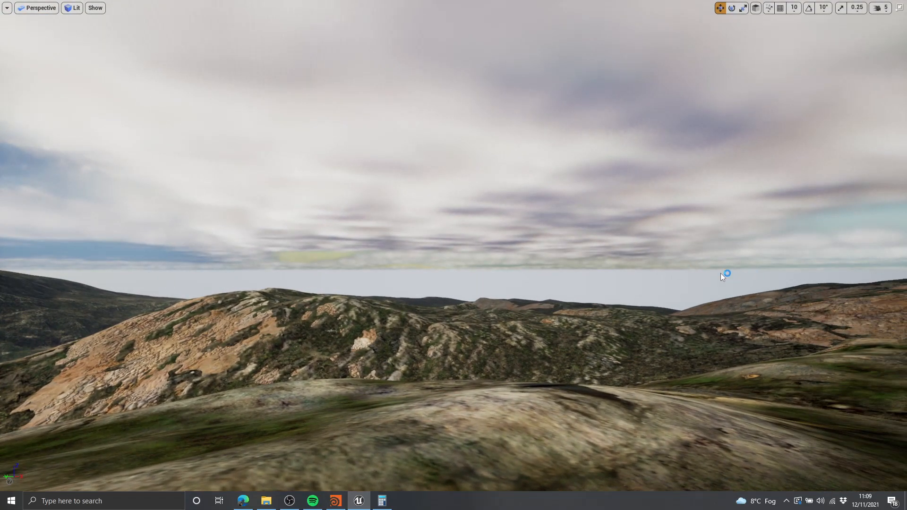
right_click_drag(720, 273, 439, 272)
right_click_drag(691, 274, 597, 274)
right_click_drag(506, 262, 535, 266)
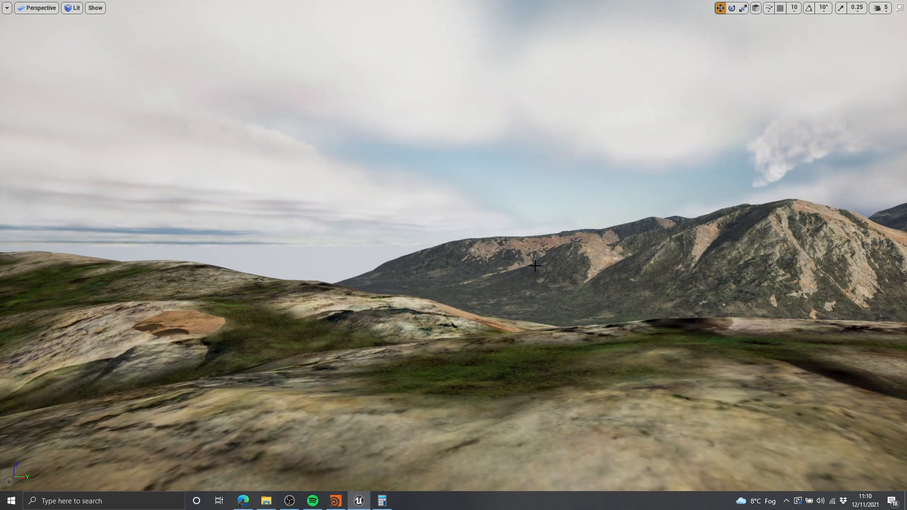
right_click_drag(520, 244, 512, 274)
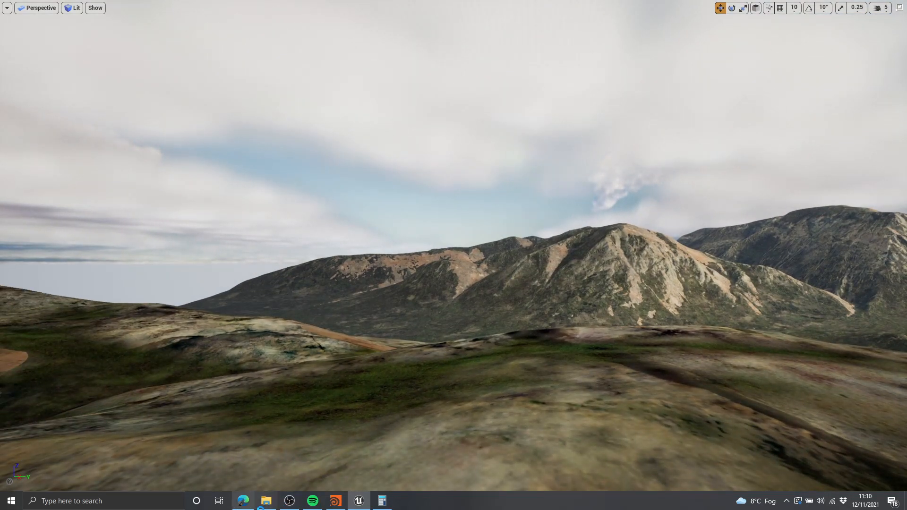
Switch to the browser to view the Defra Survey Data Download page, and return to Unreal Editor to examine the valley.
left_click(243, 501)
left_click(94, 7)
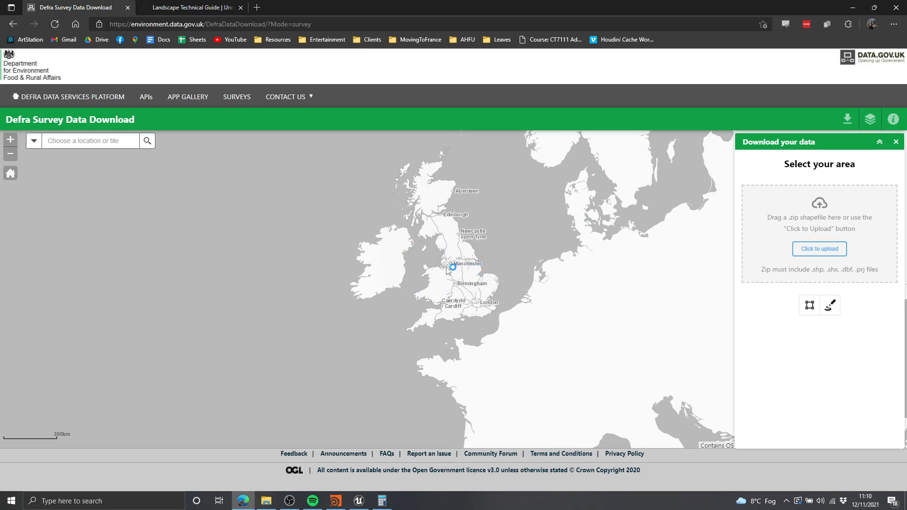
left_click(853, 8)
right_click_drag(639, 219, 507, 262)
key("w")
key("w")
right_click_drag(482, 215, 562, 231)
right_click_drag(537, 267, 435, 250)
right_click_drag(524, 262, 610, 261)
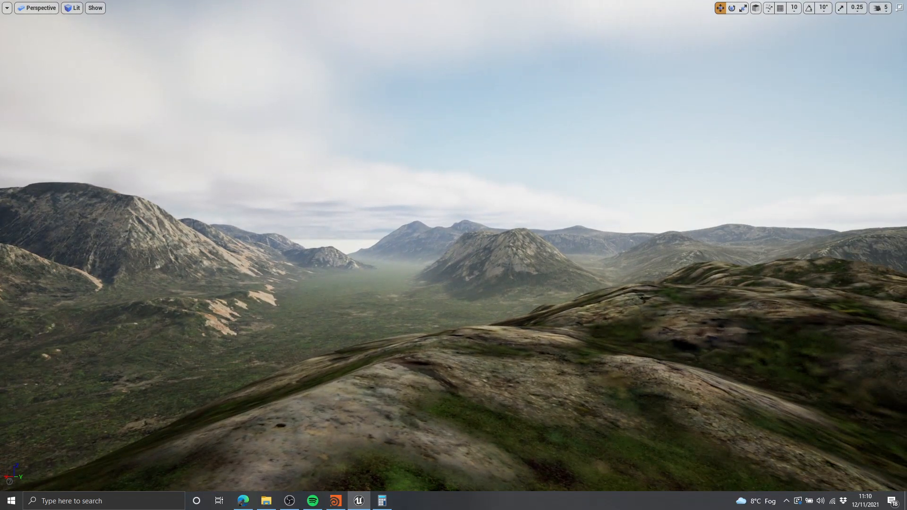
Open Calculator, divide 200 by 5, and close it.
key("super")
type("calc")
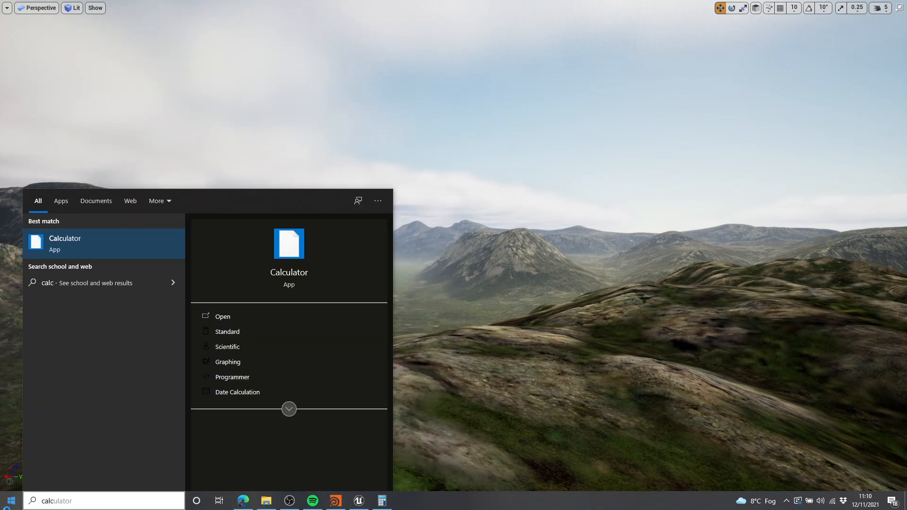
key("Return")
left_click(265, 392)
left_click(259, 404)
left_click(259, 405)
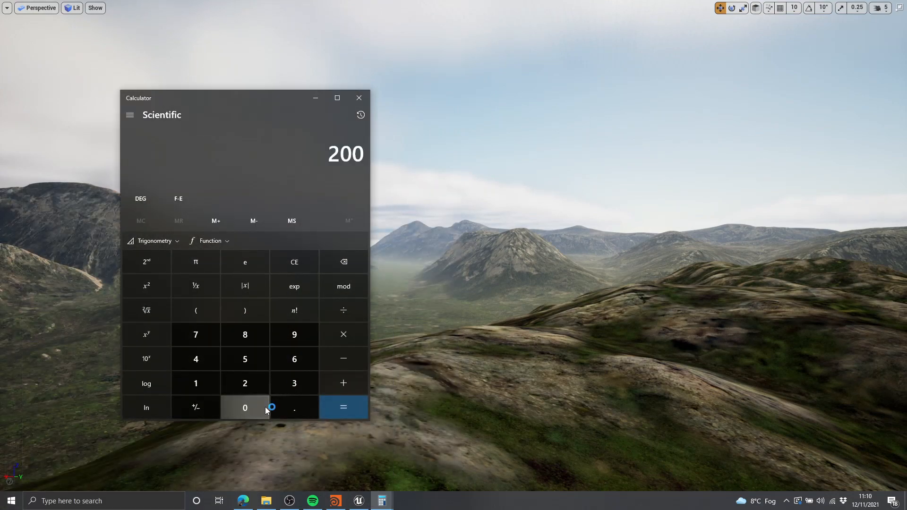
left_click(344, 310)
left_click(260, 364)
left_click(343, 406)
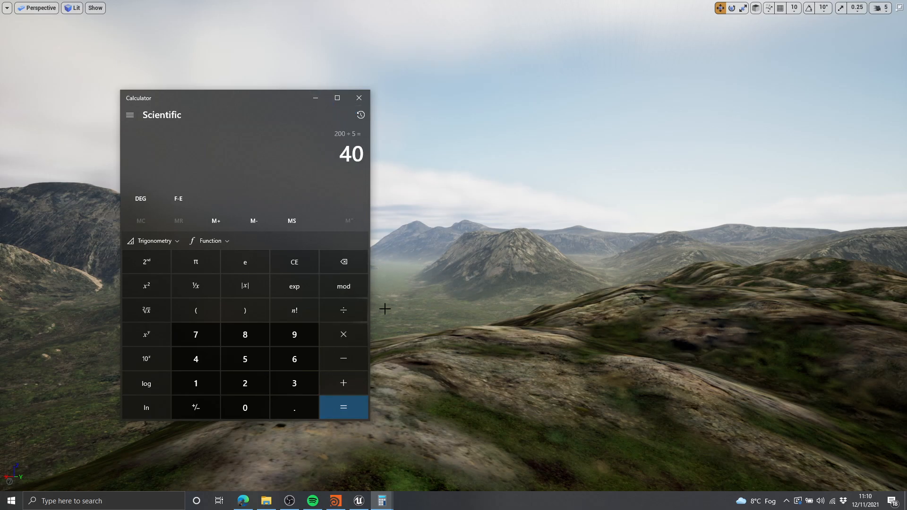
left_click(358, 99)
Examine the landscape from a higher viewpoint in Unreal Editor, with a brief switch to Houdini to look over the terrain setup.
key("s")
right_click_drag(421, 143, 390, 163)
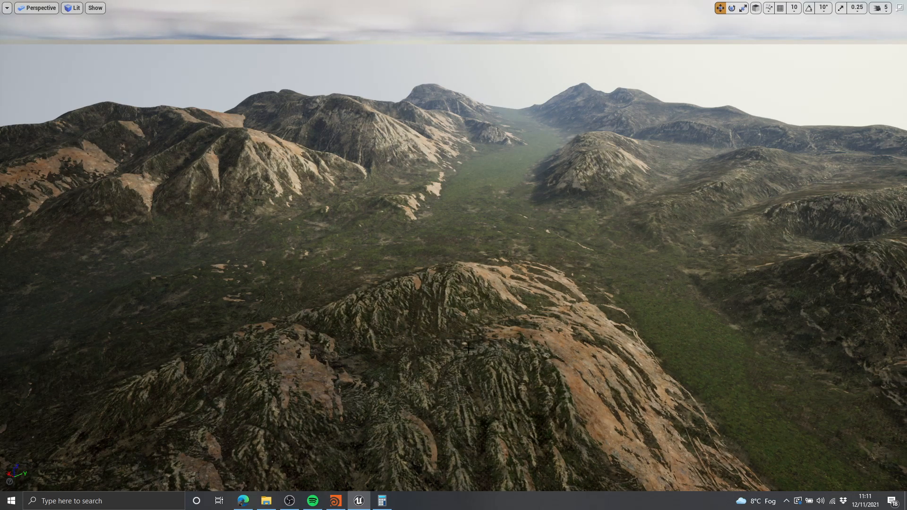
left_click(335, 500)
scroll(850, 282, "down", 5)
middle_click_drag(850, 282, 806, 305)
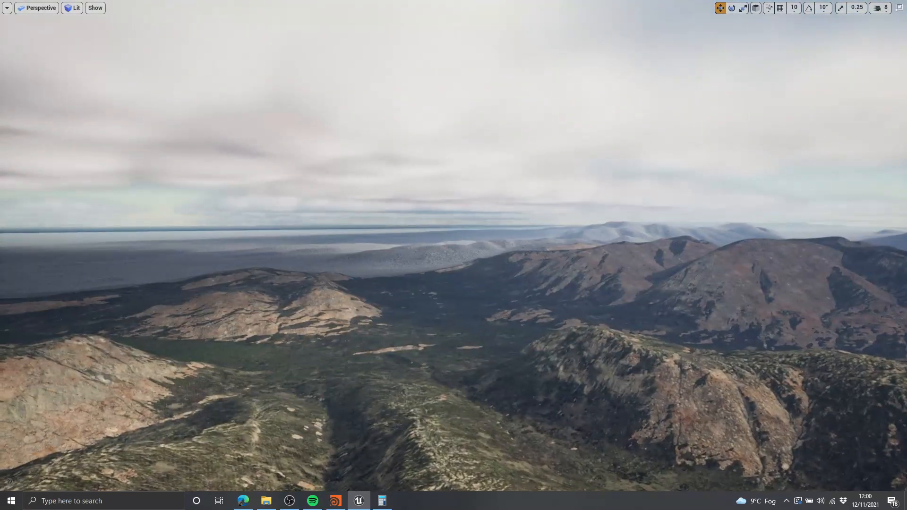
right_click_drag(453, 255, 636, 258)
mouse_move(590, 222)
right_mouse_down()
mouse_move(645, 228)
mouse_move(591, 222)
right_mouse_up()
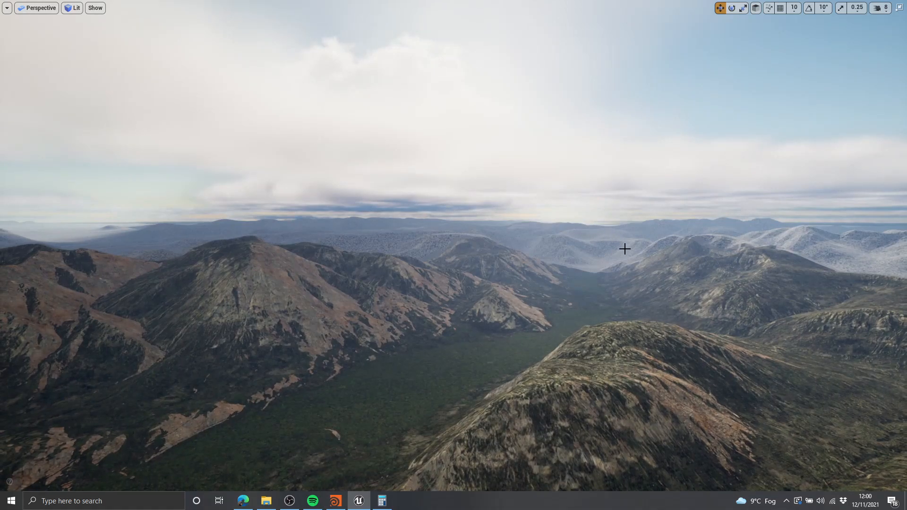